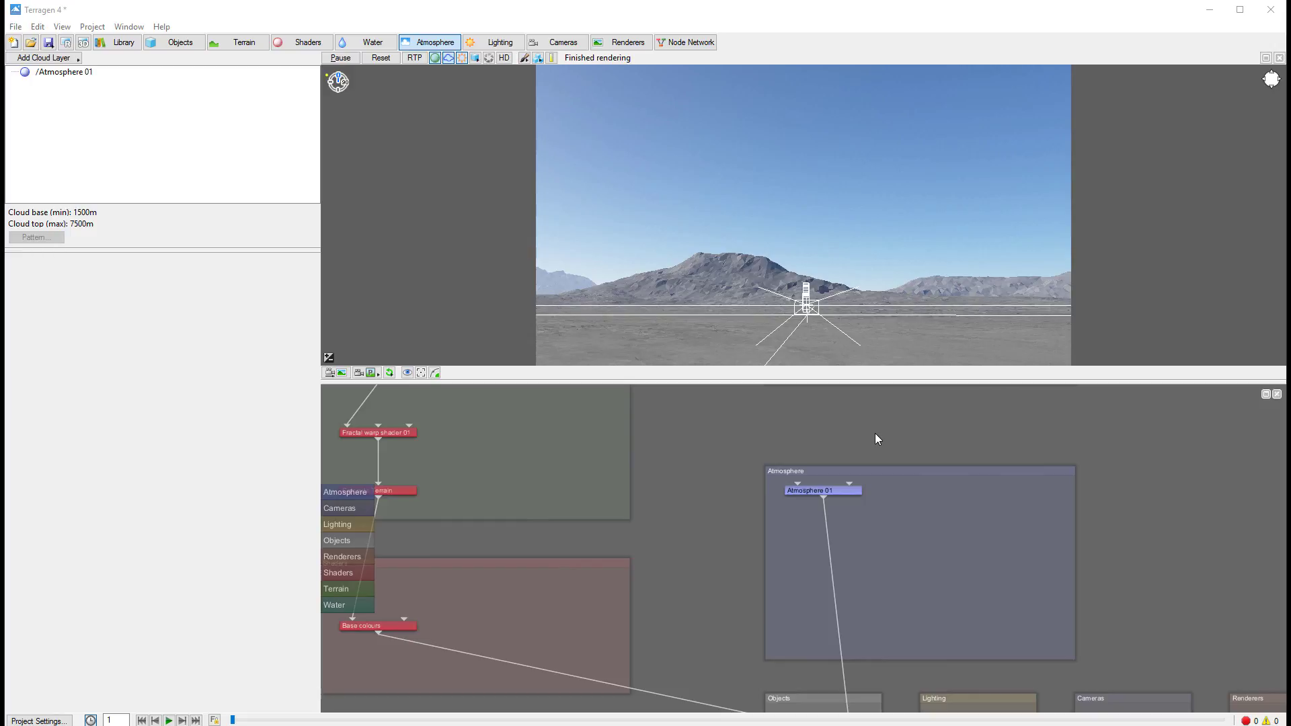
- Move the Atmosphere 01 node slightly down and right within the Atmosphere group
mouse_move(804, 491)
left_mouse_down()
mouse_move(818, 510)
mouse_move(824, 500)
left_mouse_up()
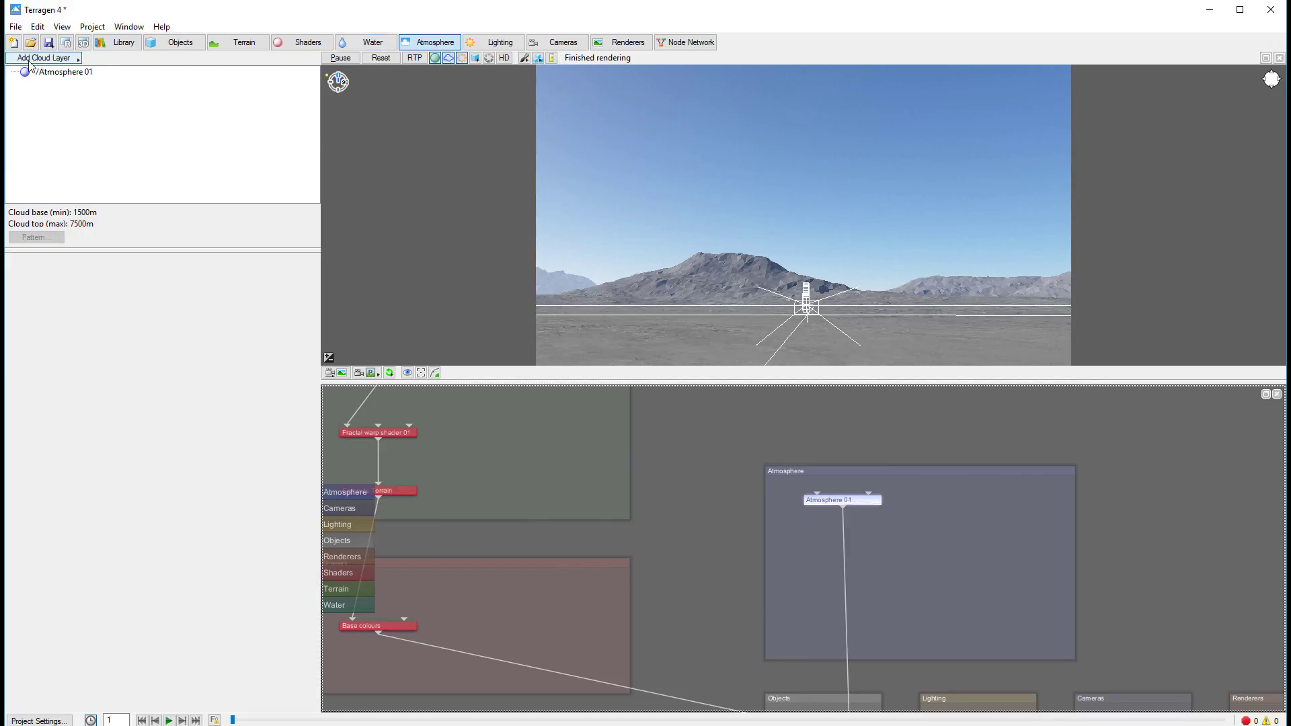
- Add a Global cloud layer preset and position the Global cloud layer 01 node beside Atmosphere 01
left_click(63, 60)
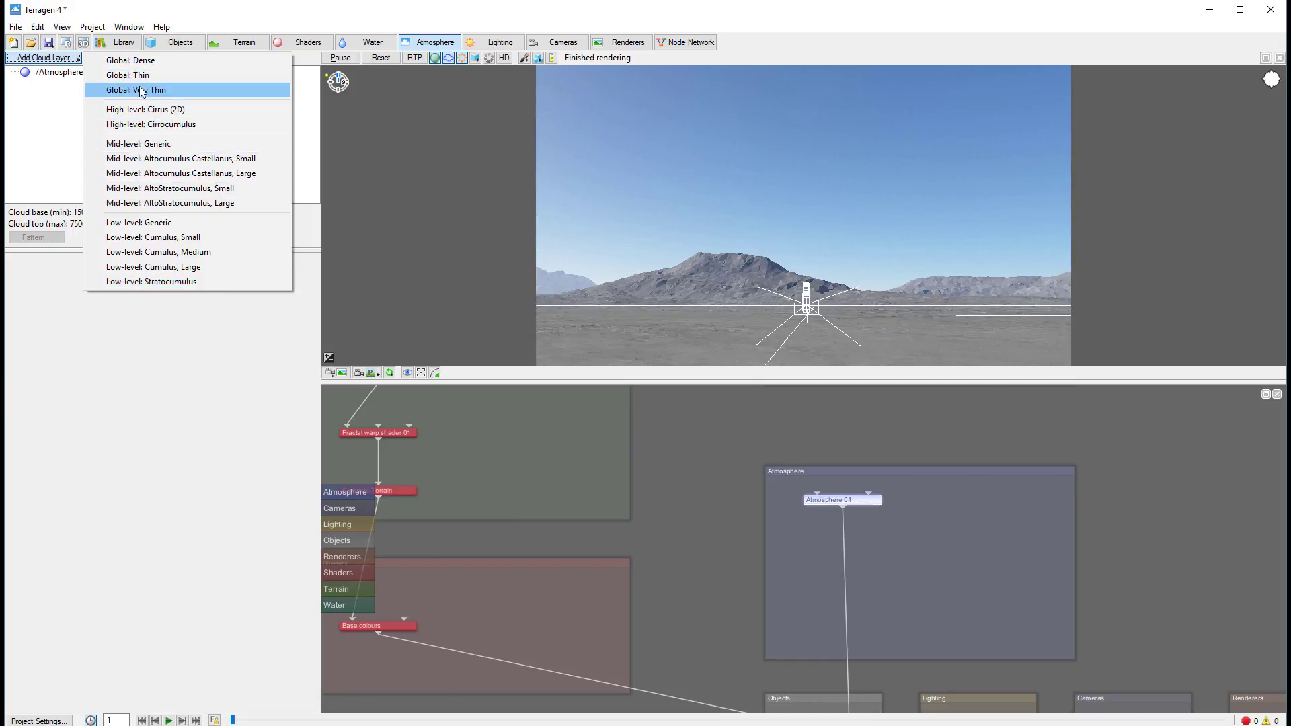
left_click(134, 59)
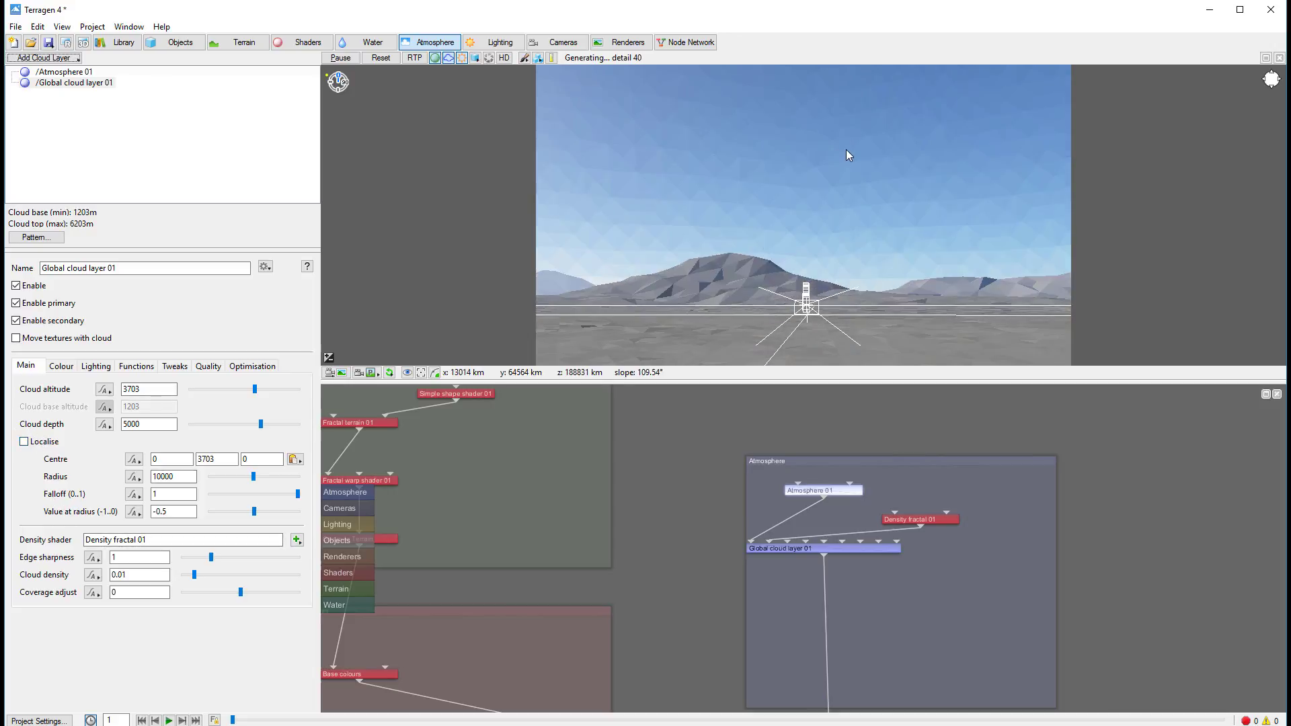
left_click_drag(822, 550, 884, 563)
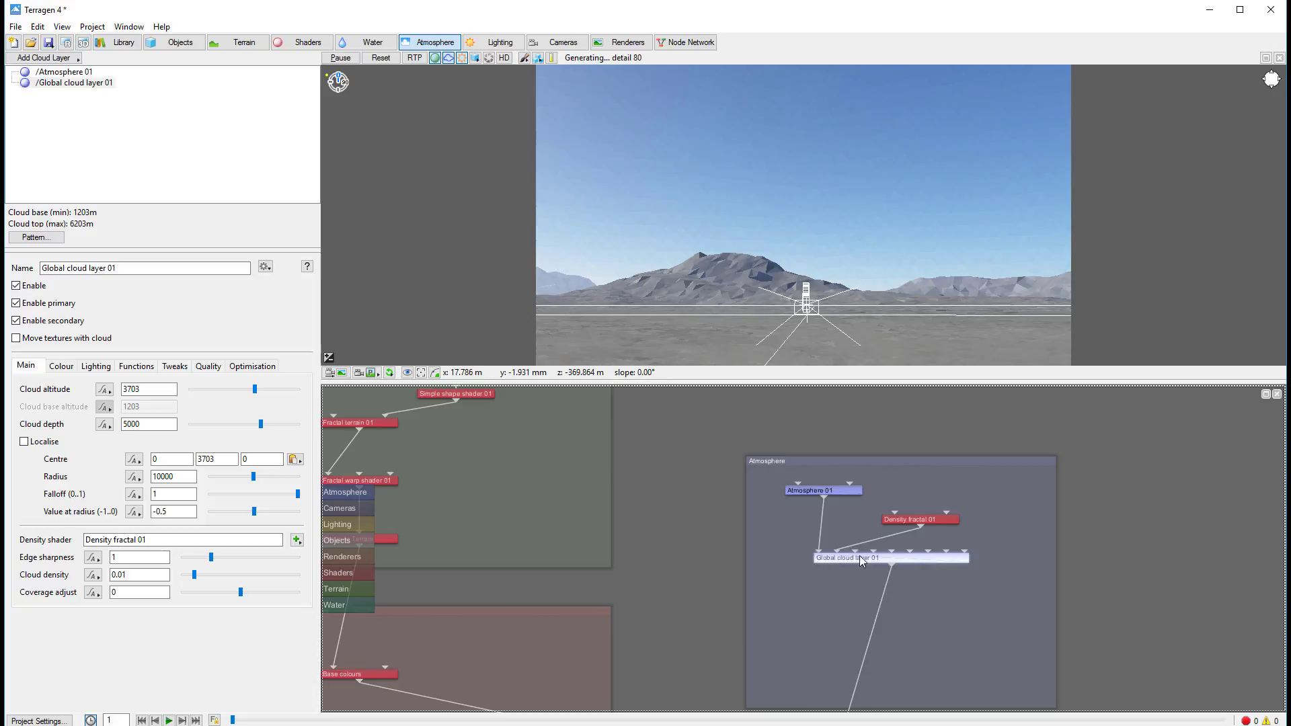
scroll(913, 522, "down", 2)
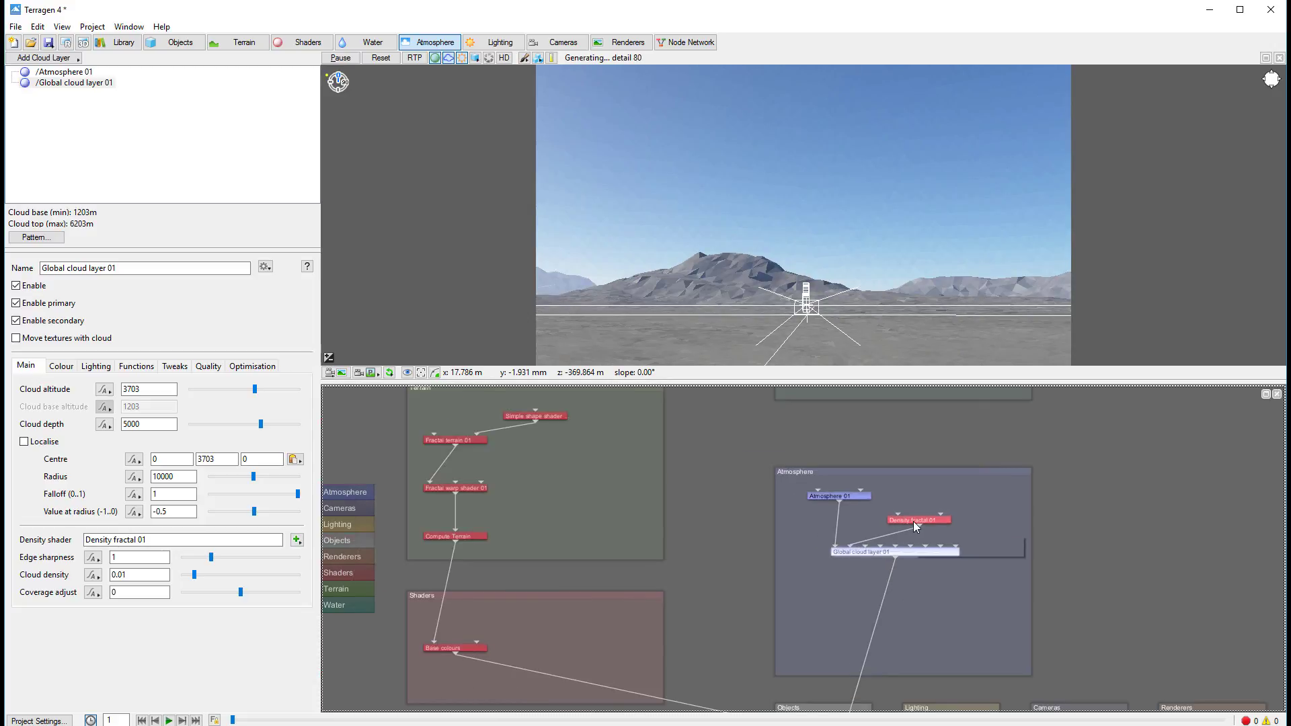
- Add the Low-level Cumulus, Large preset and arrange Easy cloud 01 below Global cloud layer 01
left_click(67, 57)
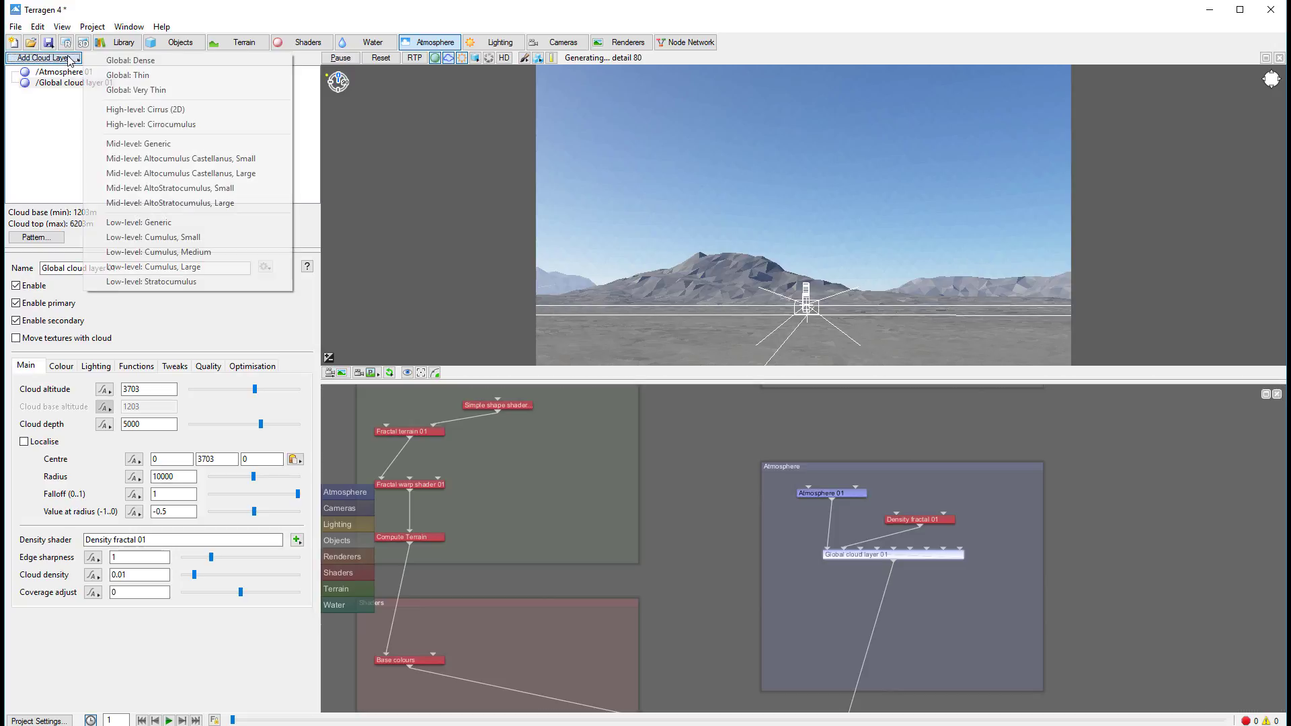
left_click(180, 269)
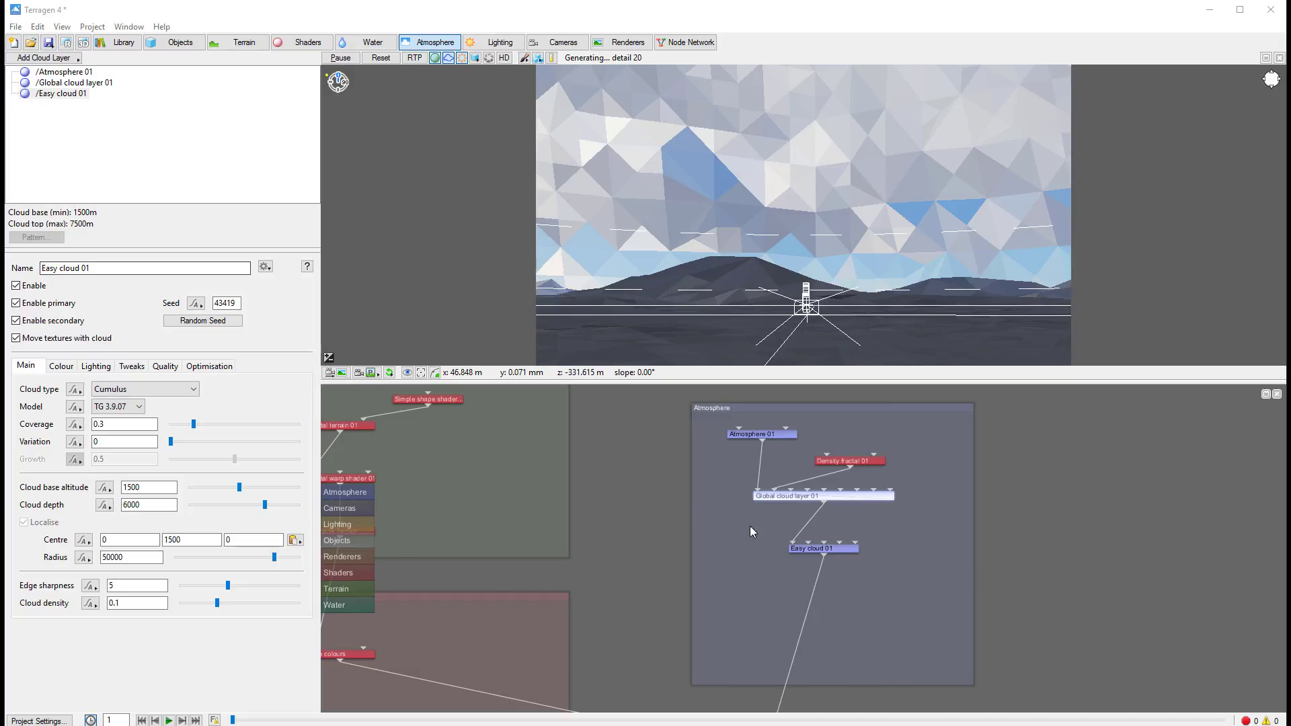
left_click_drag(812, 549, 842, 565)
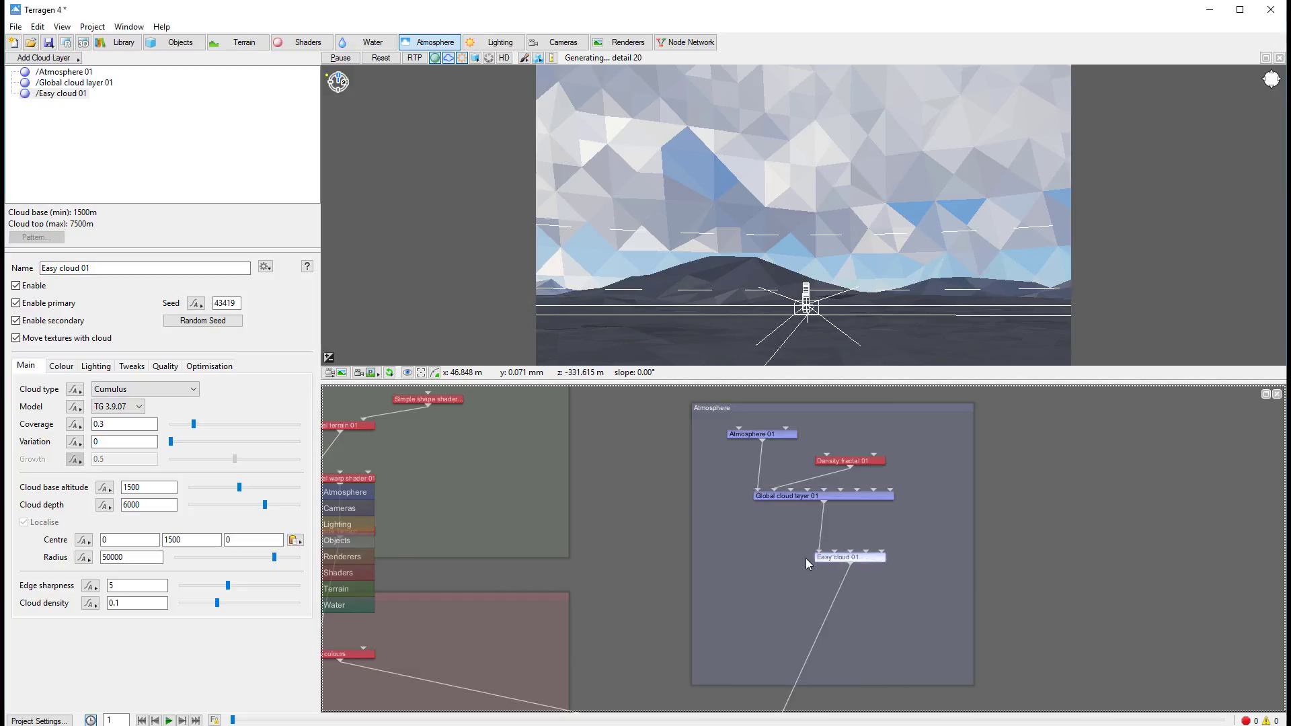
left_click_drag(800, 495, 809, 522)
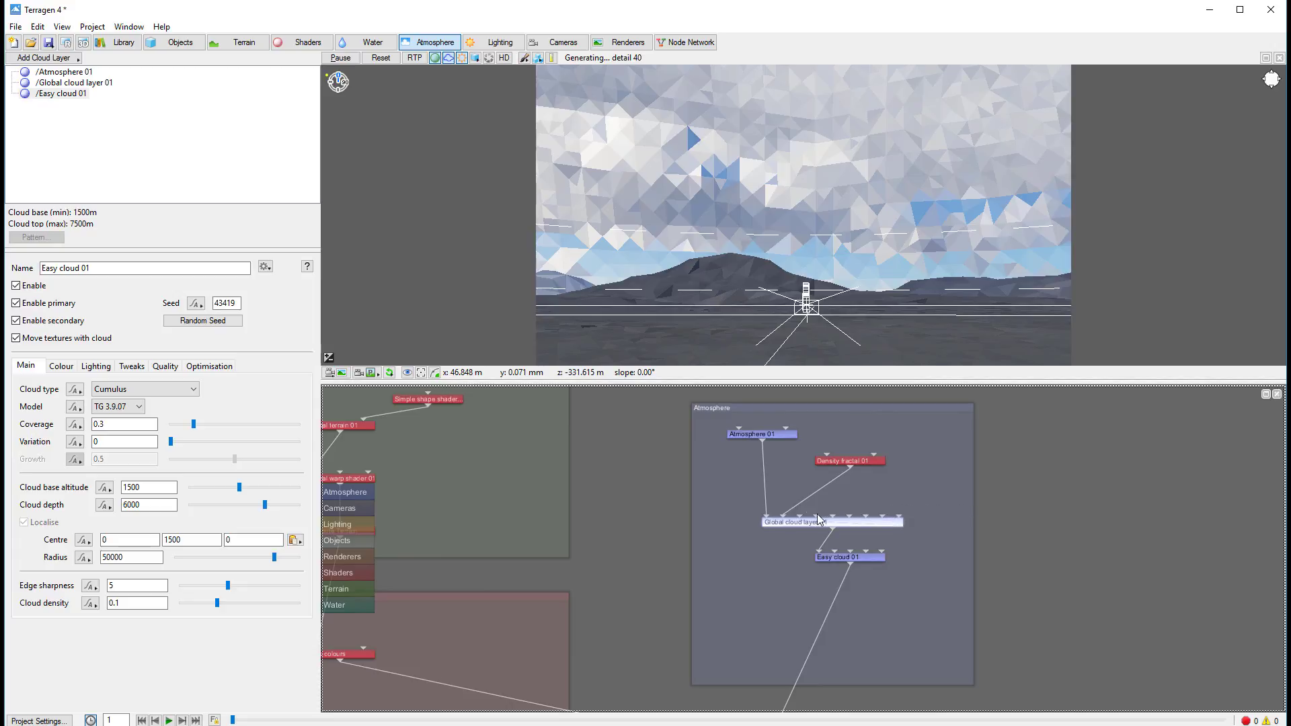
left_click(823, 557)
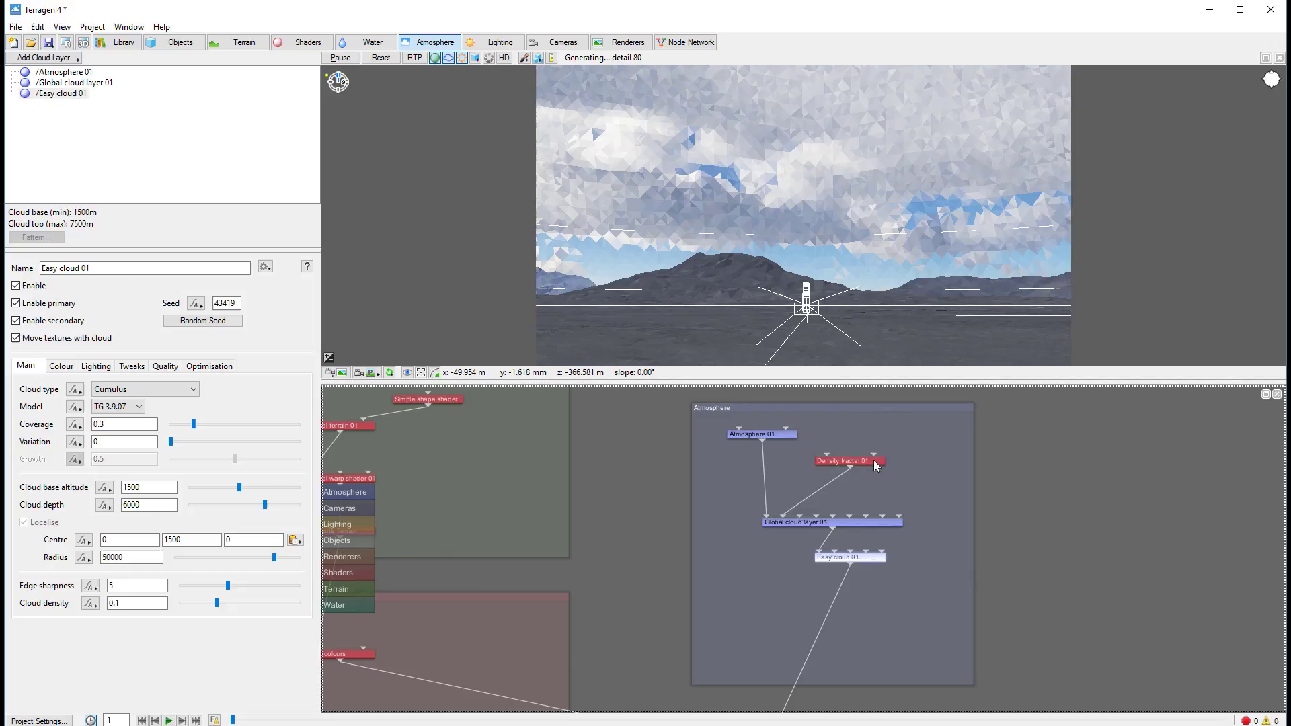
left_click(845, 464)
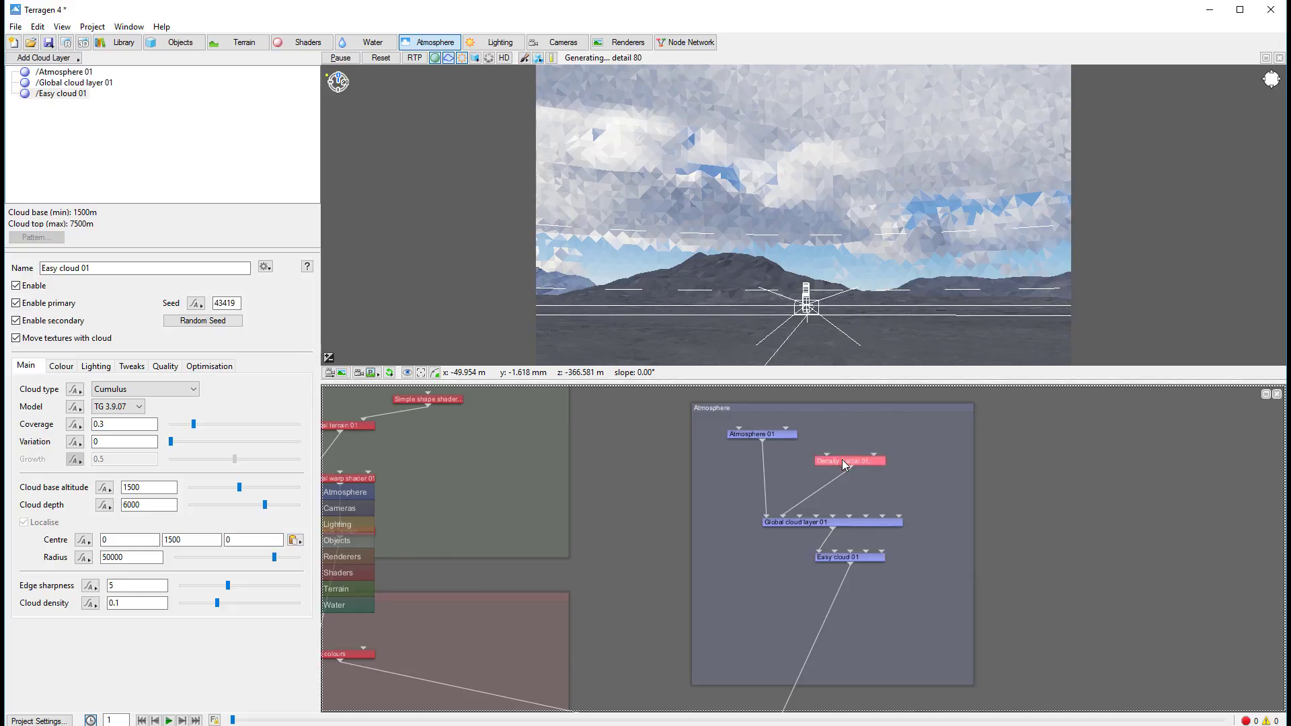
- Delete the Density fractal 01, Global cloud layer 01 and Easy cloud 01 nodes
key("Delete")
left_click(831, 523)
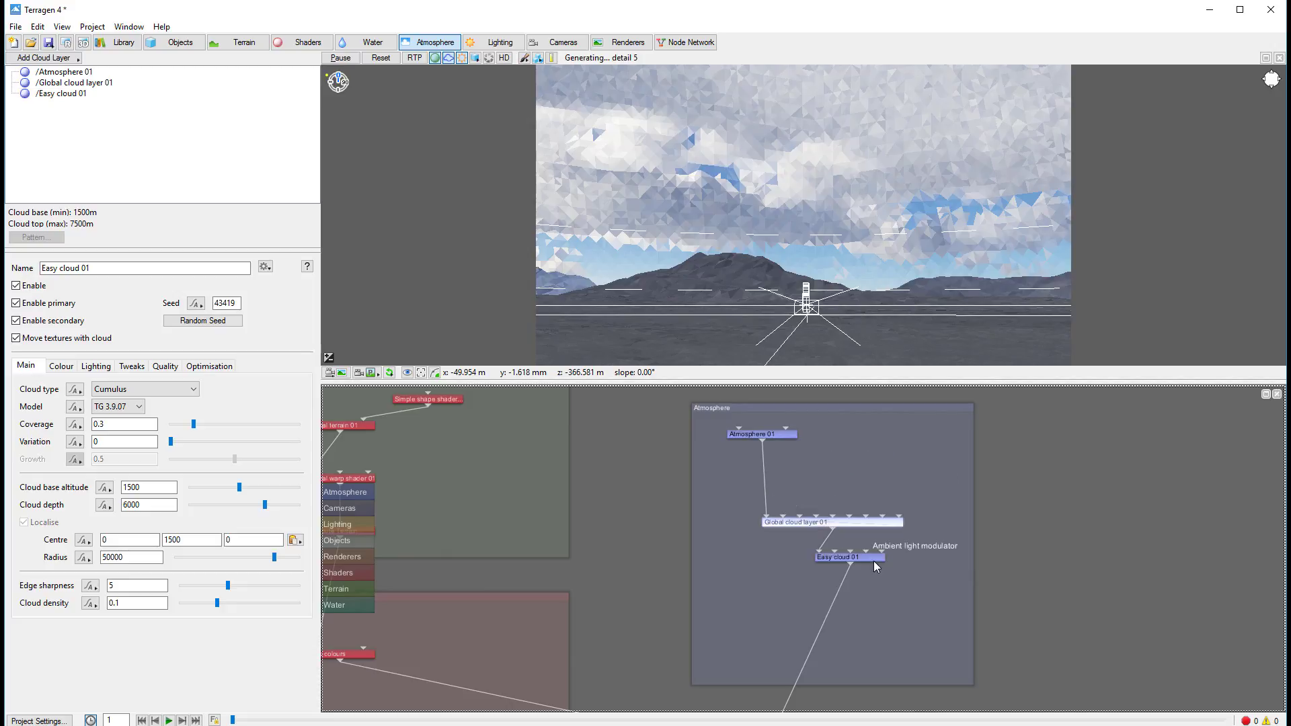
key("Delete")
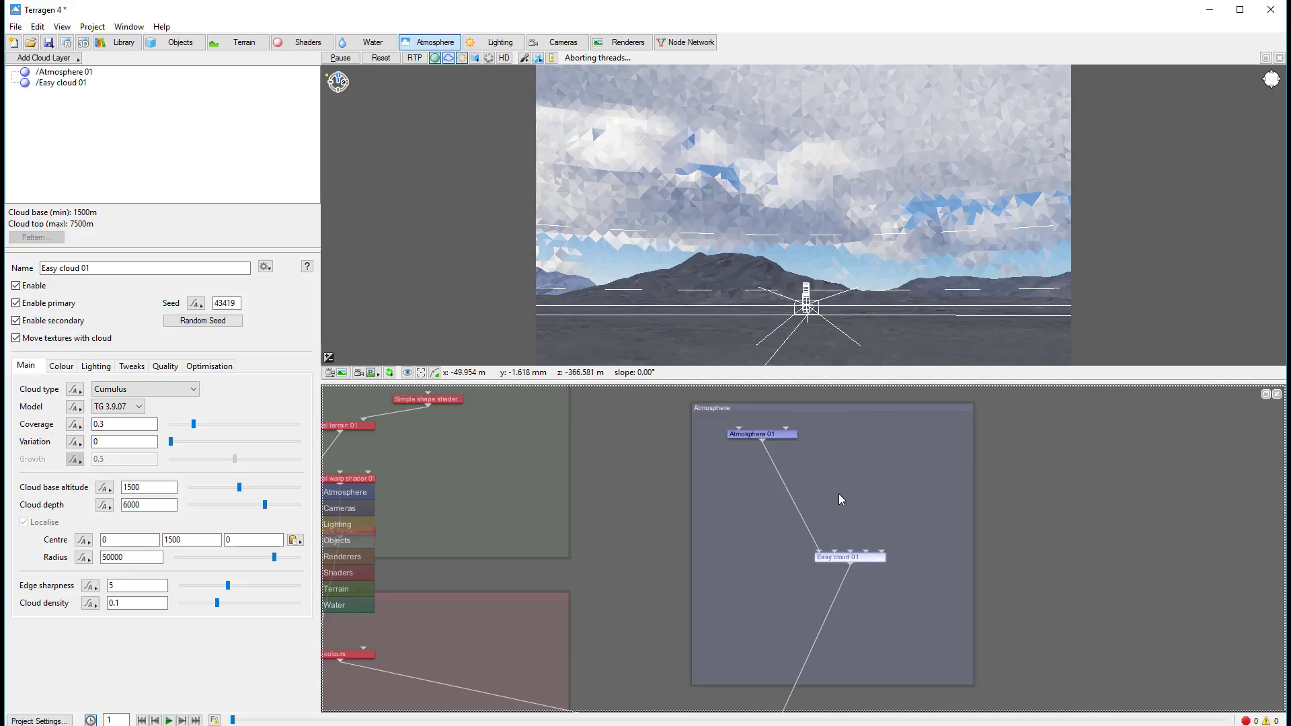
key("Delete")
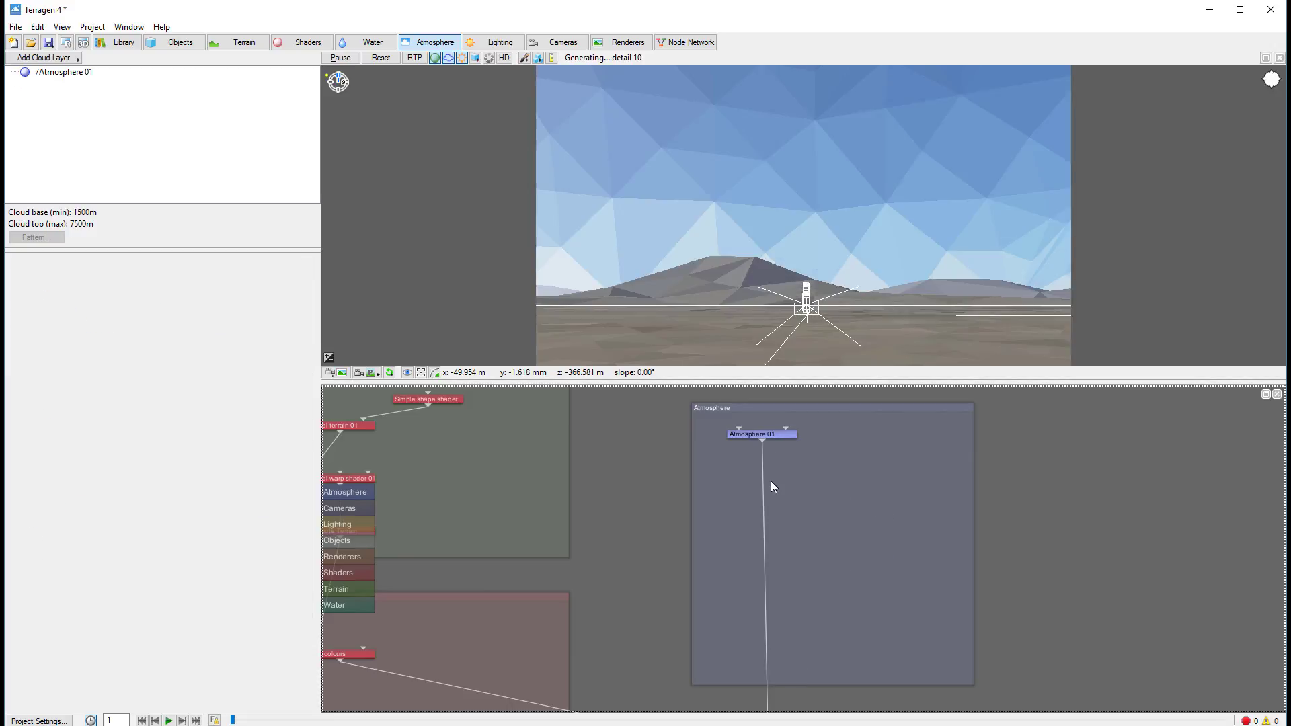
- Create a new Cloud layer v3 node in the Atmosphere group
right_click(795, 464)
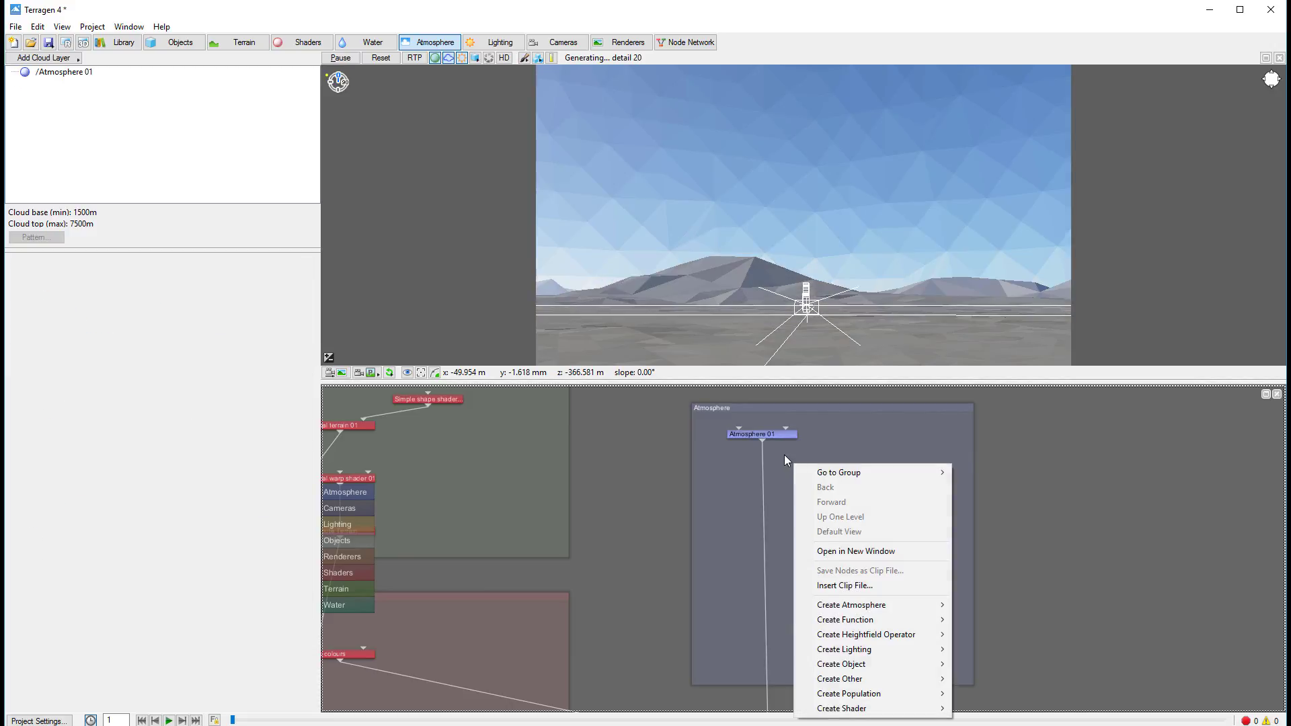
right_click(819, 429)
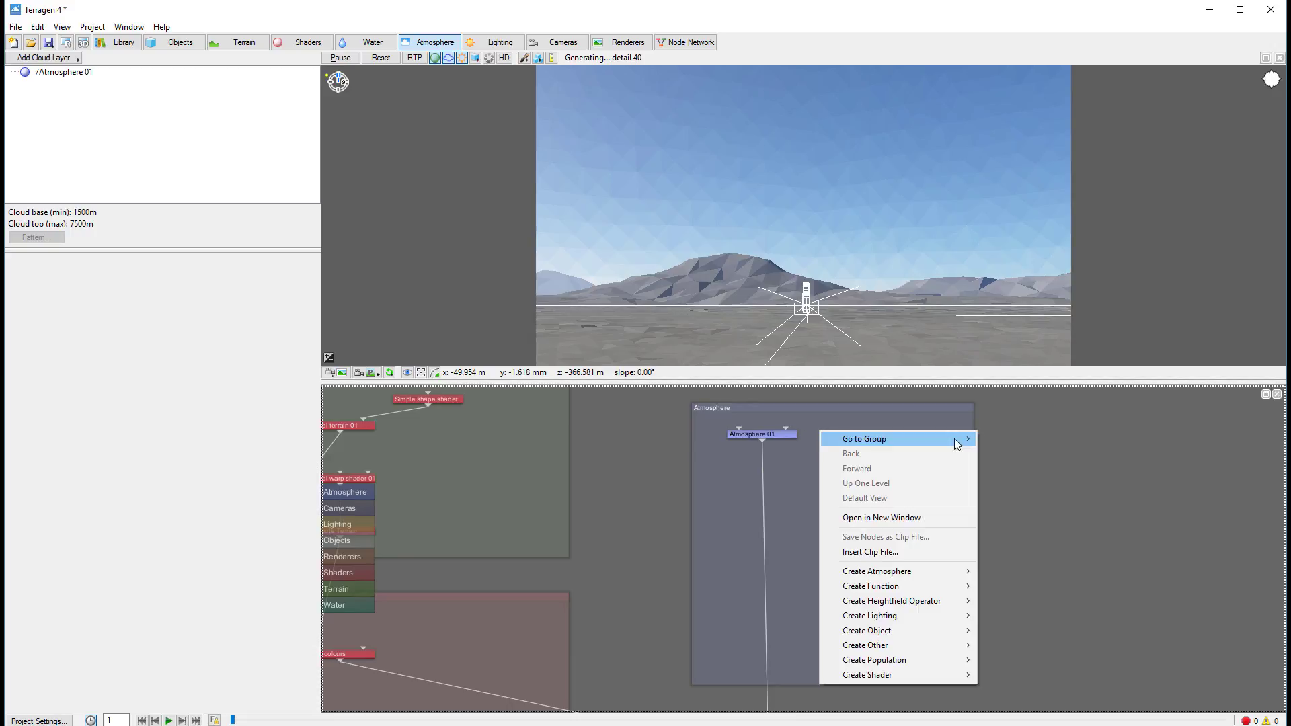
mouse_move(958, 572)
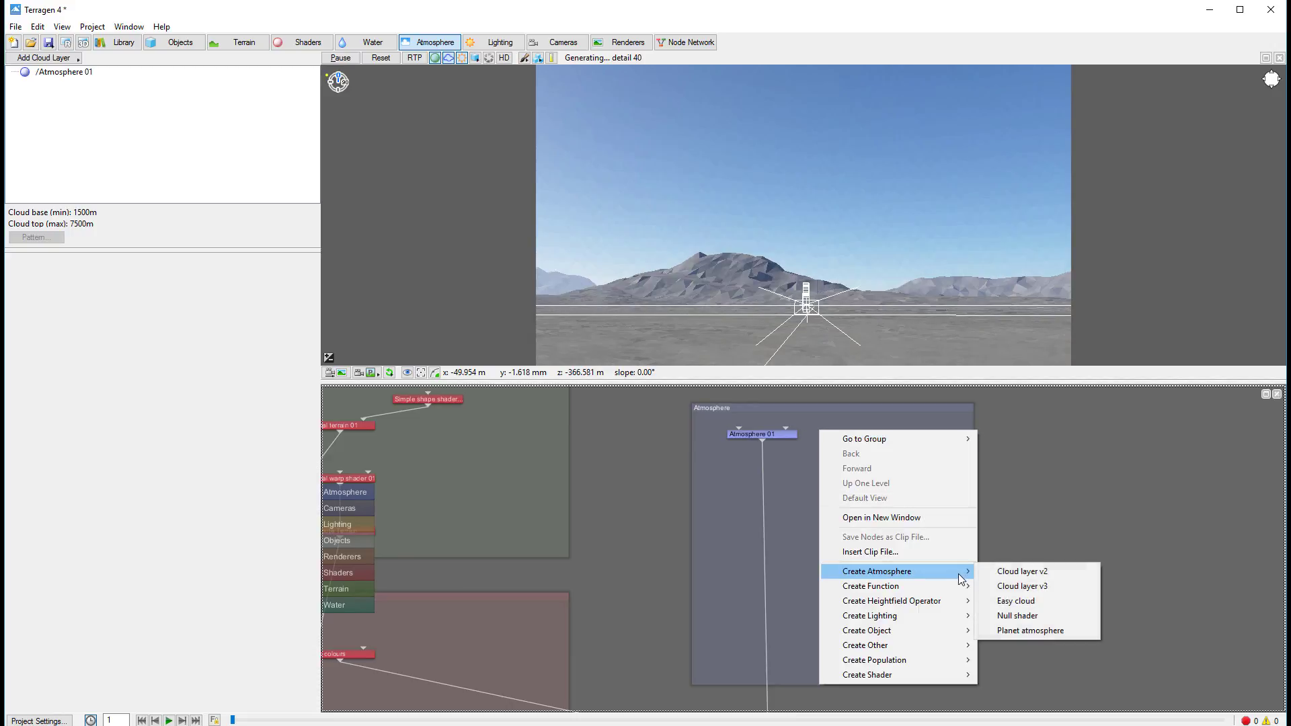
left_click(1022, 587)
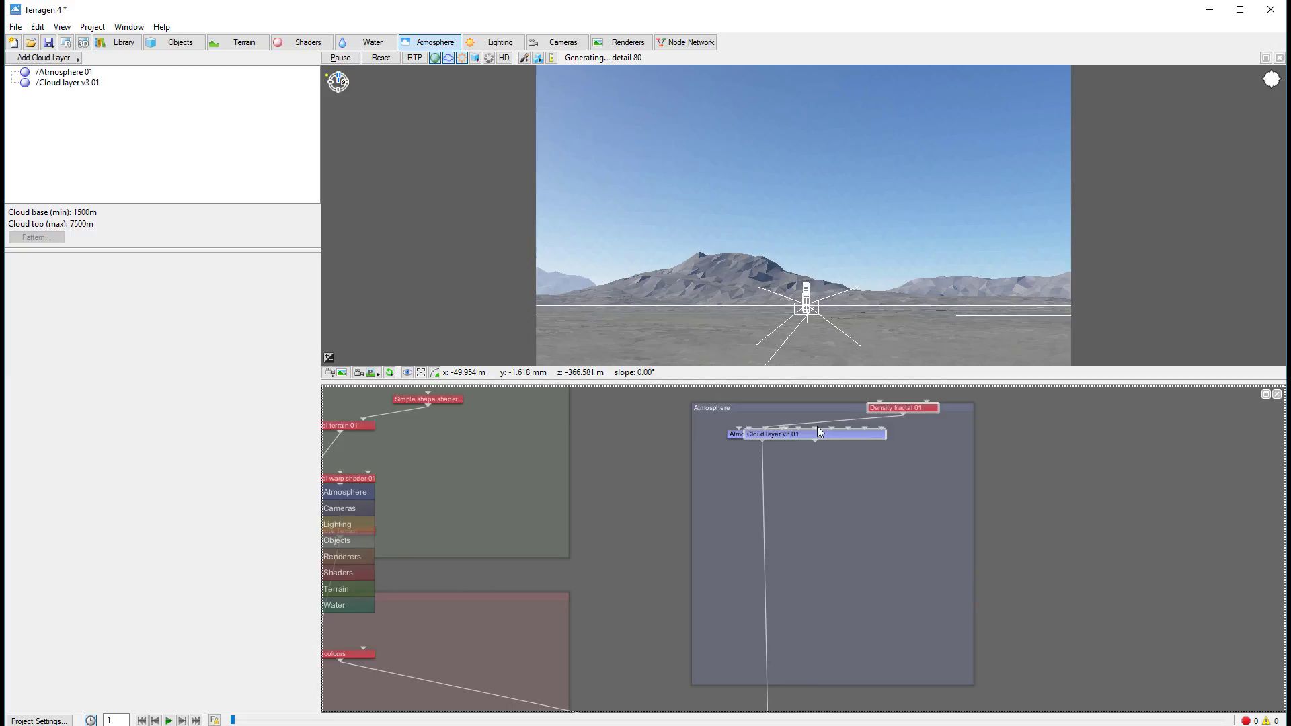
- Wire Cloud layer v3 01 into Planet 01 and feed Atmosphere 01 into it
scroll(837, 508, "down", 1)
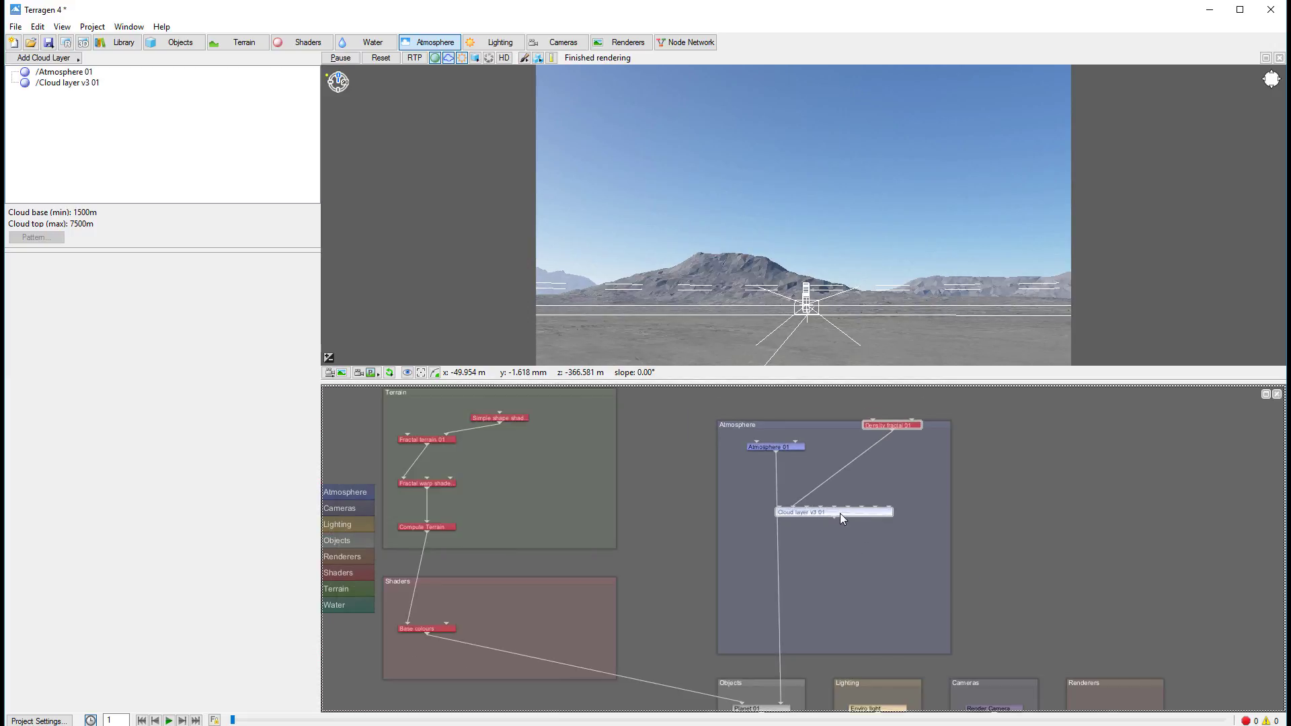
left_click_drag(834, 517, 781, 706)
left_click_drag(777, 451, 780, 507)
scroll(859, 515, "up", 2)
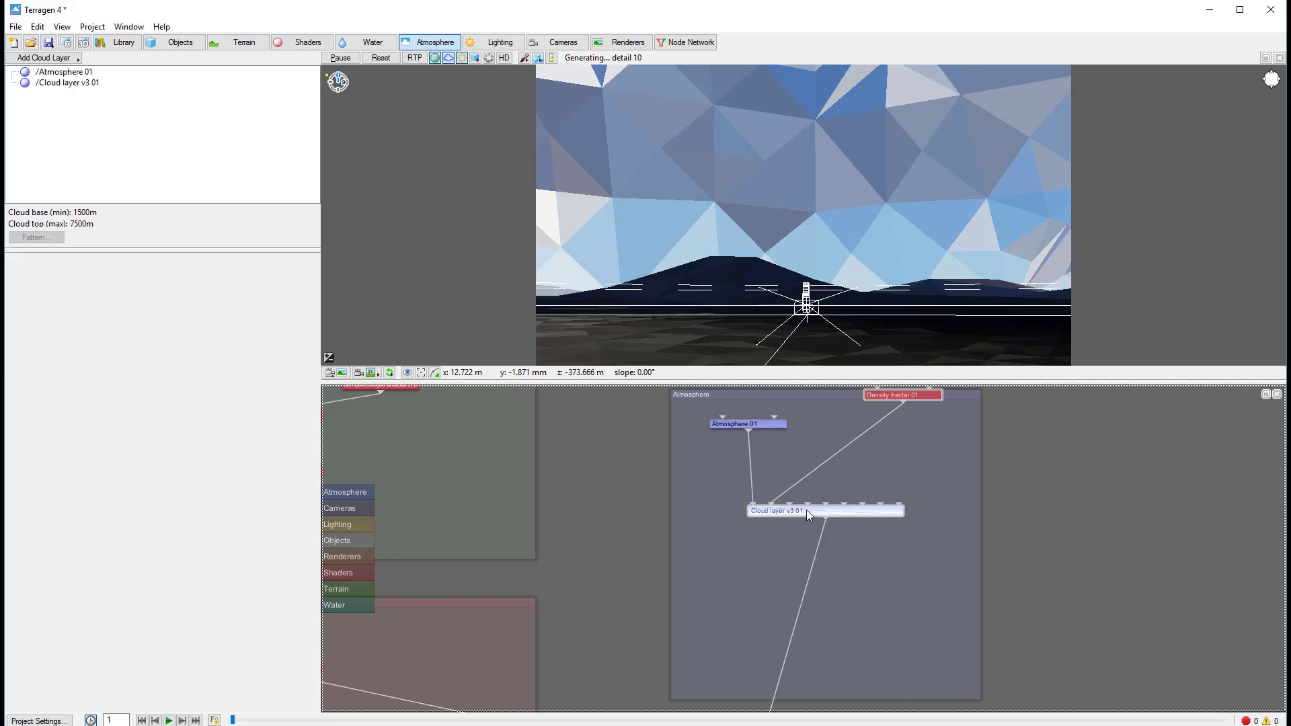
- Rearrange the nodes, disconnect Density fractal 01, and show Cloud layer v3 01's settings
left_click_drag(806, 510, 770, 530)
left_click_drag(906, 394, 855, 444)
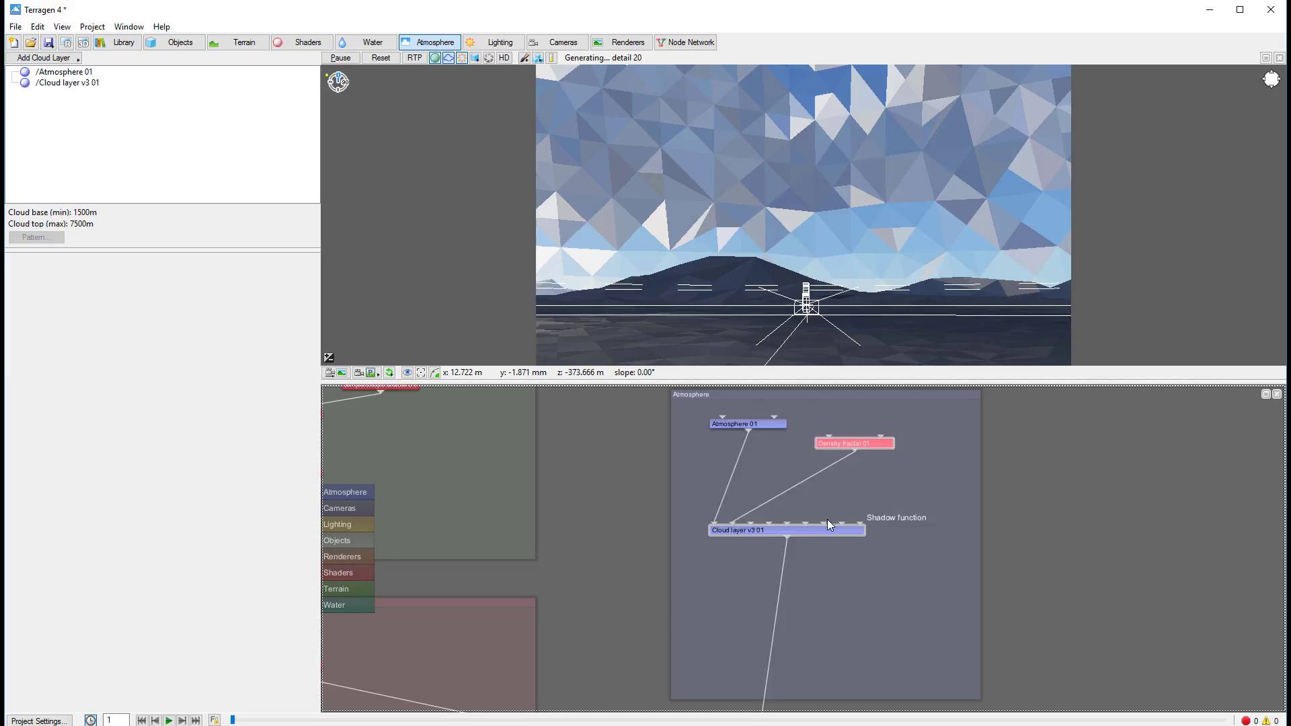
left_click_drag(732, 523, 833, 490)
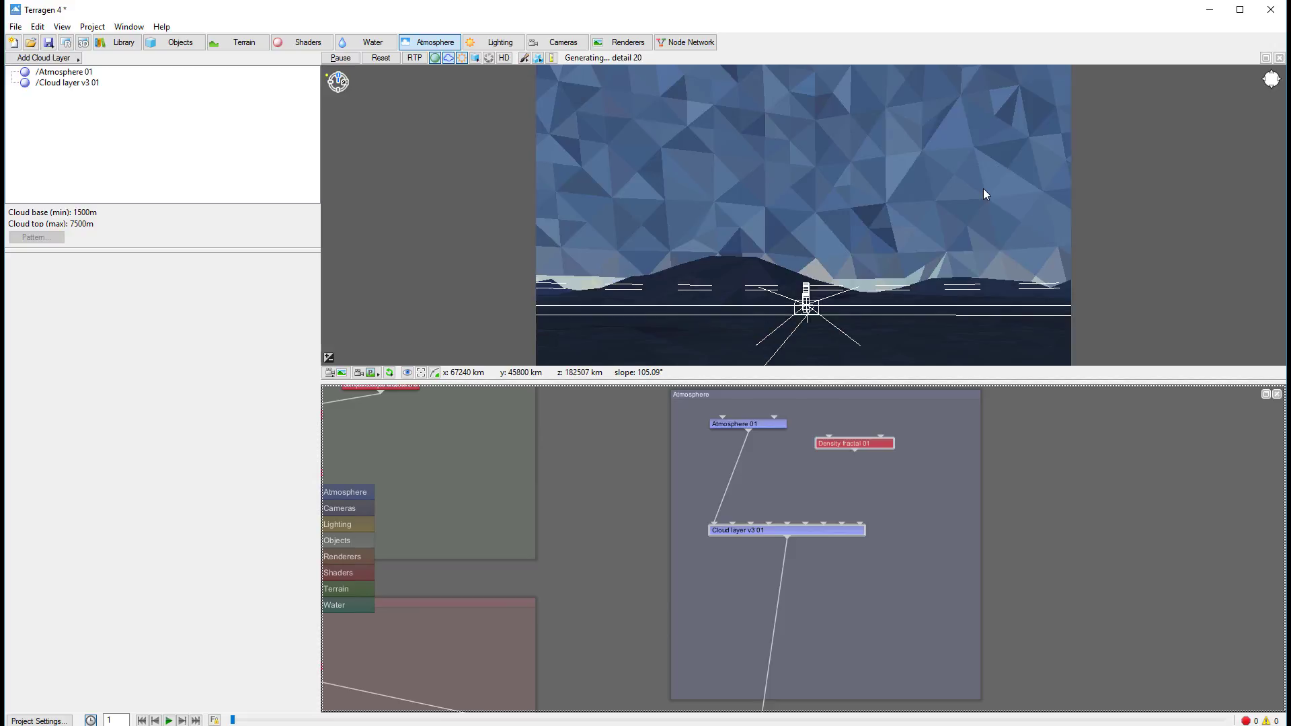
left_click(79, 86)
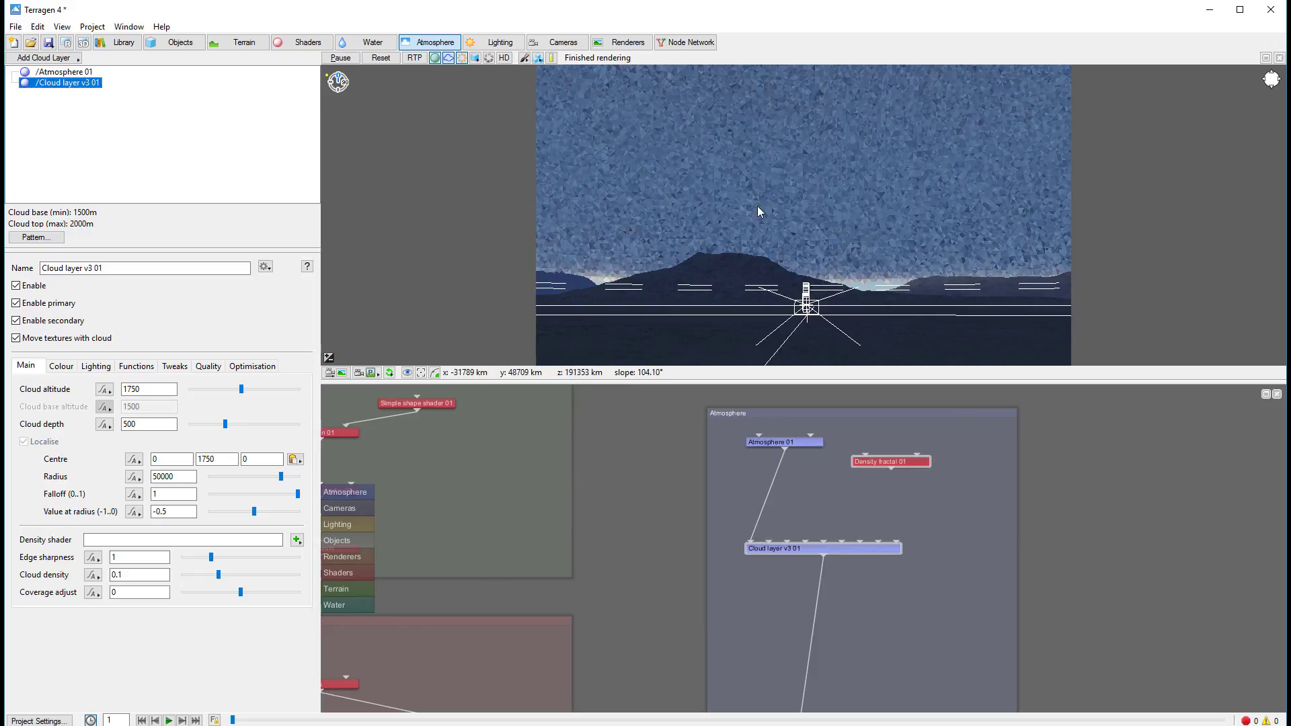
- Set cloud radius 2500, centre 0, 500, 3500, and cloud depth about 1410
double_click(173, 476)
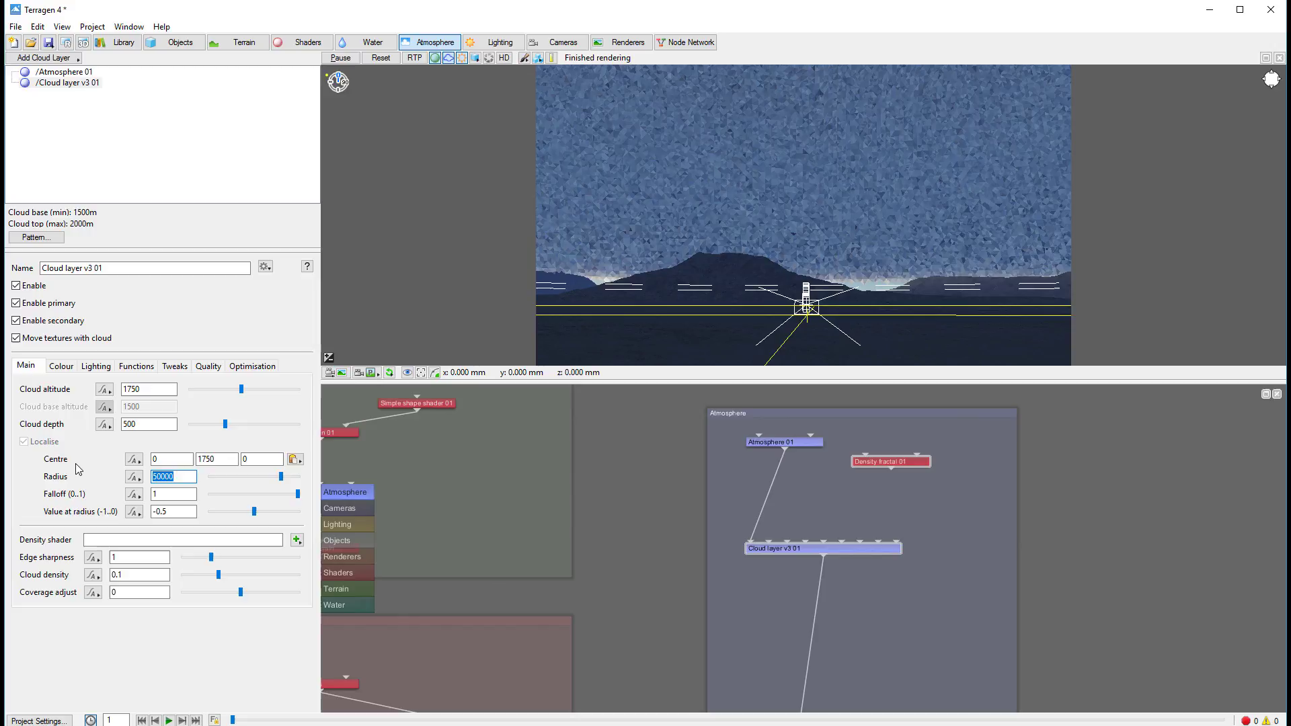
type("2500")
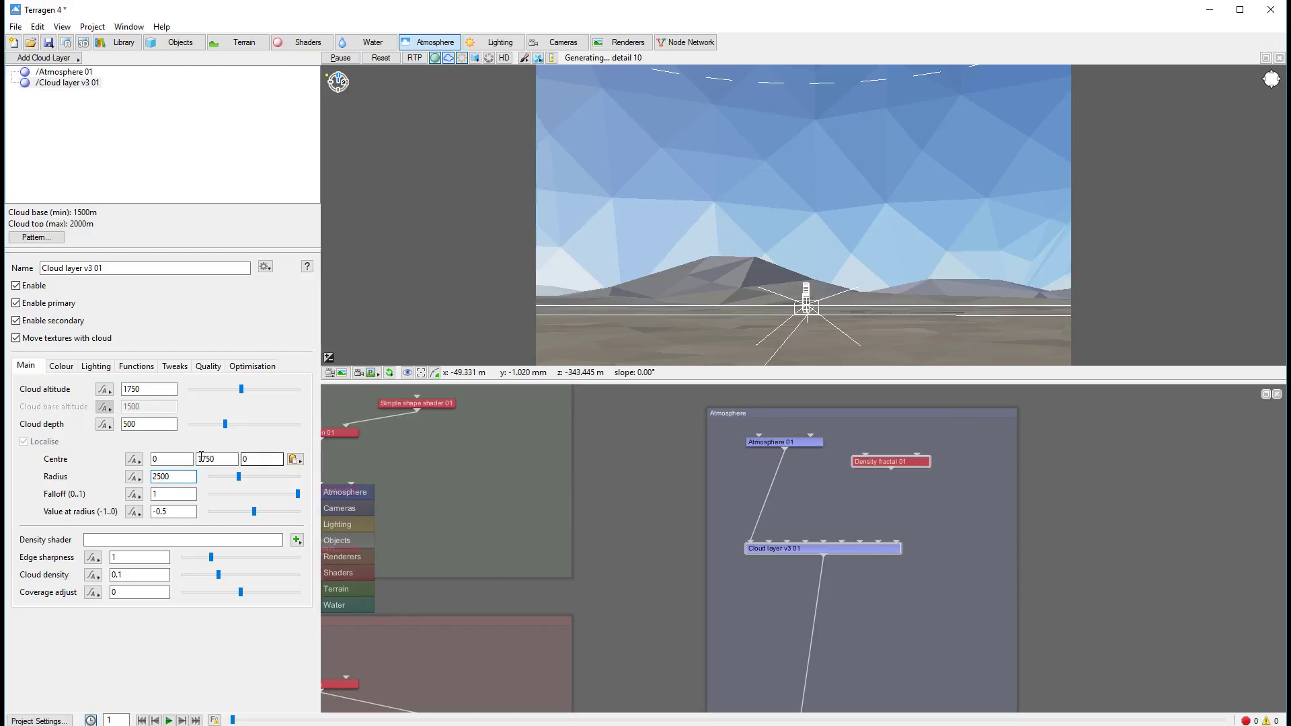
double_click(262, 458)
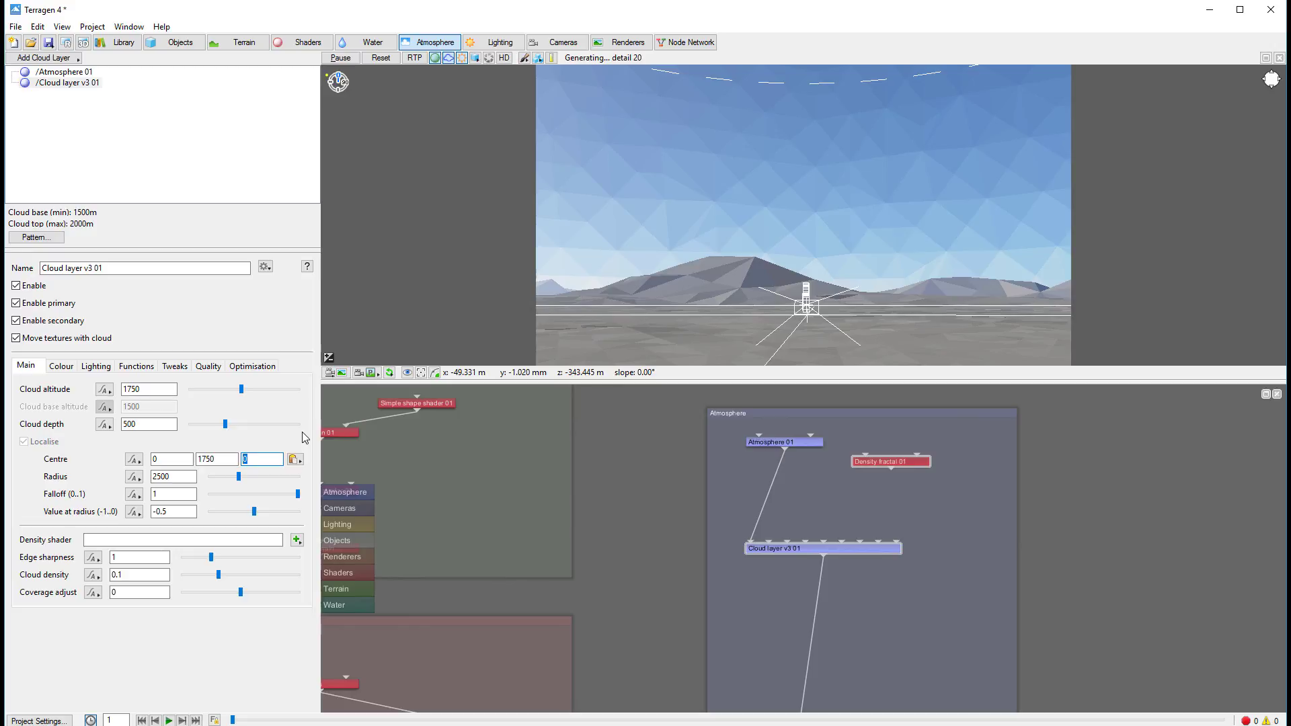
type("3500")
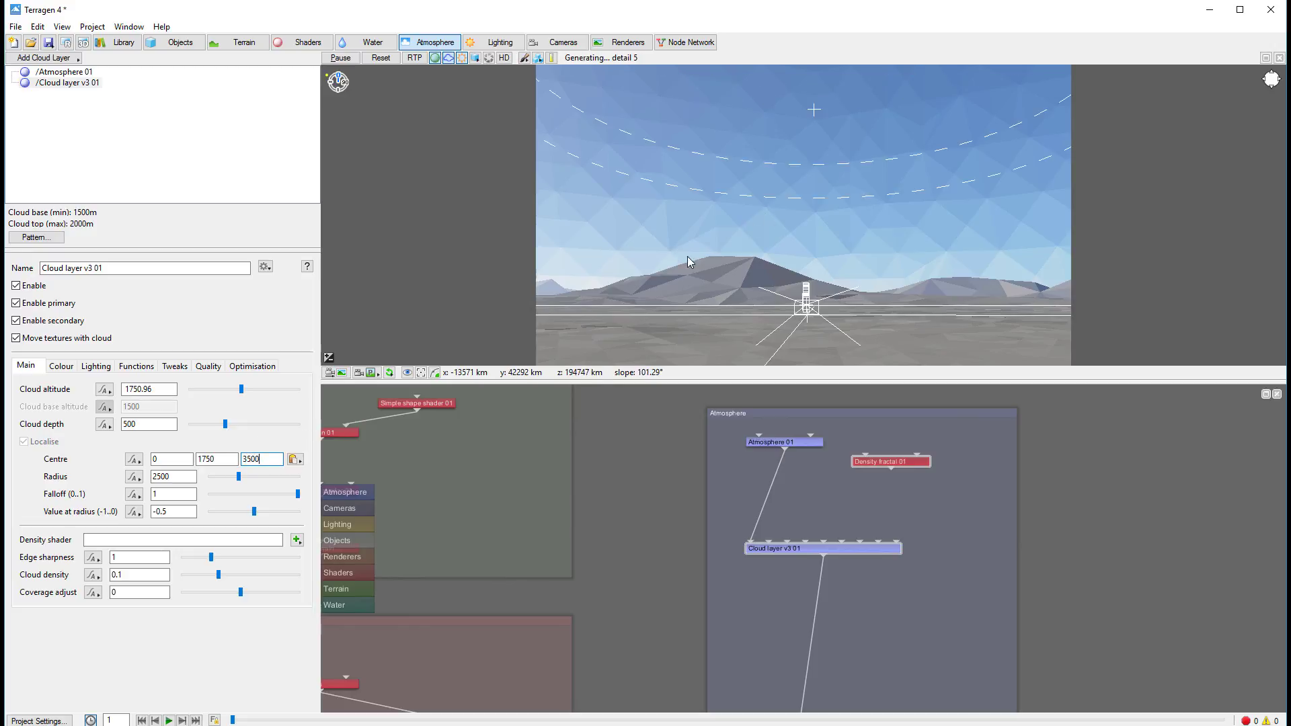
left_click_drag(225, 426, 239, 425)
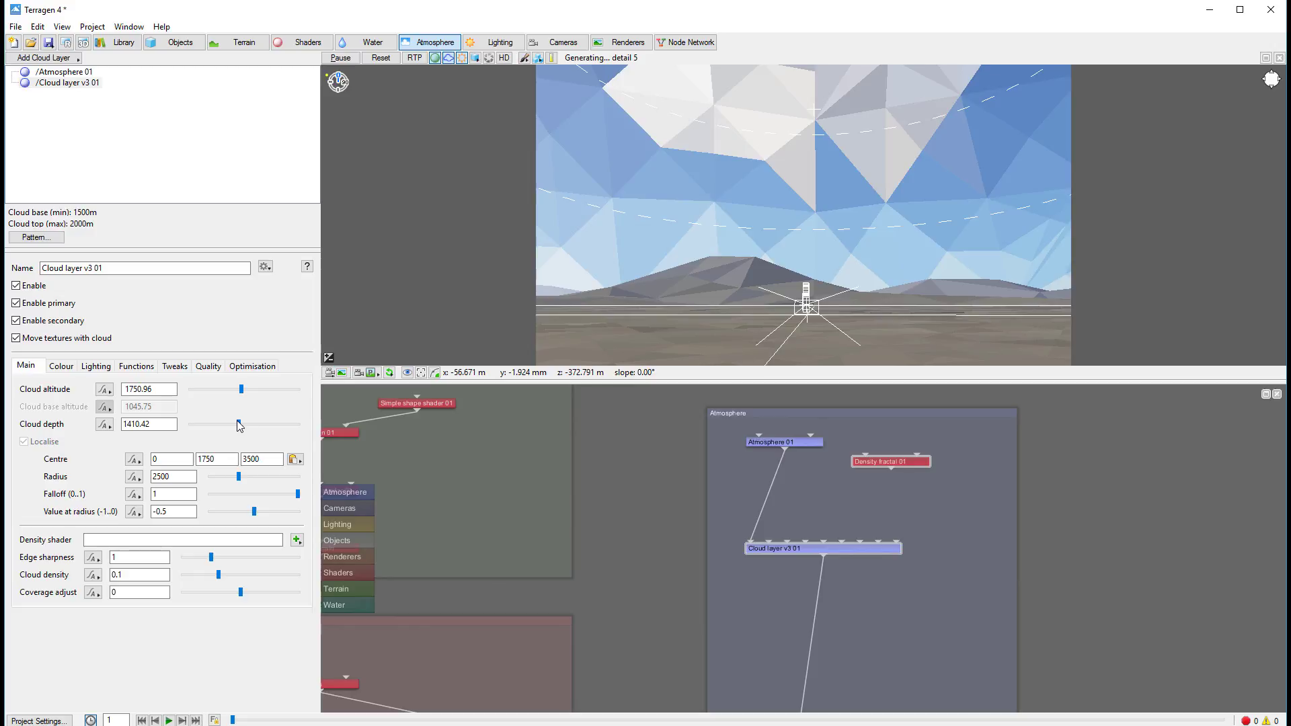
double_click(223, 459)
type("500")
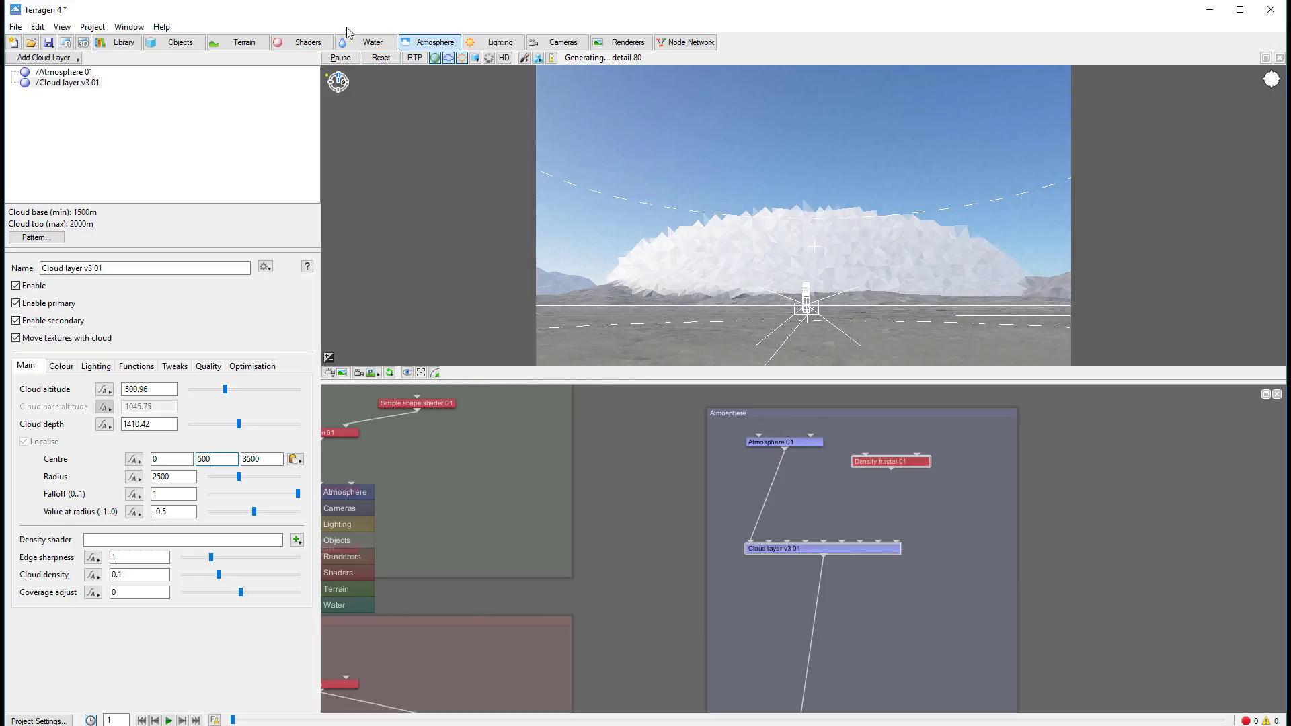
- Switch the preview to ray-traced rendering and set cloud depth to 1500
left_click(414, 59)
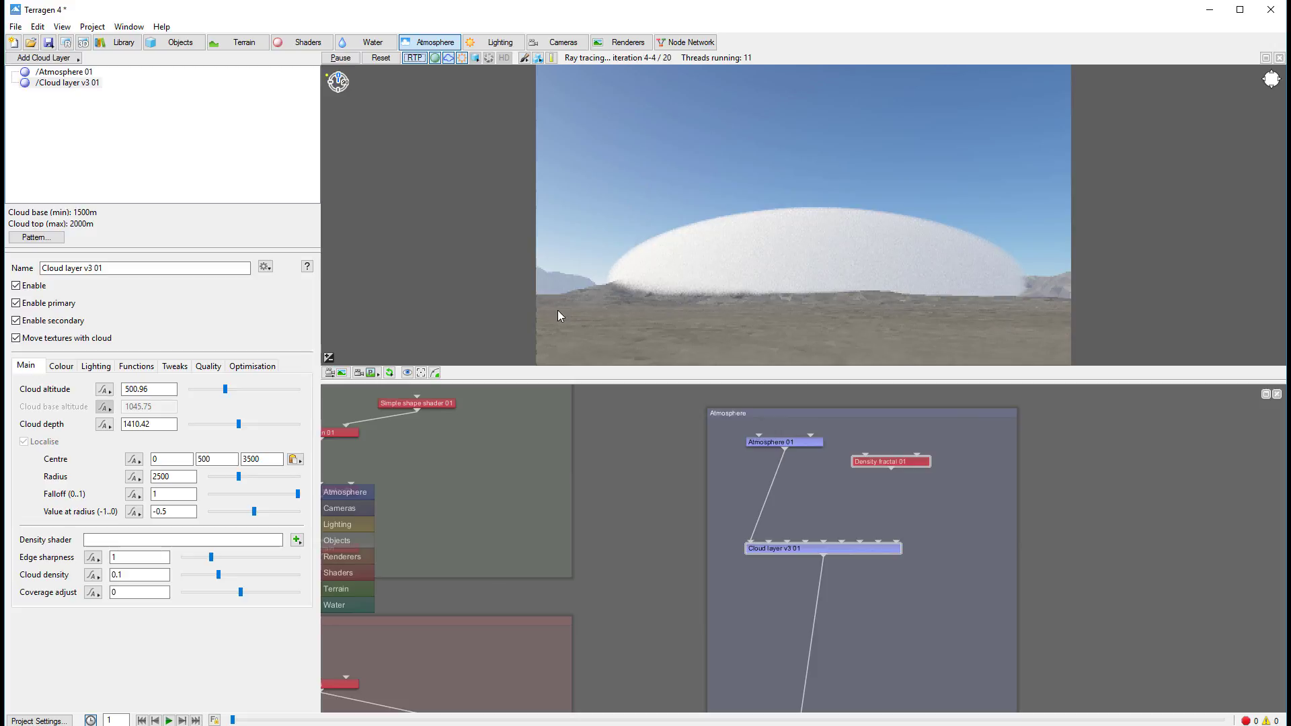
left_click(149, 424)
type("1500")
key("Return")
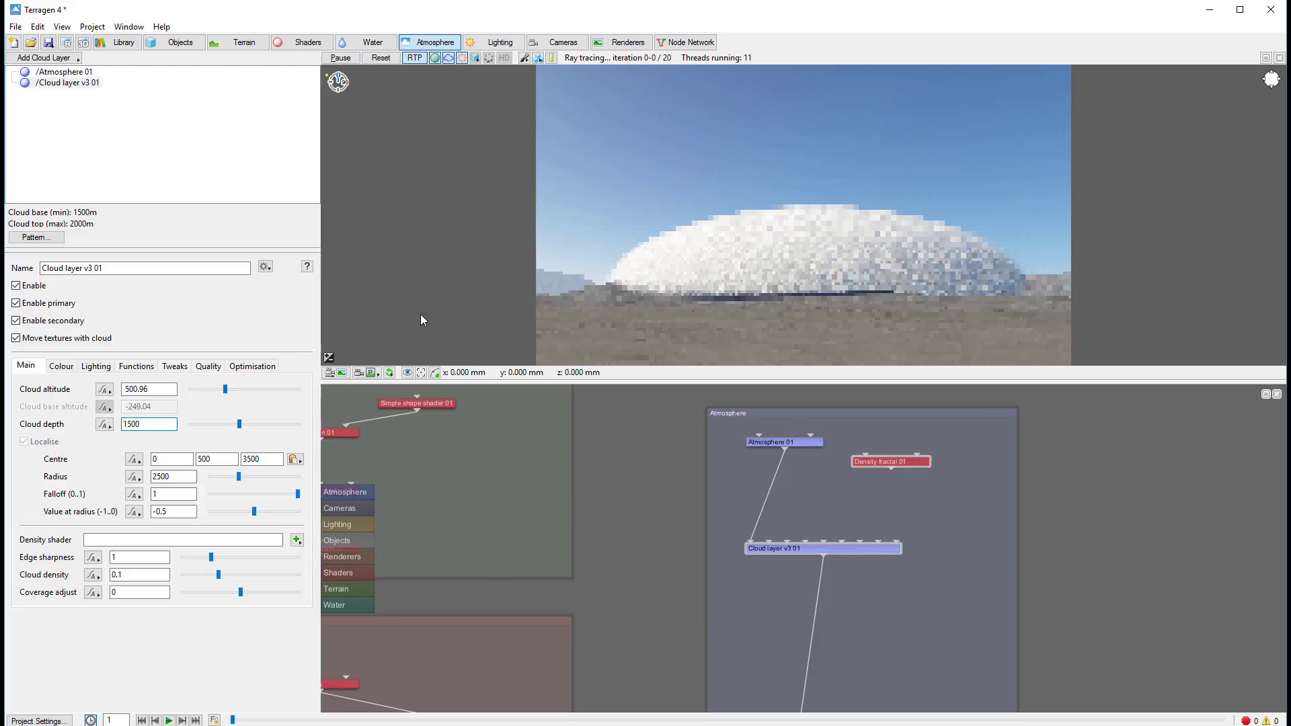
- Raise the cloud centre height to 1500, then lower it to 1100
key("Tab")
key("Tab")
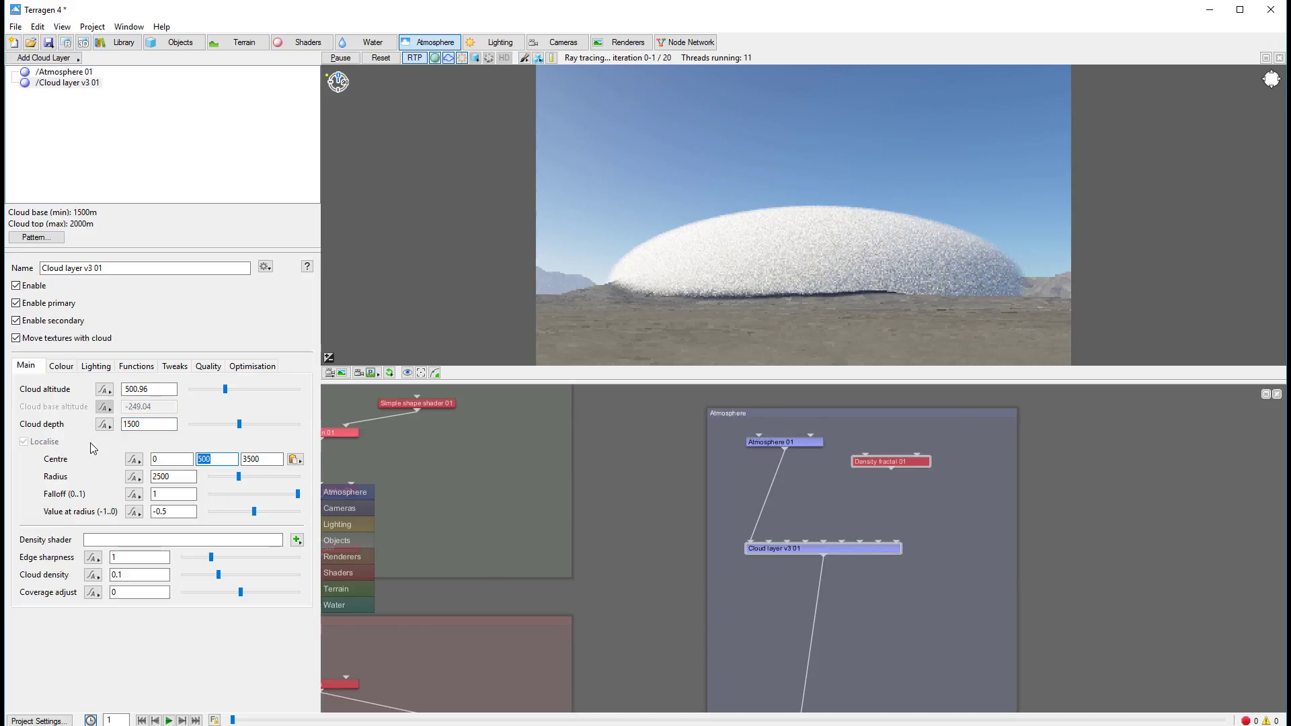
type("1500")
key("Return")
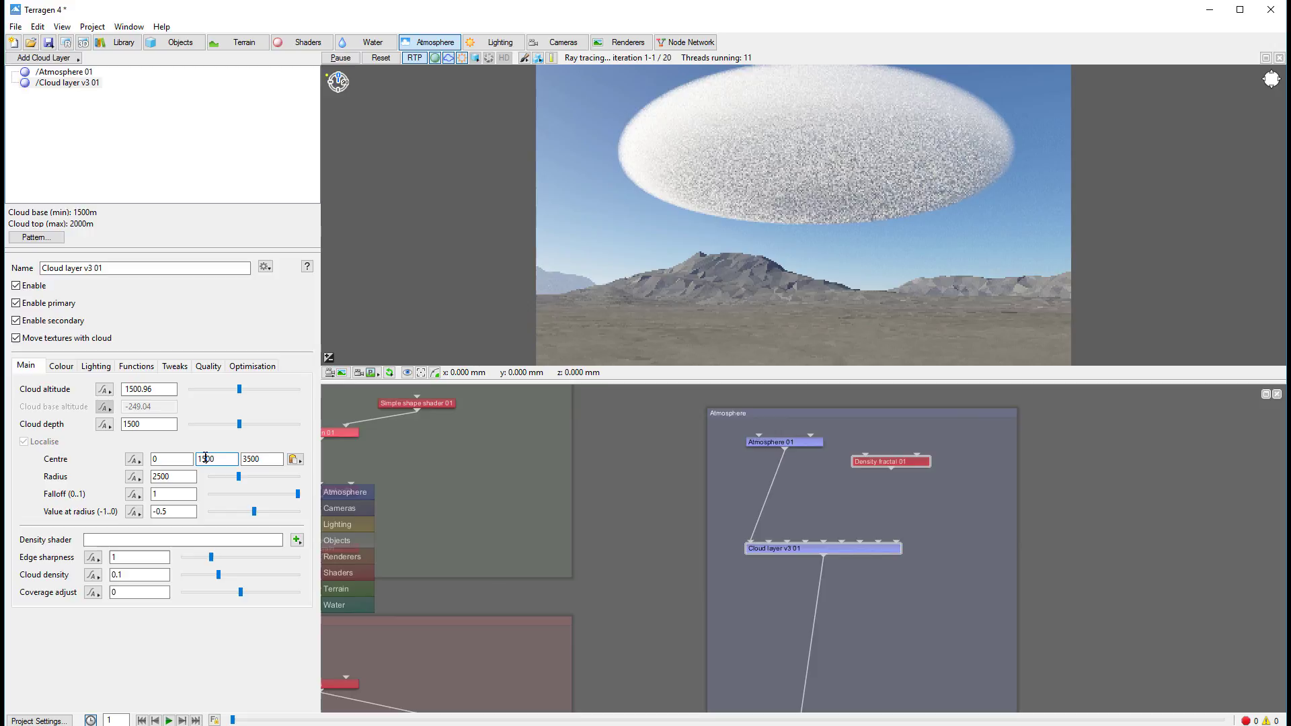
left_click(203, 458)
key("Delete")
type("1")
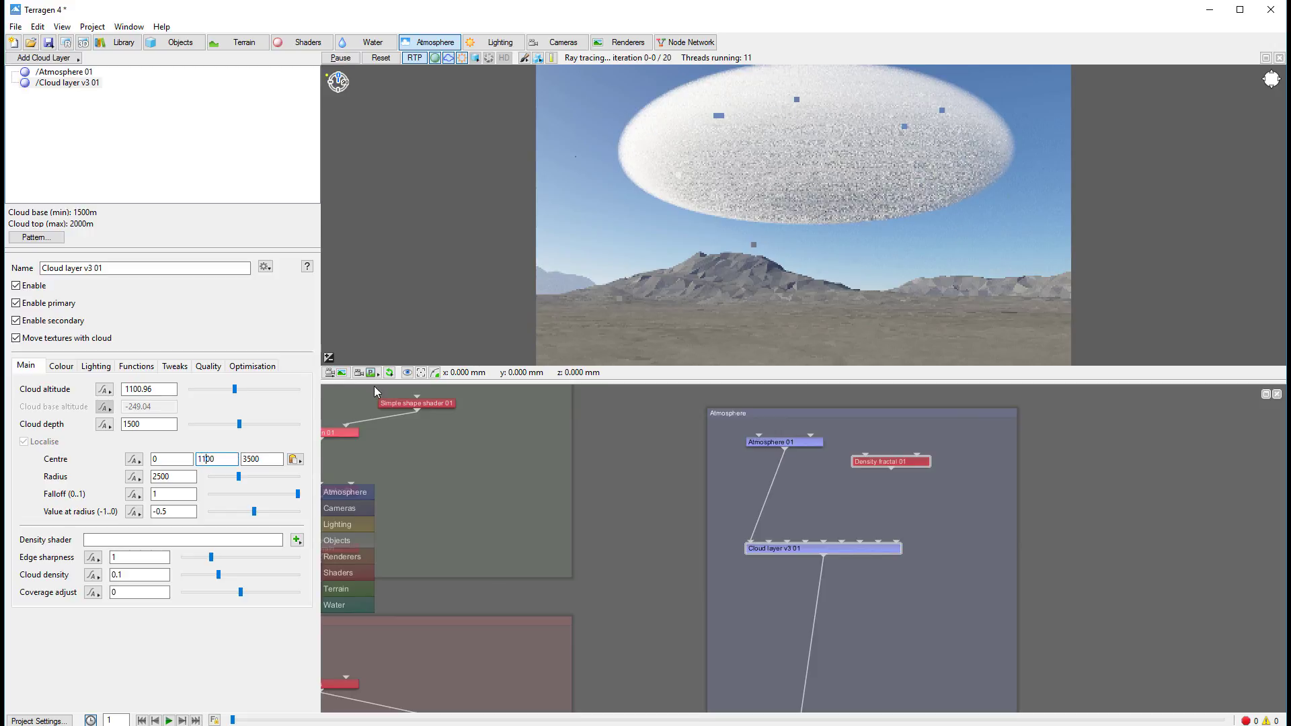
key("Return")
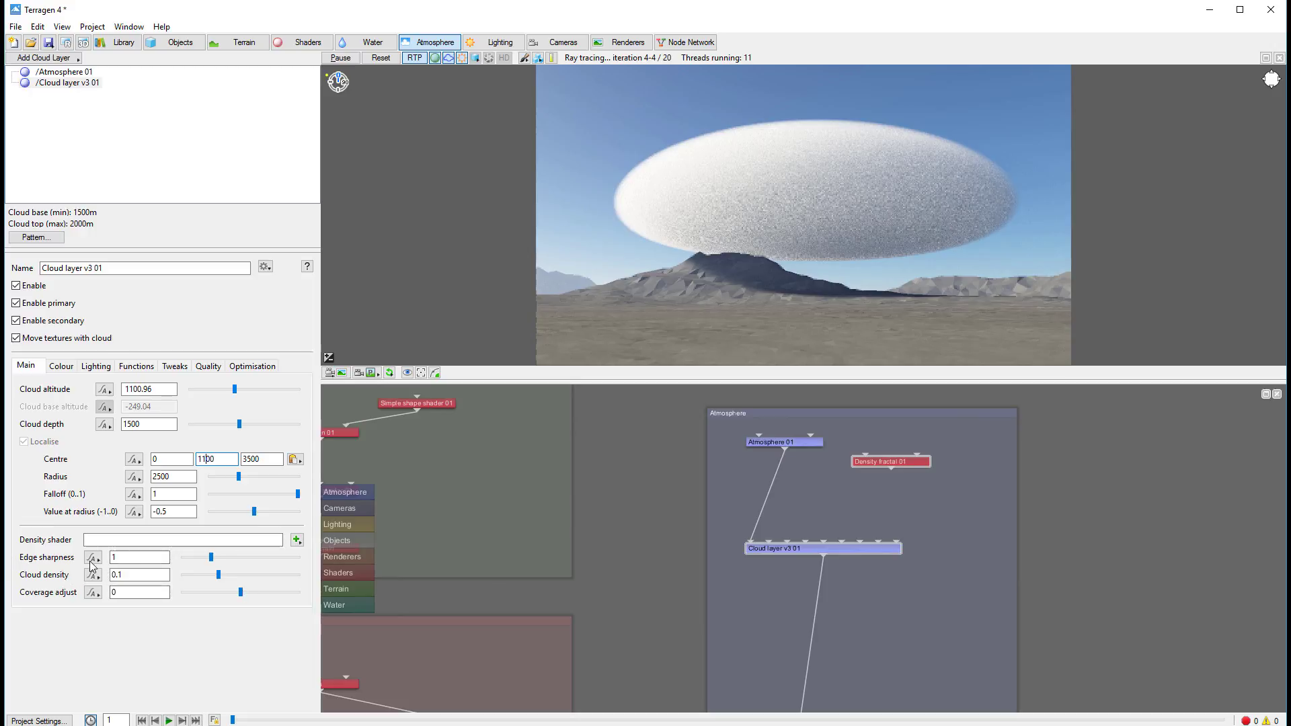
- Set Edge sharpness to 100, Cloud density to 1 and Coverage adjust to 2
left_click_drag(209, 563, 365, 560)
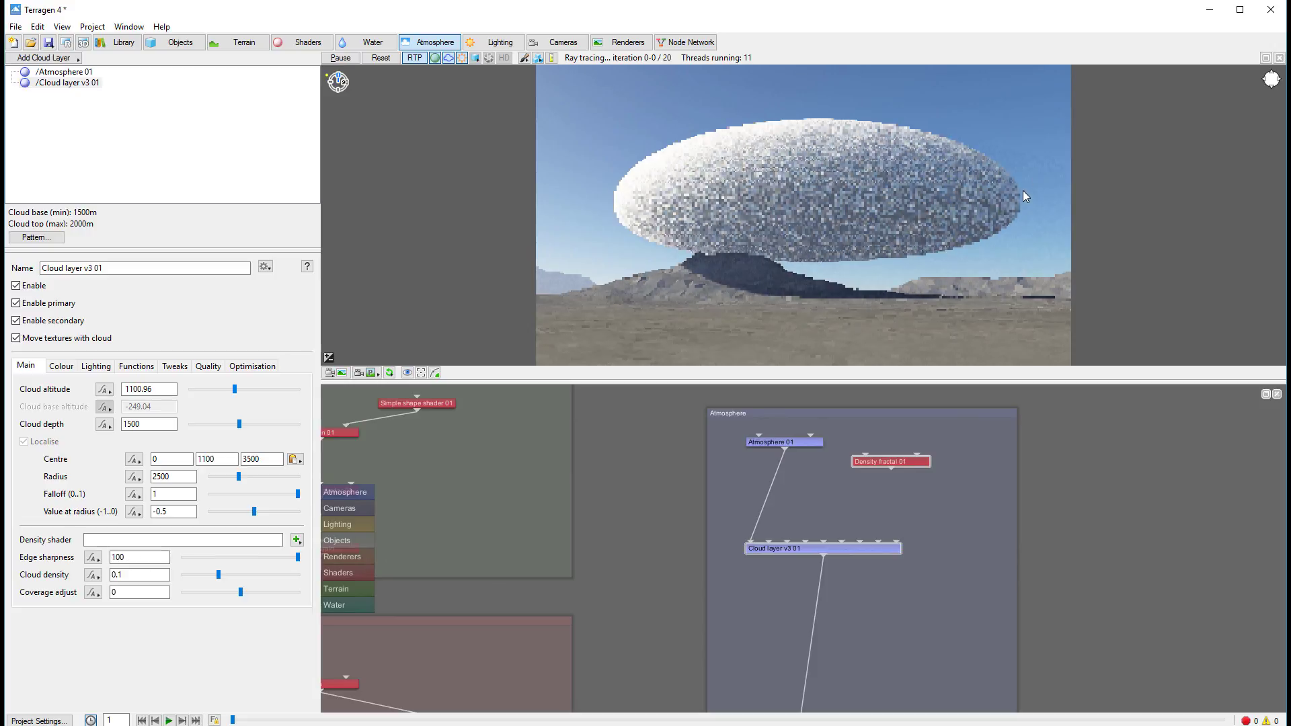
left_click_drag(218, 573, 315, 577)
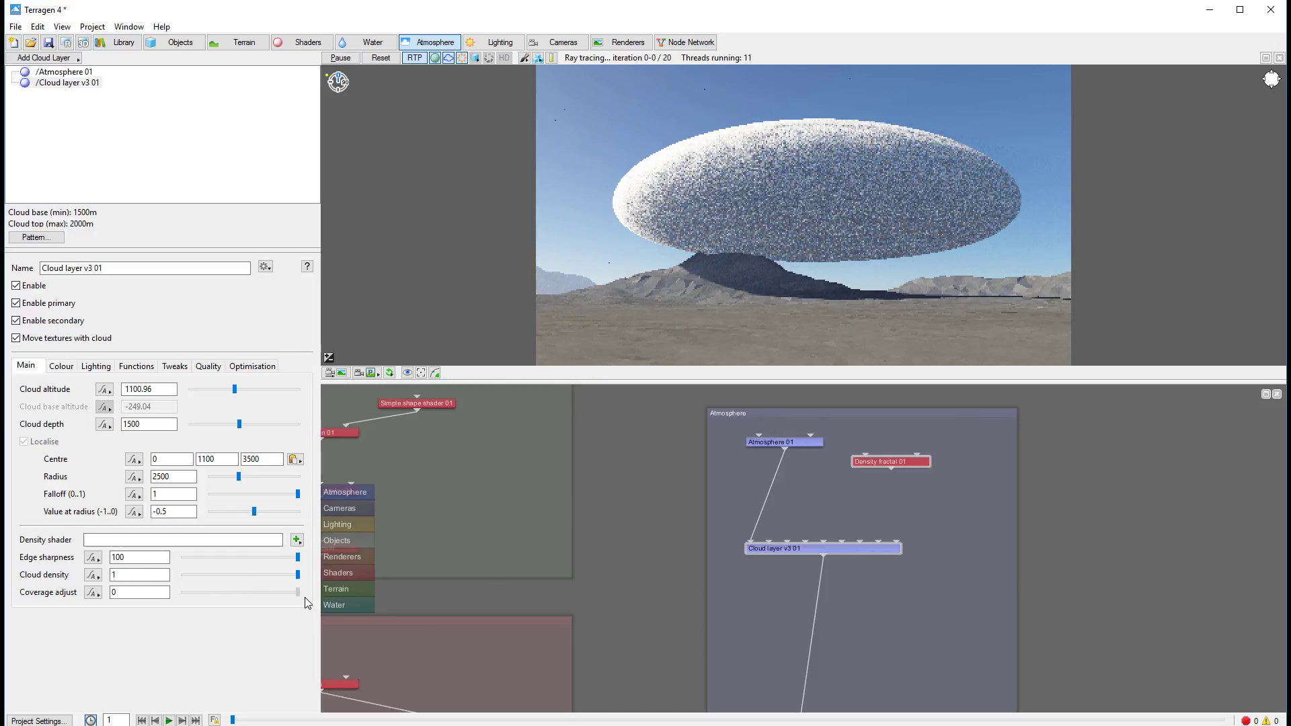
left_click_drag(298, 593, 349, 592)
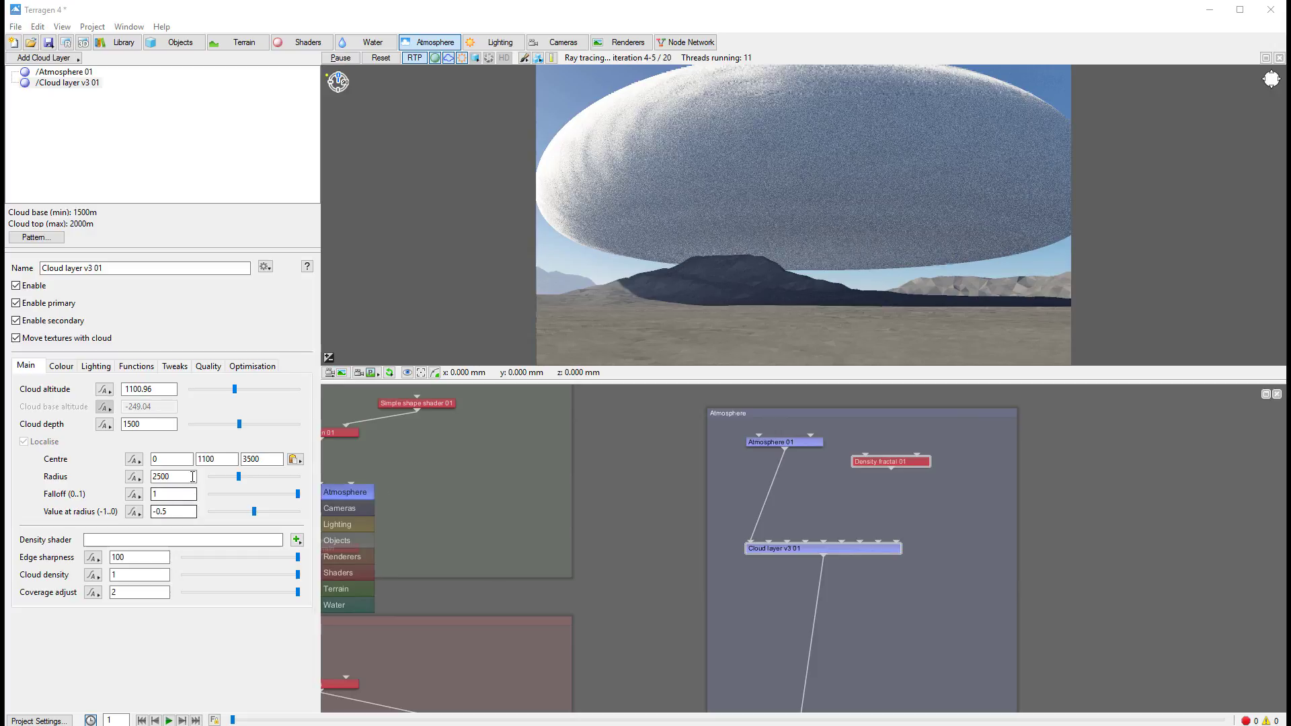
- Set the cloud colour to teal (0.2428) using the colour picker
left_click(58, 367)
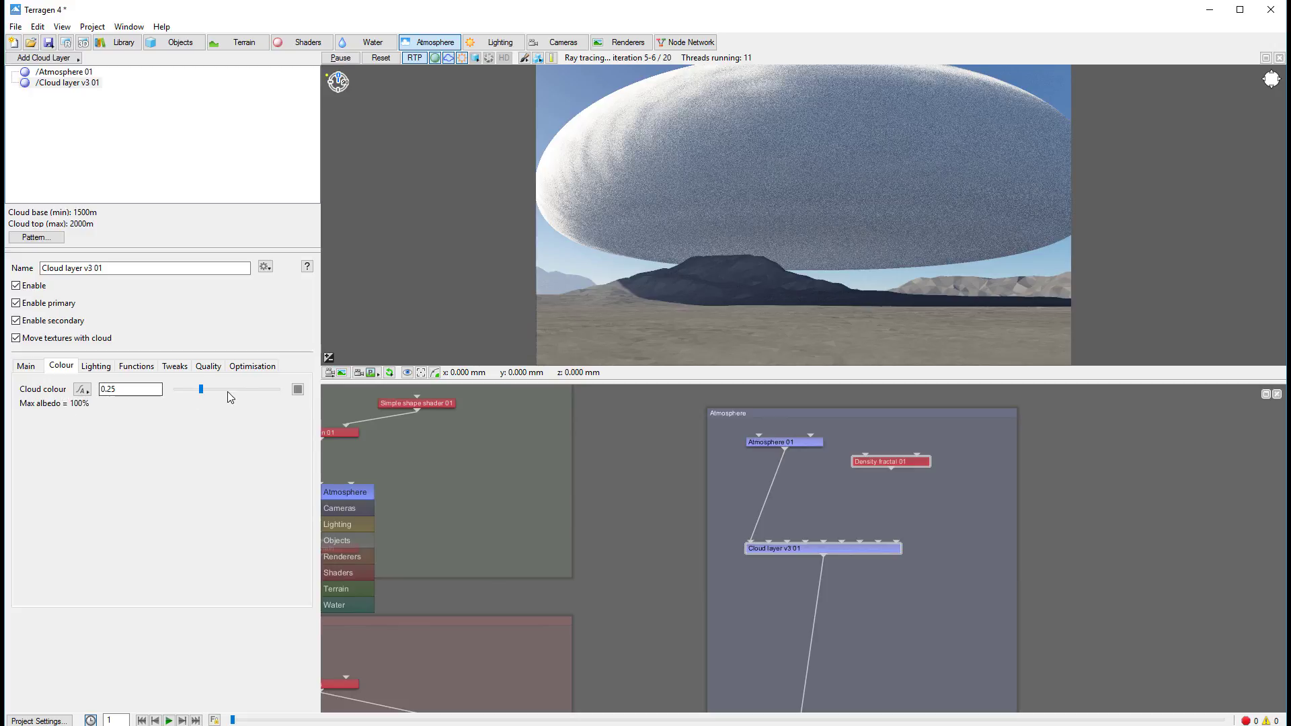
left_click(297, 389)
left_click(175, 301)
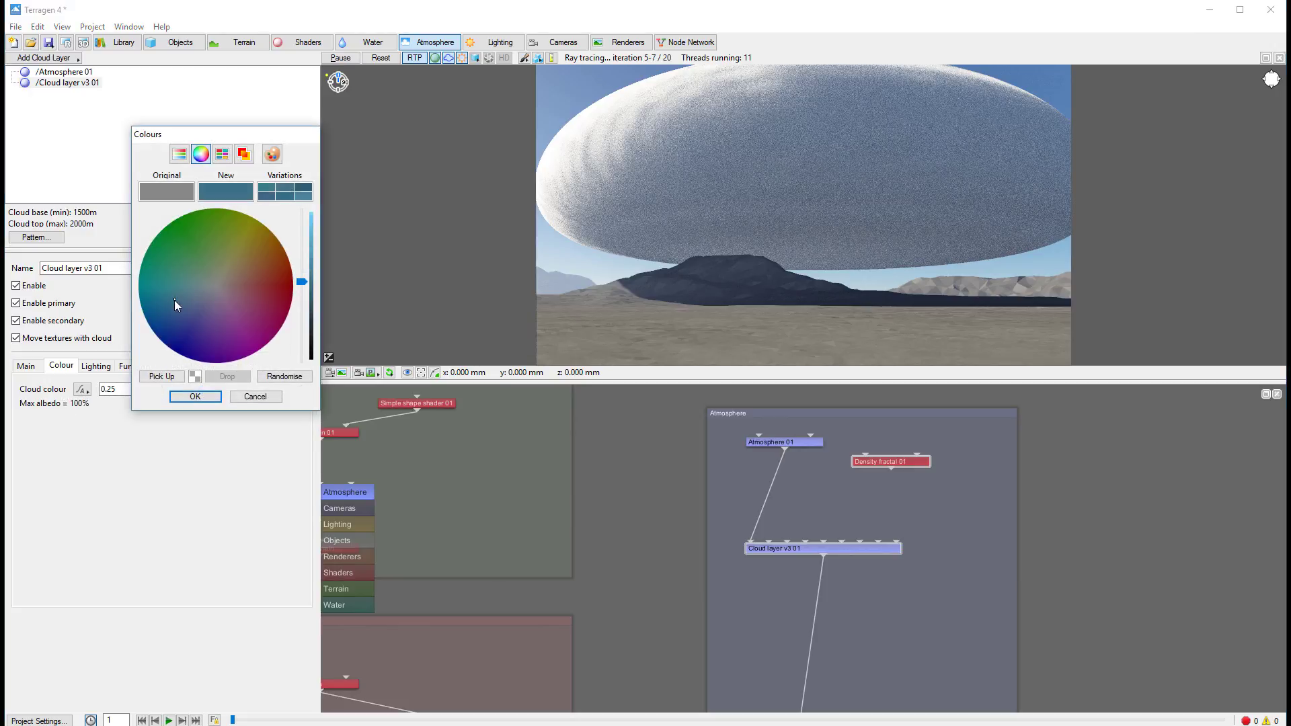
left_click(193, 397)
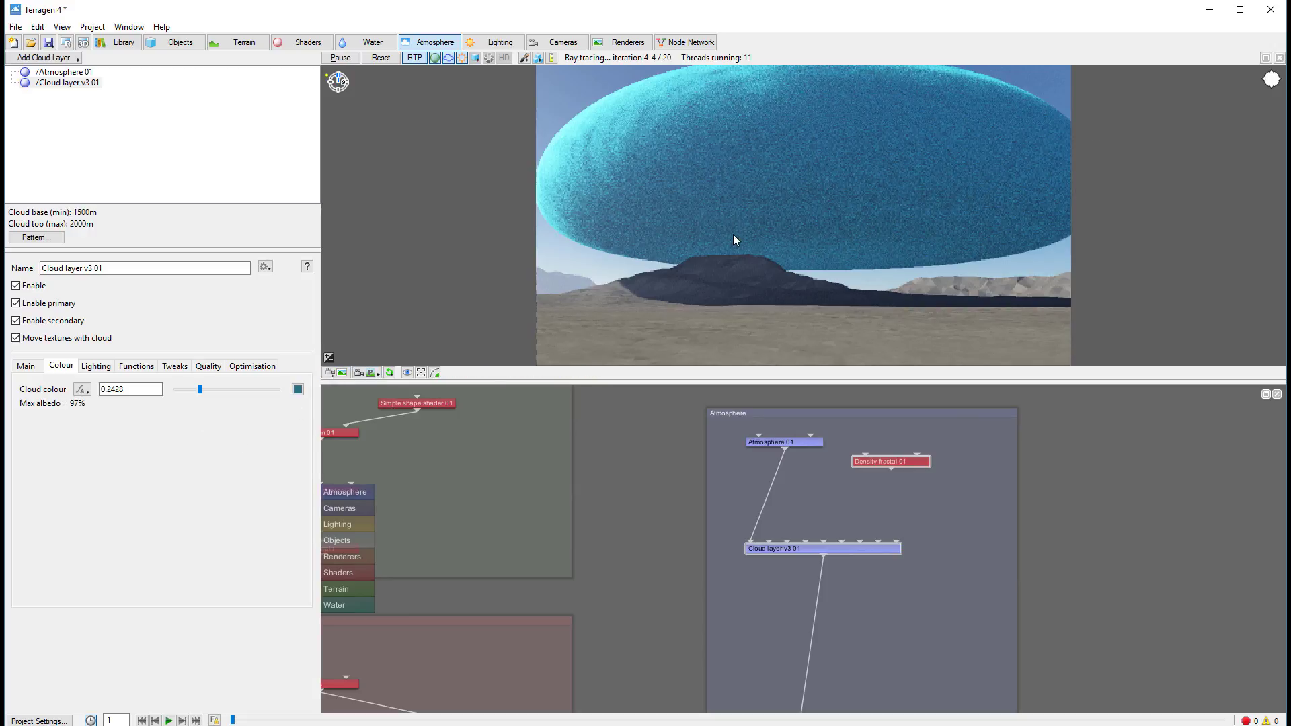
- Check the cloud's Lighting settings, then return to the Colour settings
left_click(100, 366)
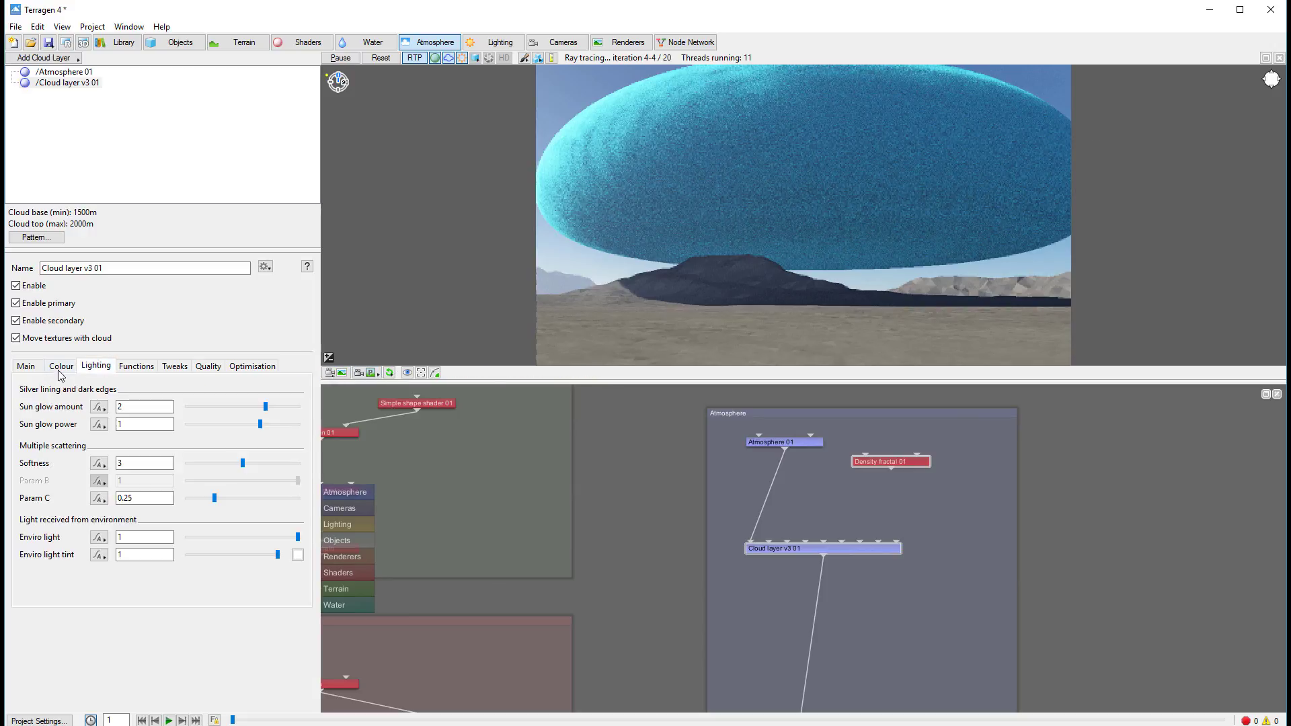
left_click(60, 369)
left_click(96, 367)
left_click(59, 366)
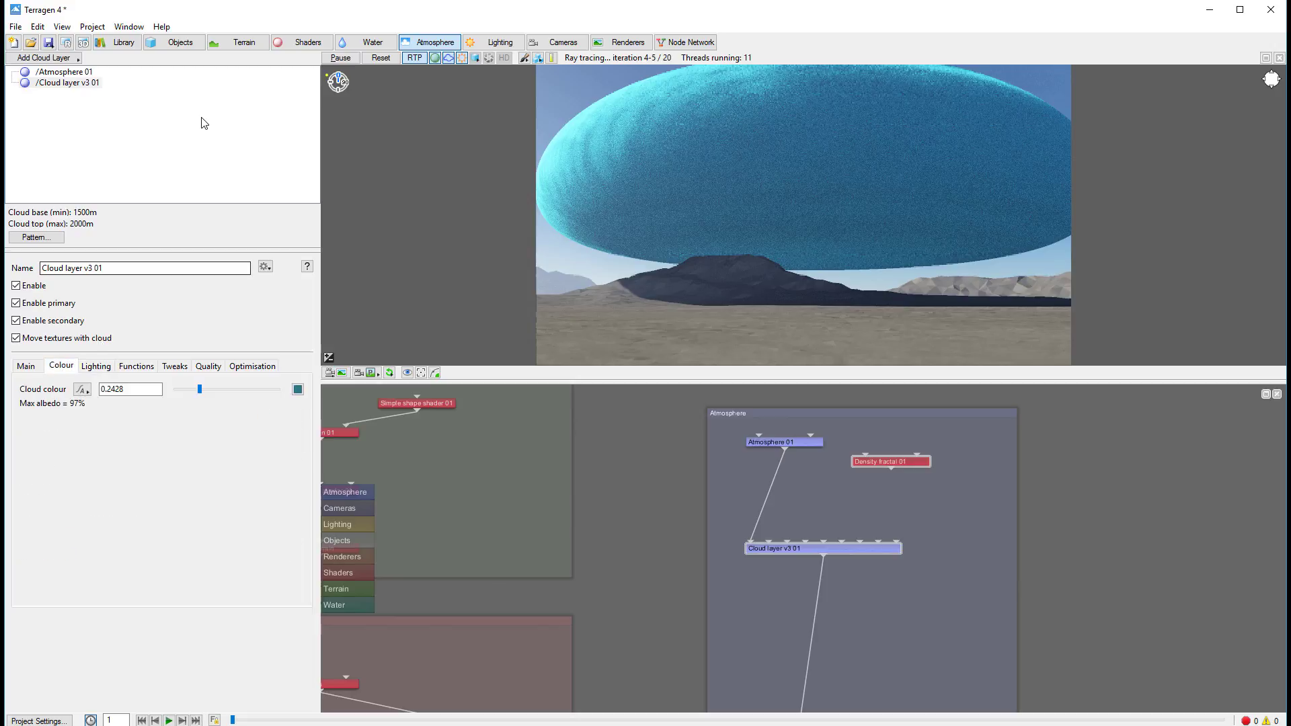
- Add the Global: Dense cloud layer preset and view its colour settings
left_click(75, 58)
left_click(175, 61)
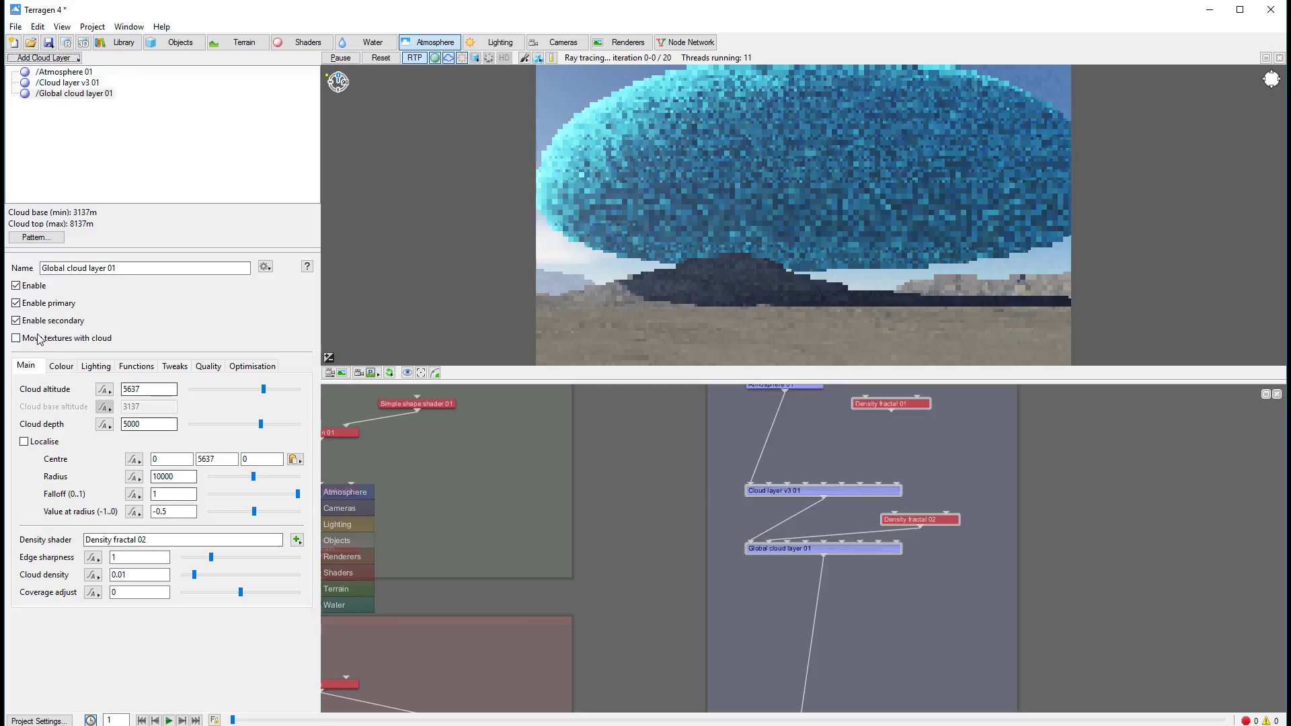
left_click(60, 367)
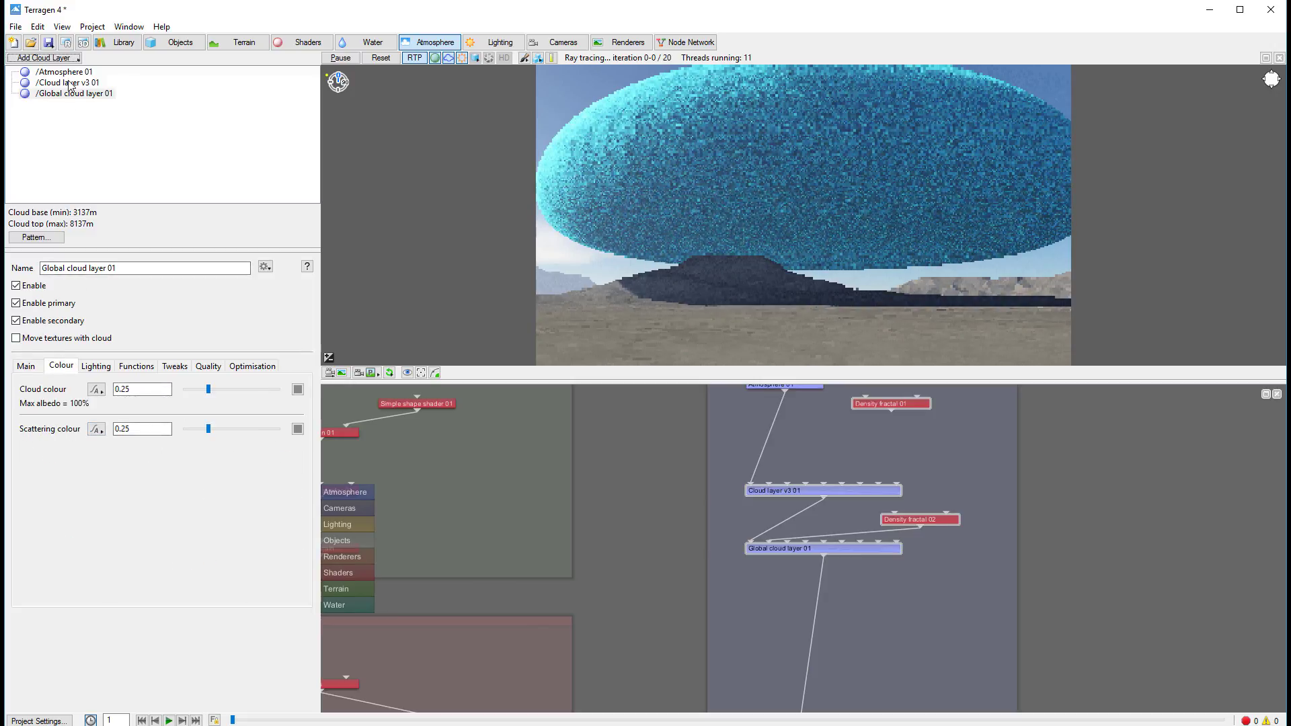
- Compare the lighting settings of Cloud layer v3 01 and Global cloud layer 01
left_click(94, 171)
key("Up")
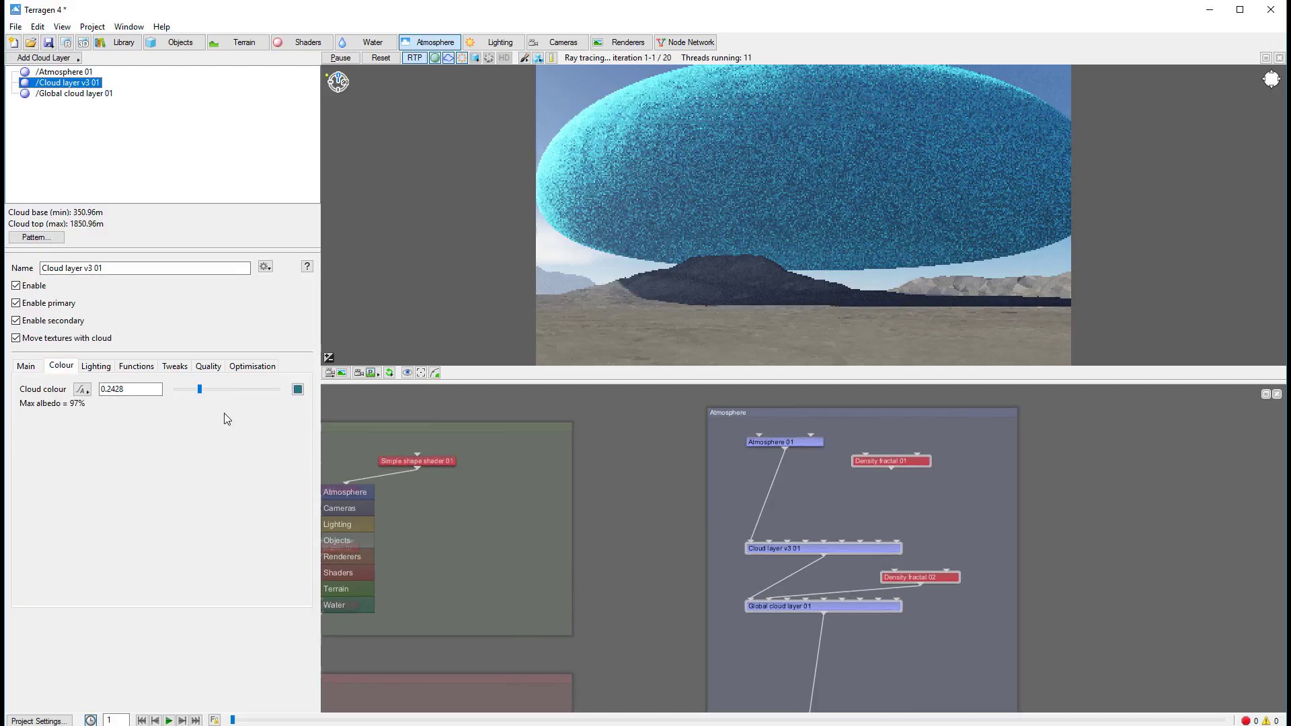
left_click(95, 366)
left_click(72, 94)
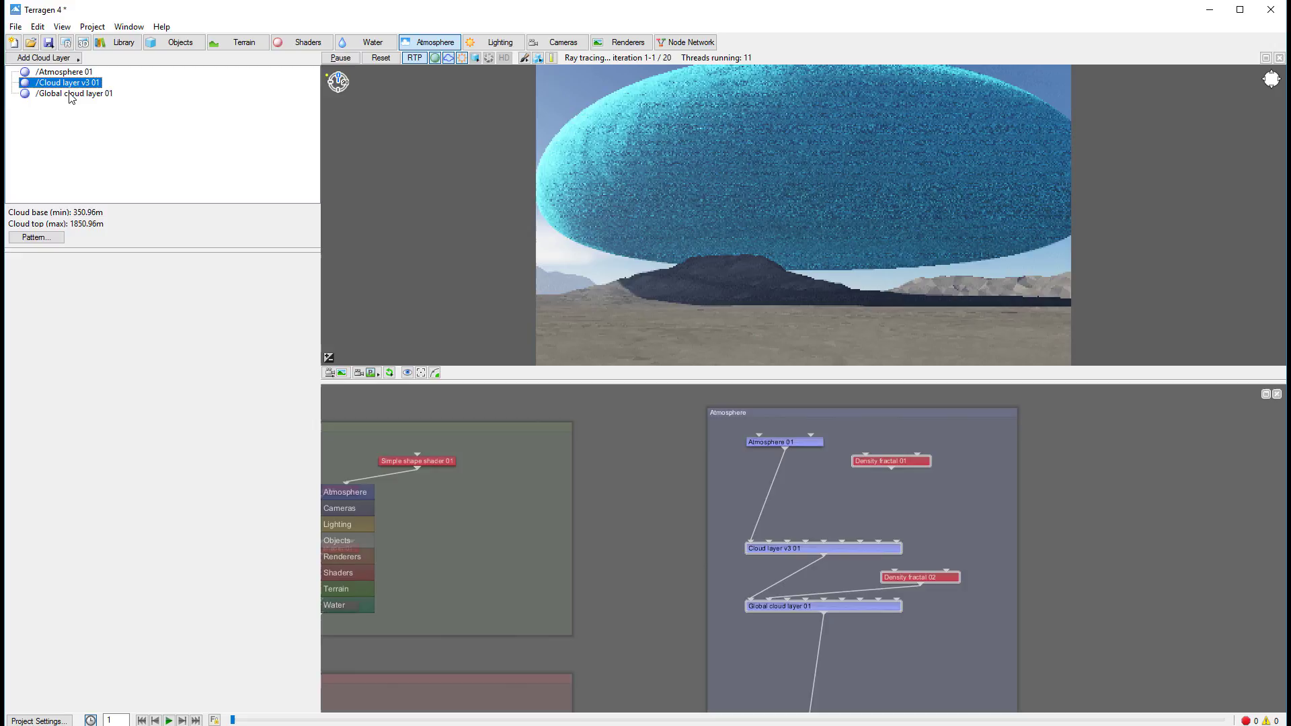
left_click(93, 367)
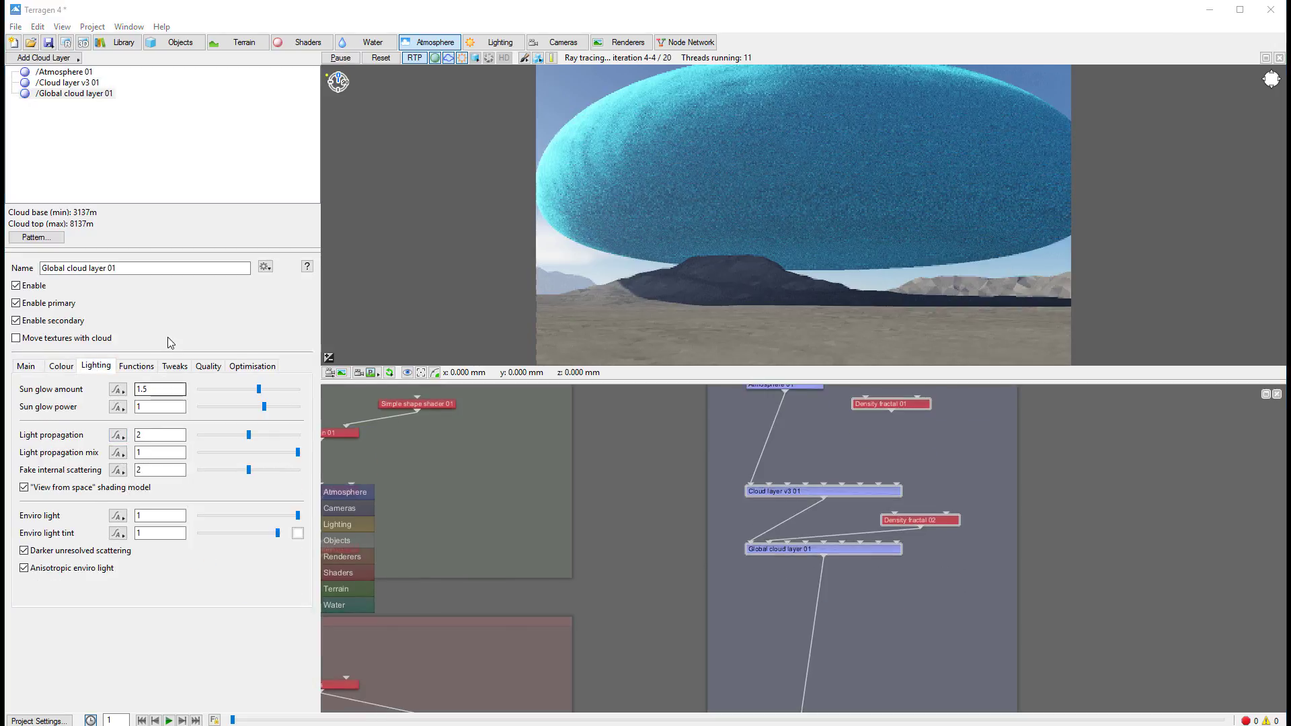
left_click(77, 83)
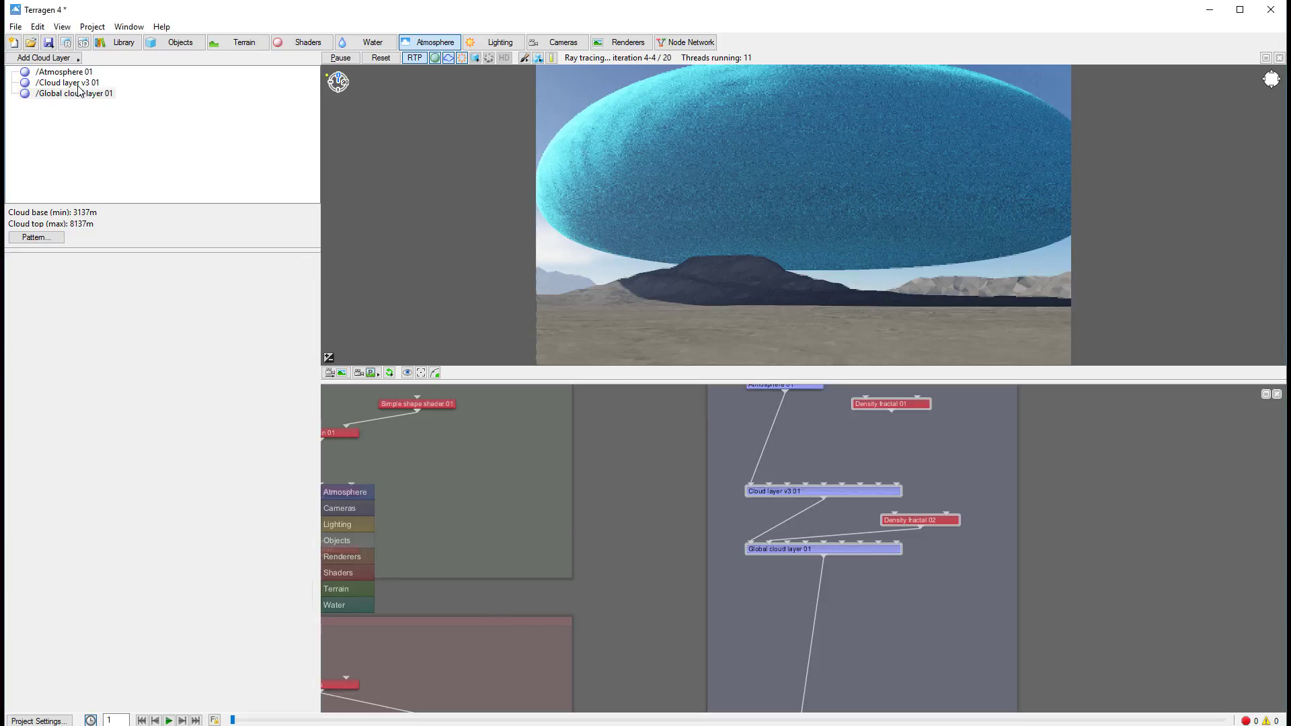
left_click(95, 366)
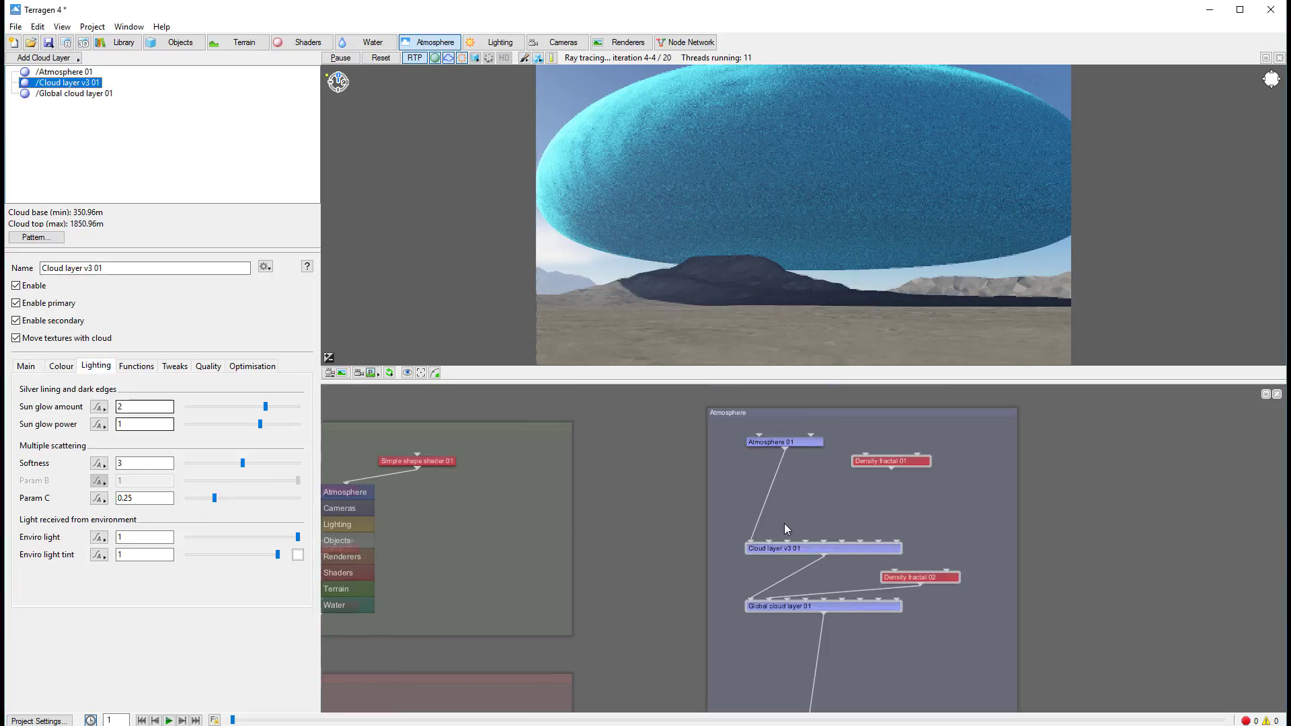
- Open Global cloud layer 01 in a floating window and view its lighting: sun glow 1.5, propagation 2, scattering 2
double_click(802, 607)
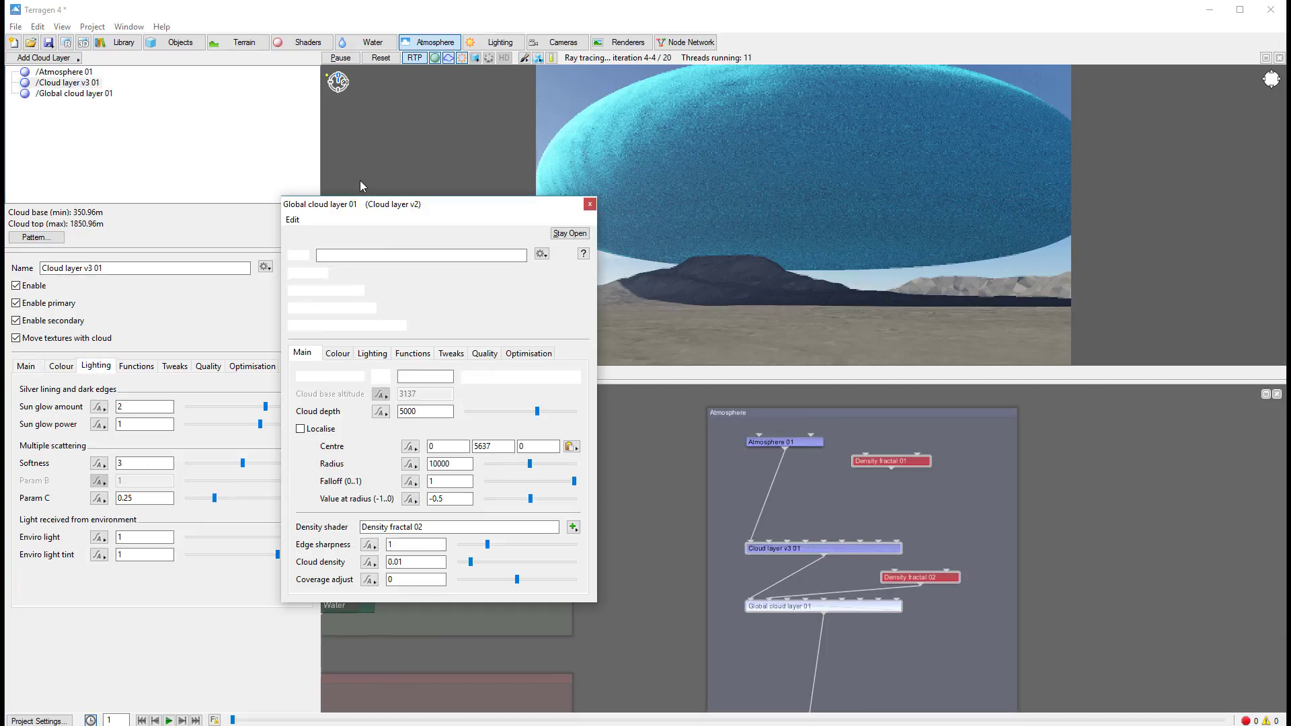
left_click_drag(414, 213, 489, 217)
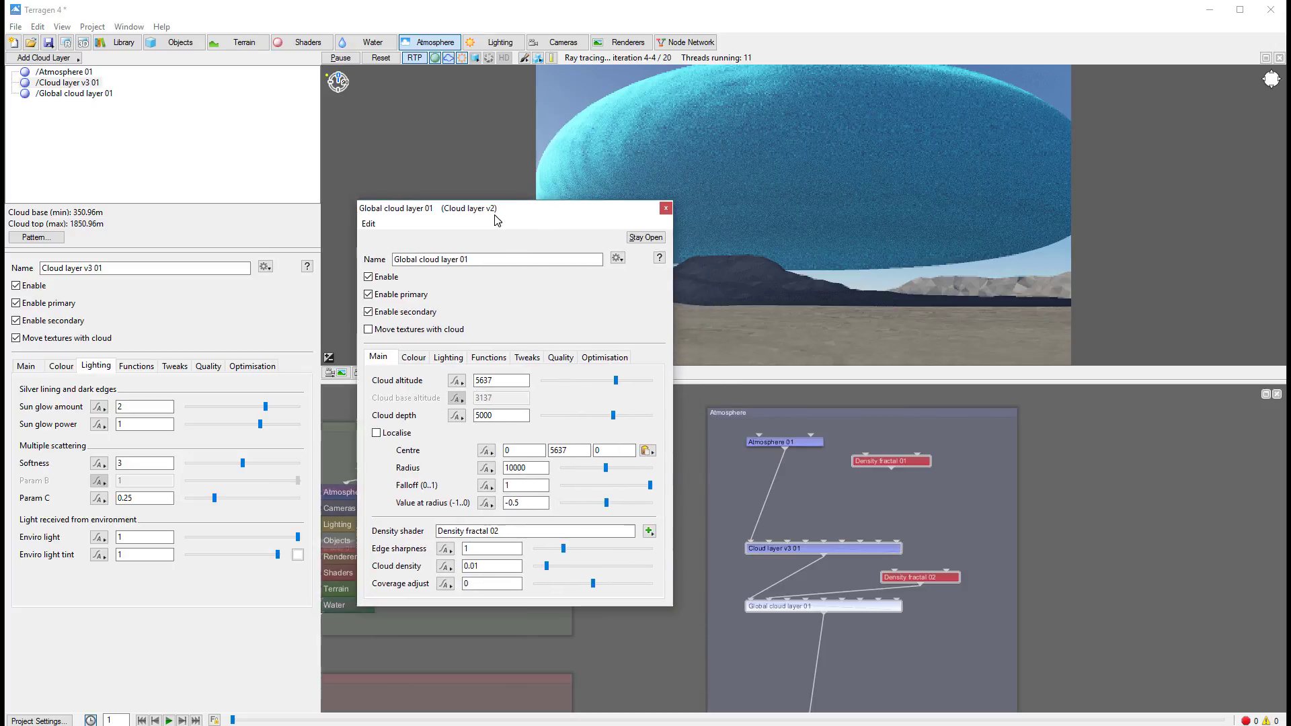
left_click(448, 357)
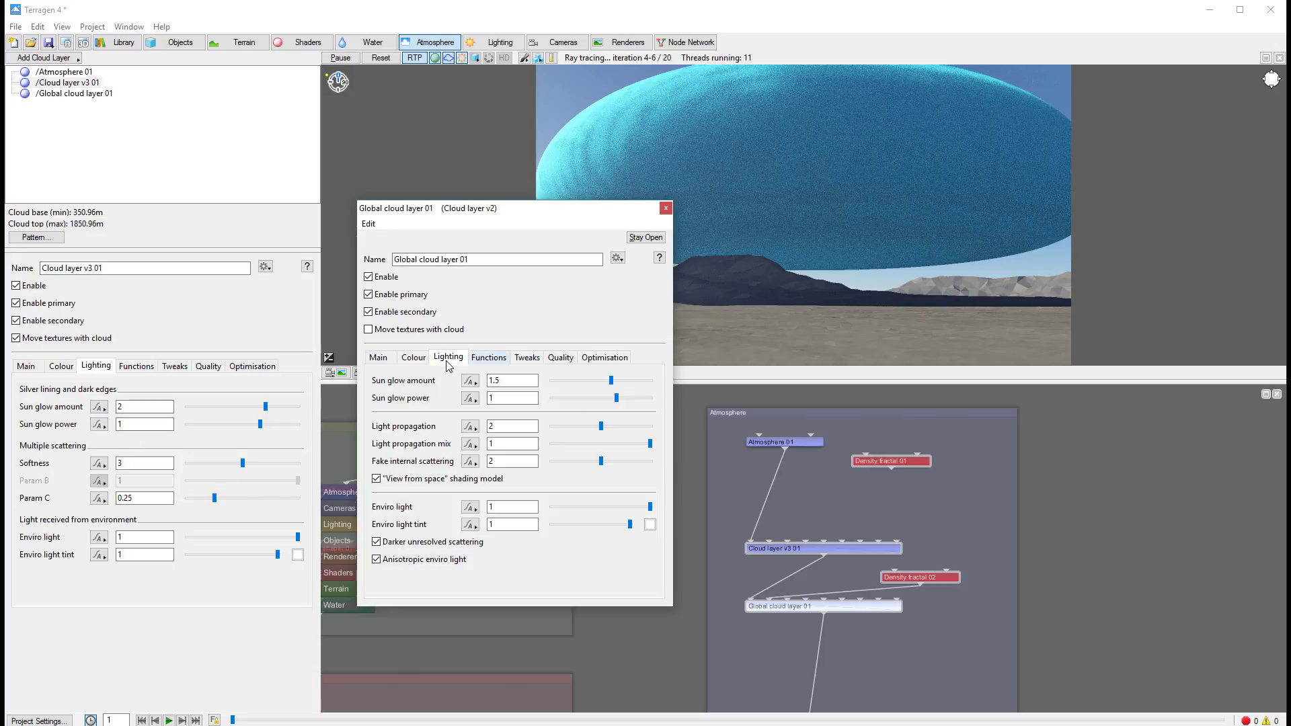
left_click(413, 357)
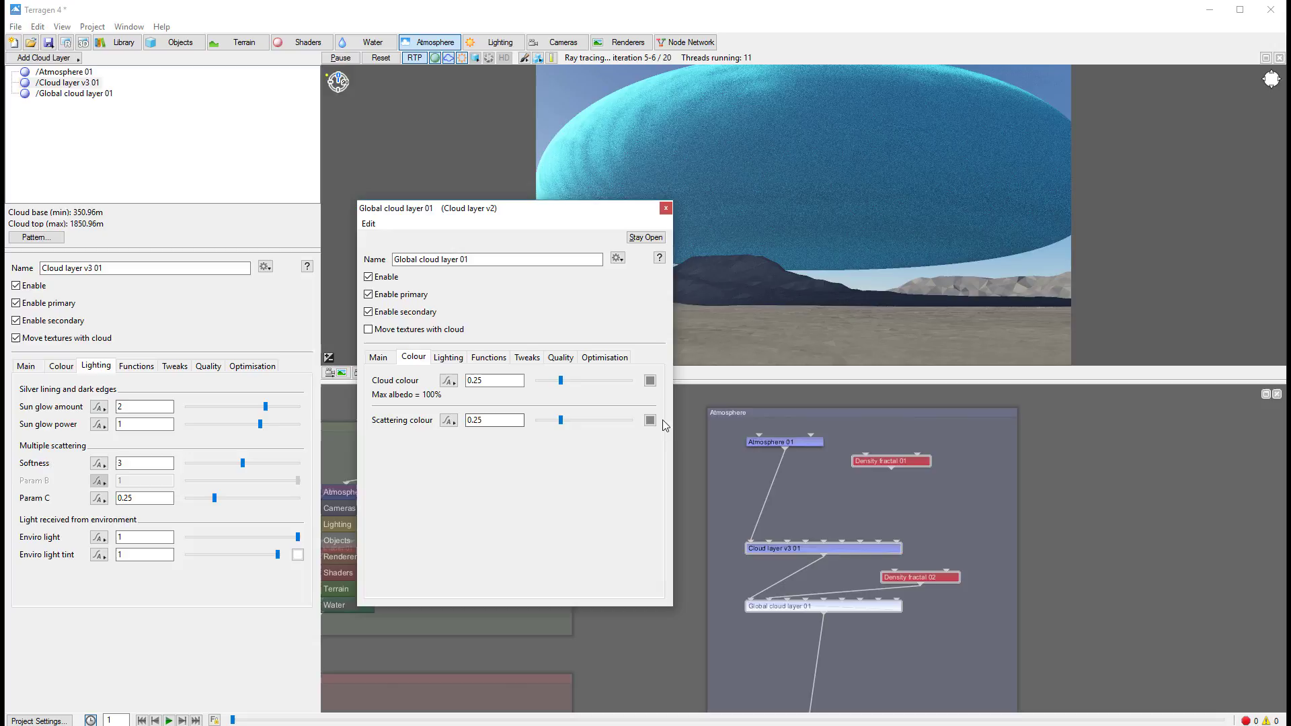
left_click(447, 358)
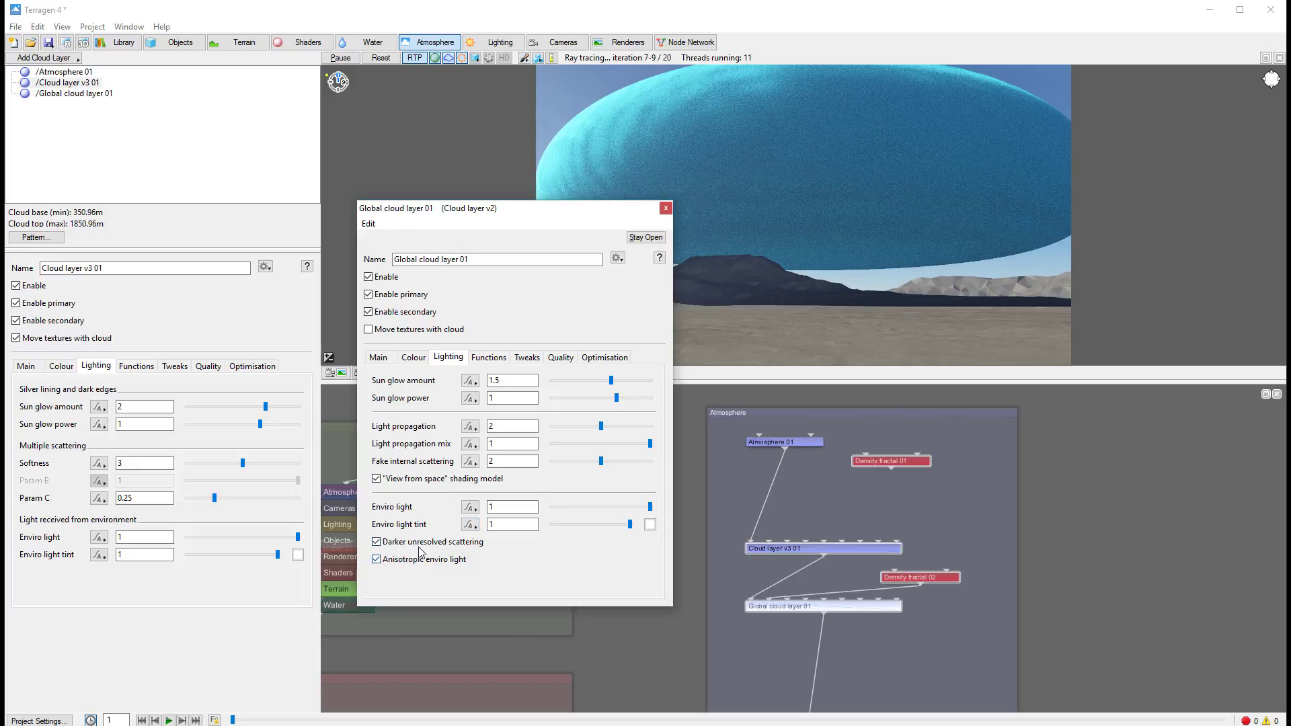
- Compare the Function, Tweak and Quality settings of Cloud layer v3 01 and Global cloud layer 01
left_click(136, 366)
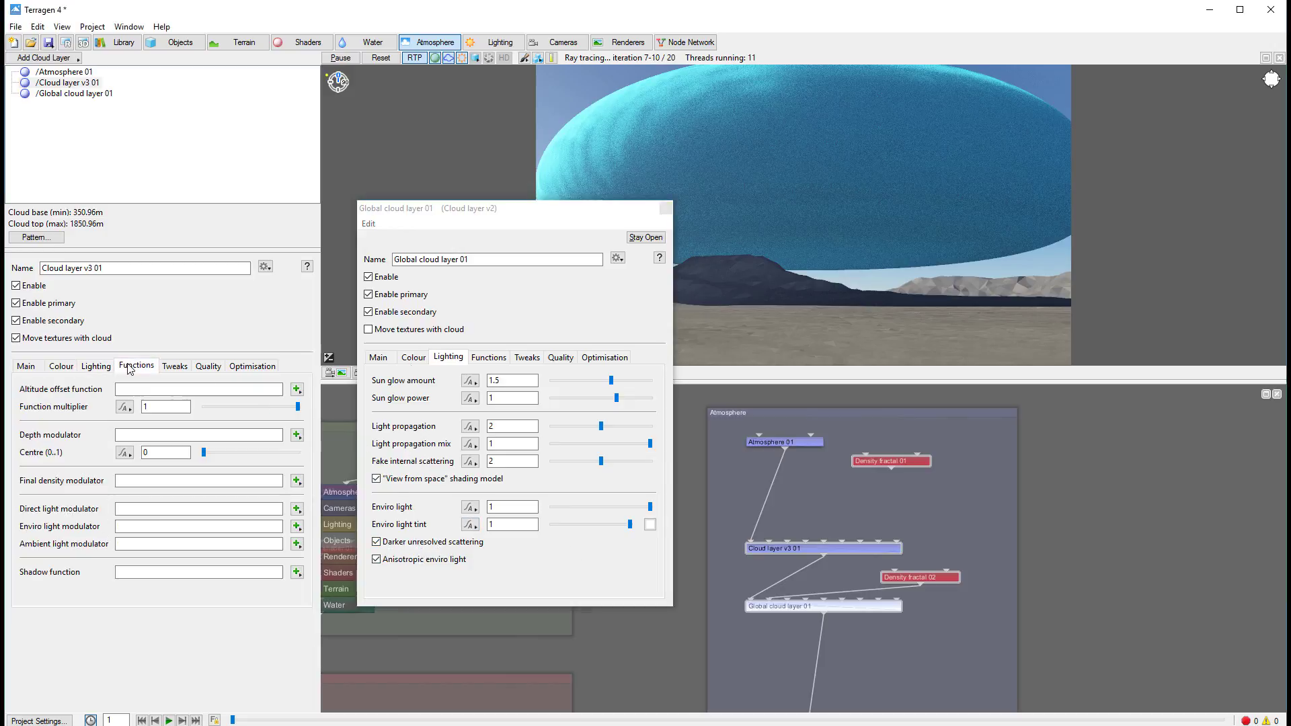
left_click(488, 357)
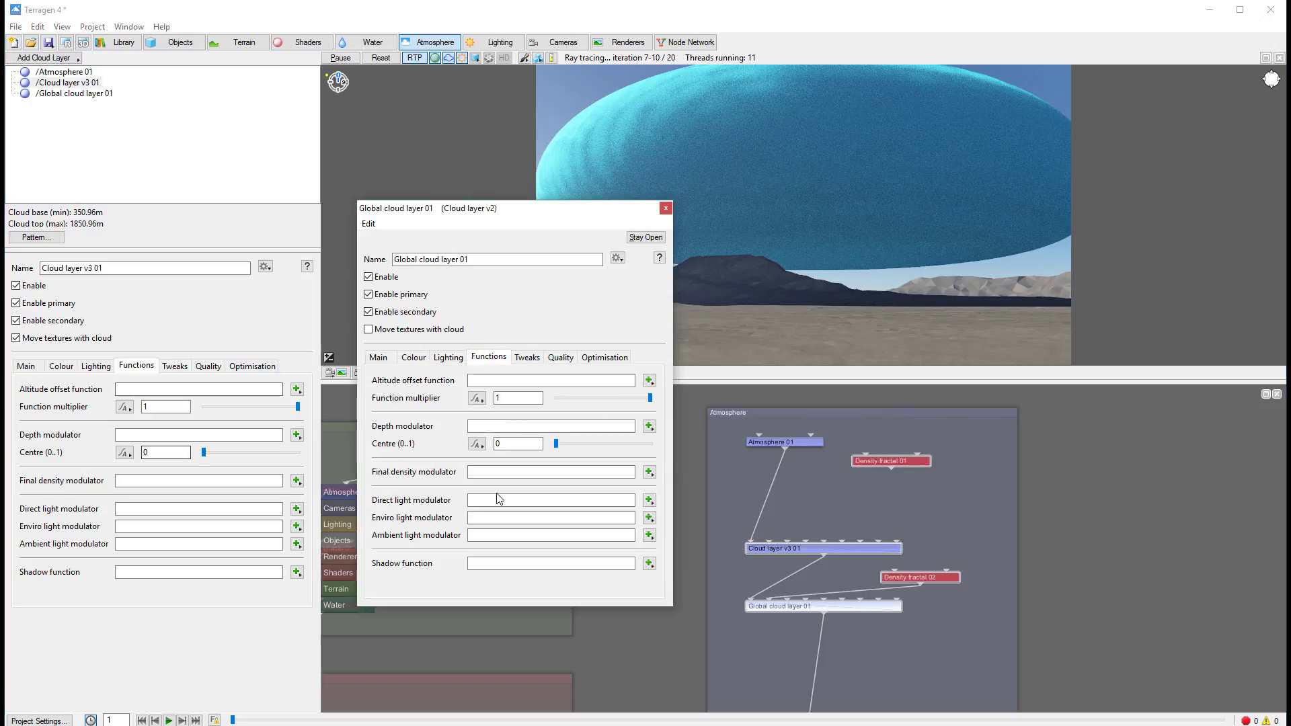
left_click(174, 366)
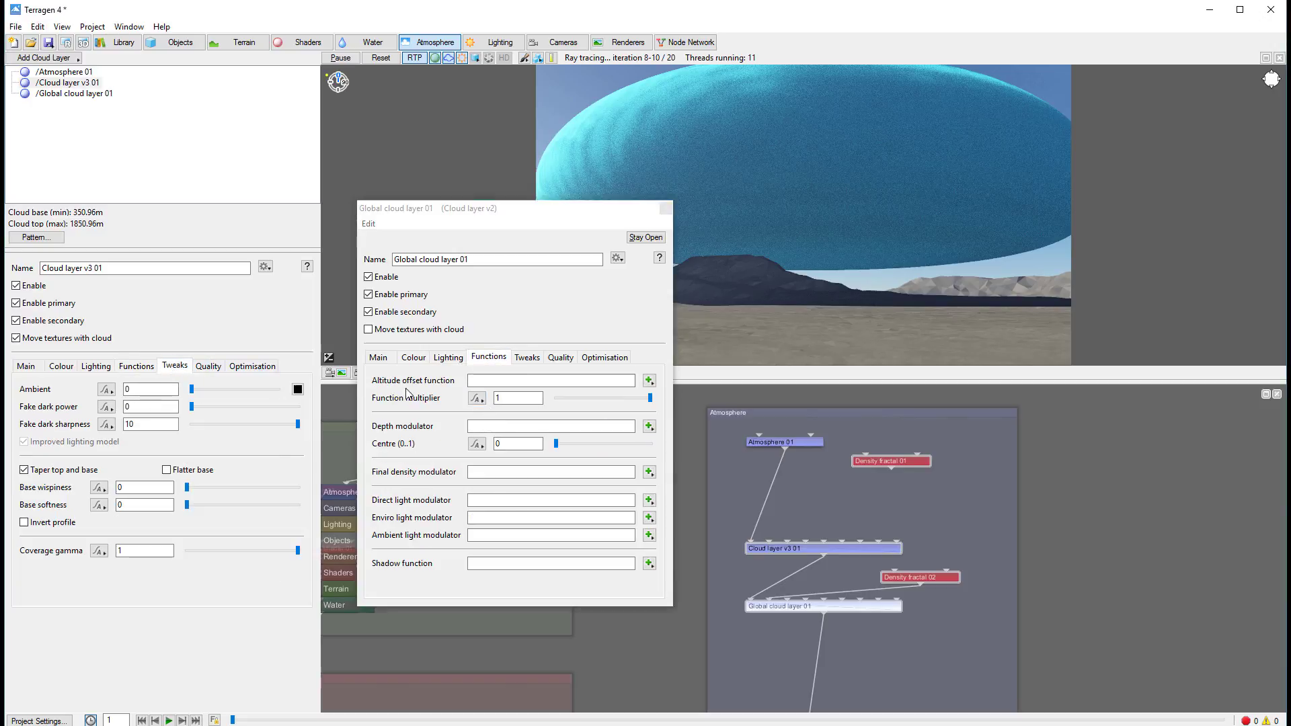
left_click(529, 357)
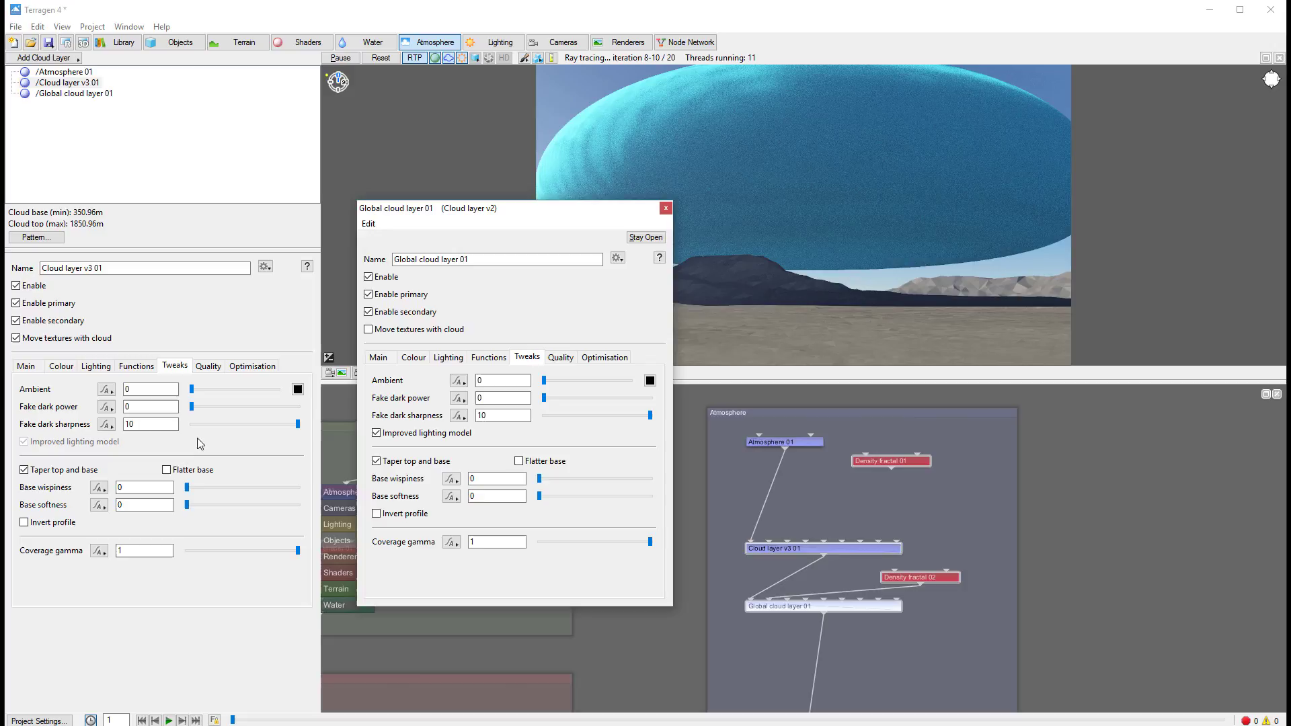
left_click(209, 366)
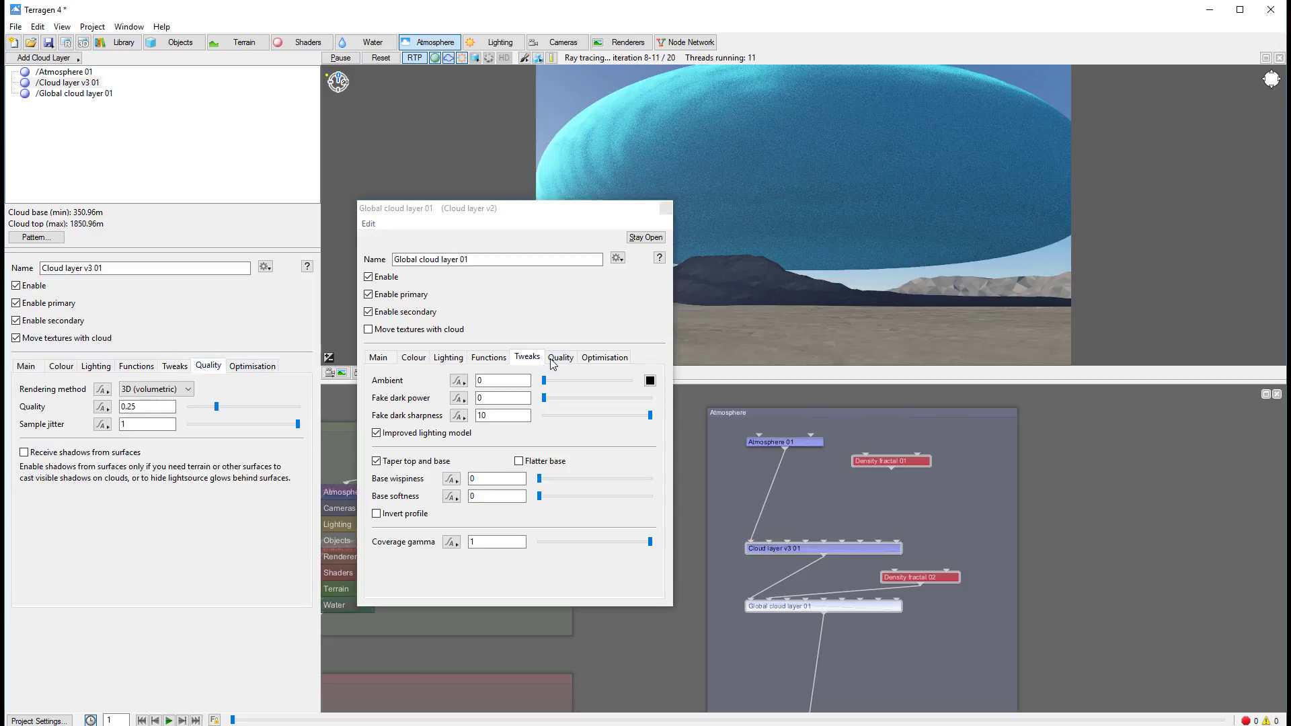
left_click(553, 361)
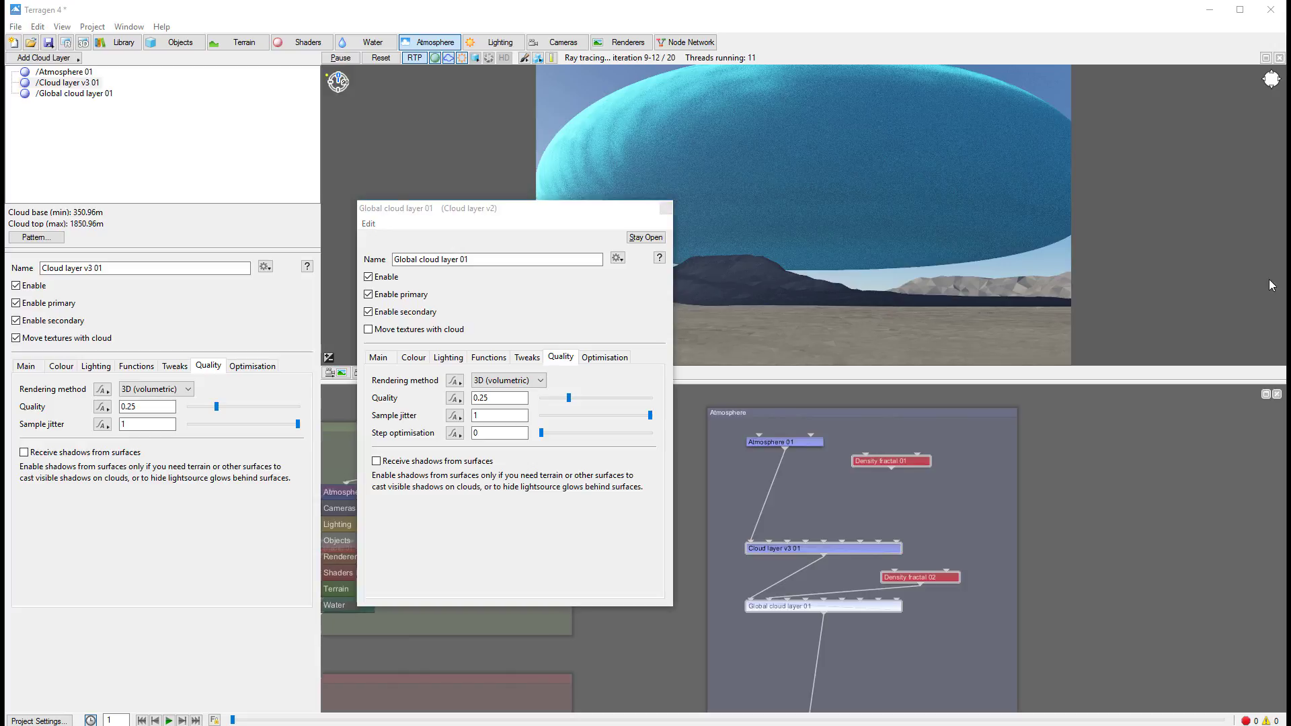
- Compare both layers' Optimisation settings, then return Cloud layer v3 01 to its Main settings
left_click(845, 394)
left_click(252, 367)
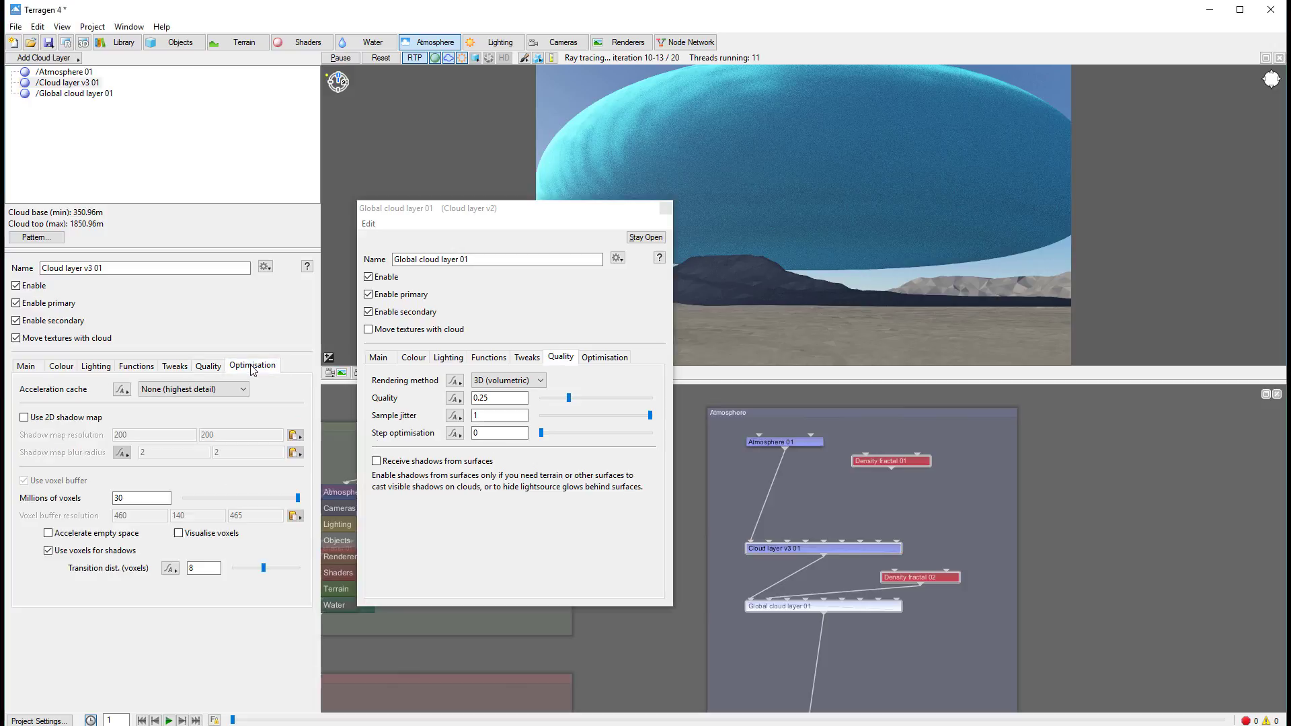
left_click(604, 357)
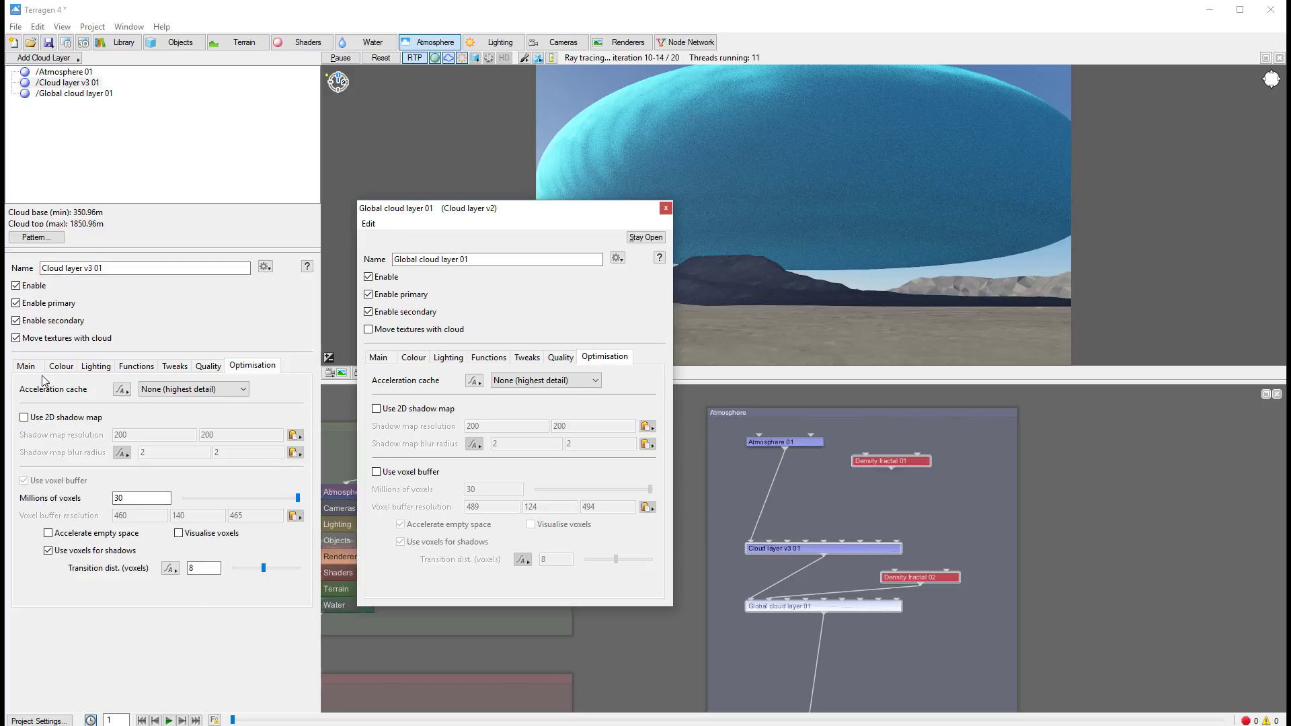
left_click(20, 367)
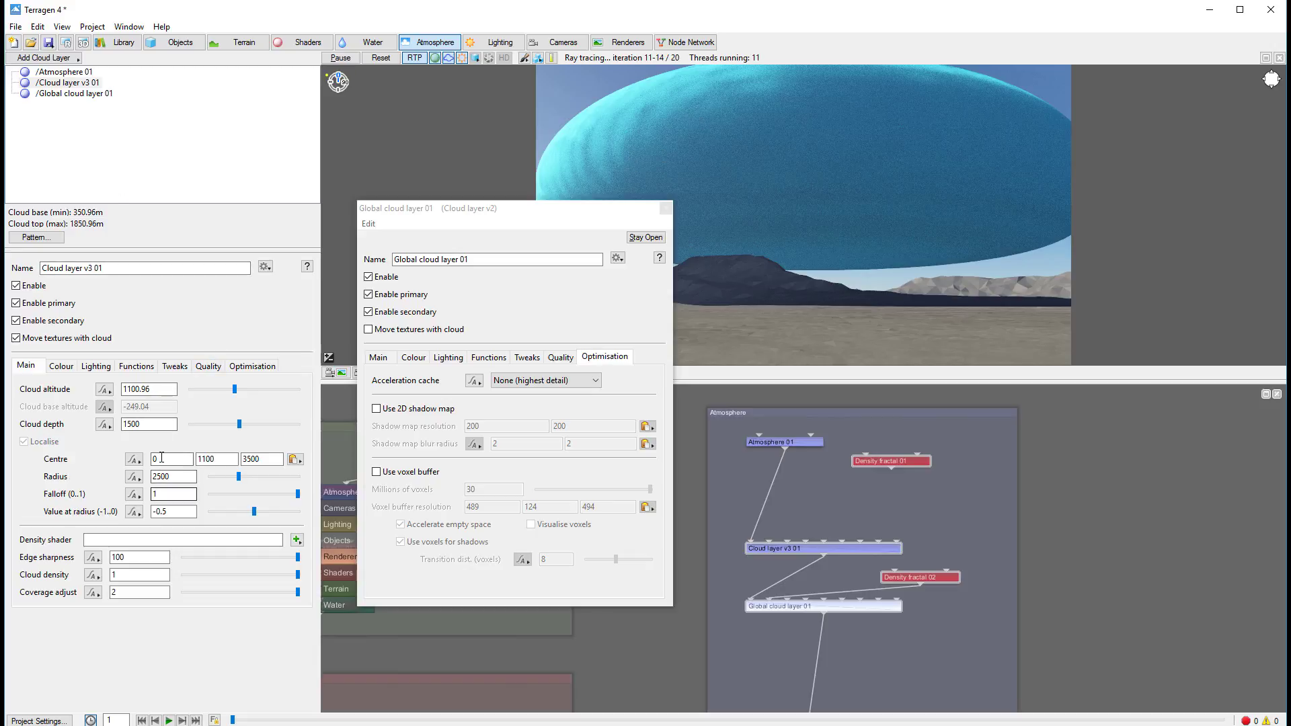
- Close the floating window and delete the Global cloud layer 01 and Density fractal 02 nodes
left_click(667, 210)
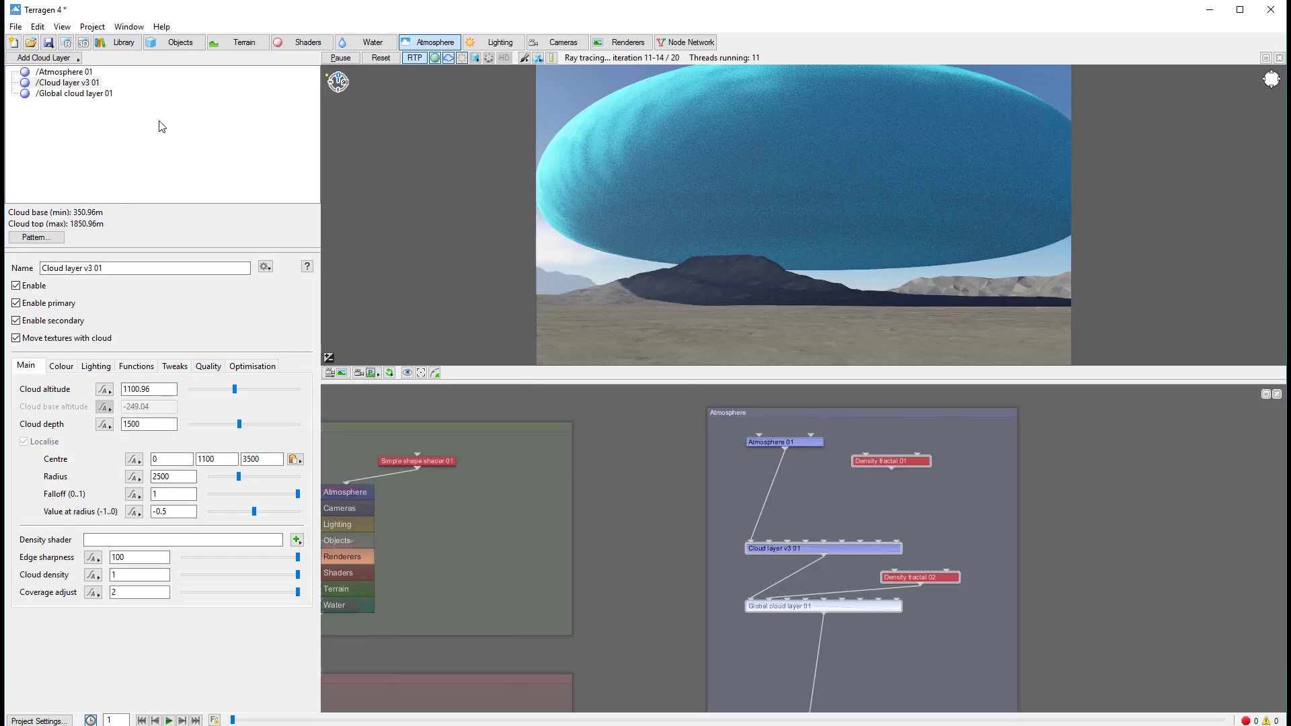
left_click(88, 94)
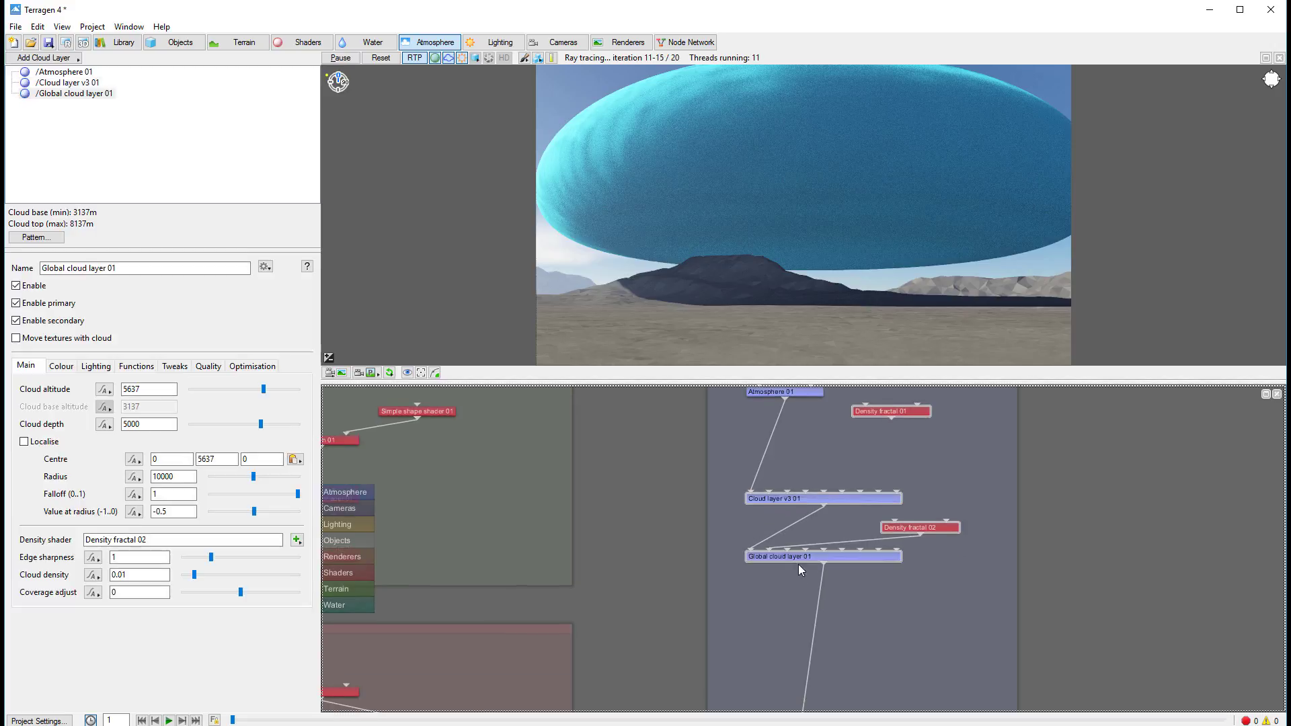
key("Delete")
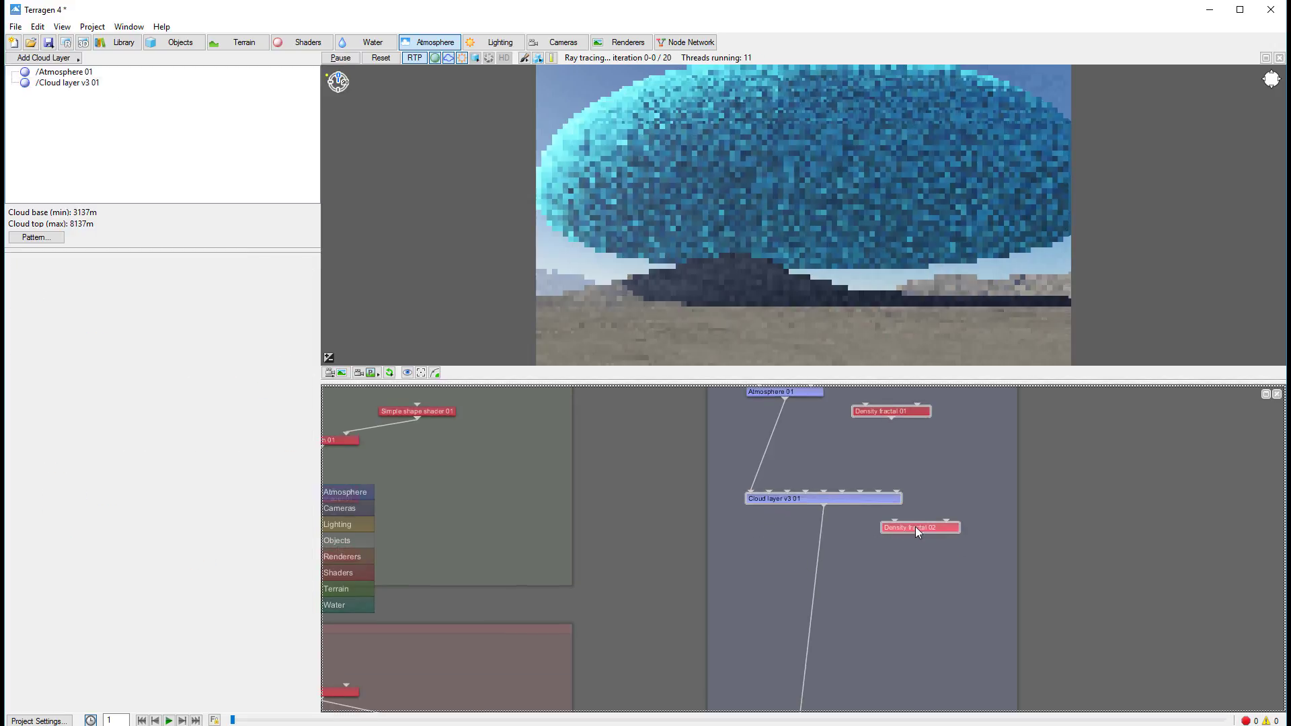
left_click(914, 527)
key("Delete")
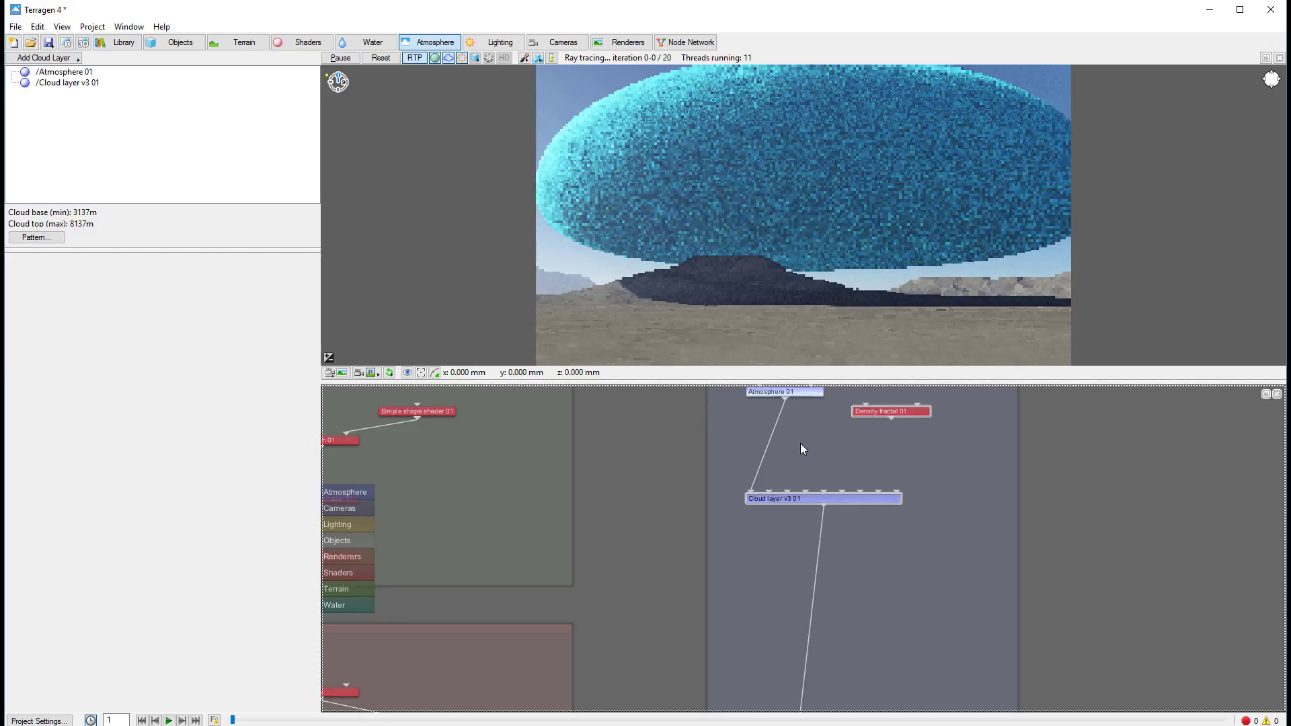
left_click_drag(832, 500, 872, 519)
- Change Cloud layer v3 01's cloud colour from teal to a bright neutral 0.687 (albedo 274%)
left_click(59, 83)
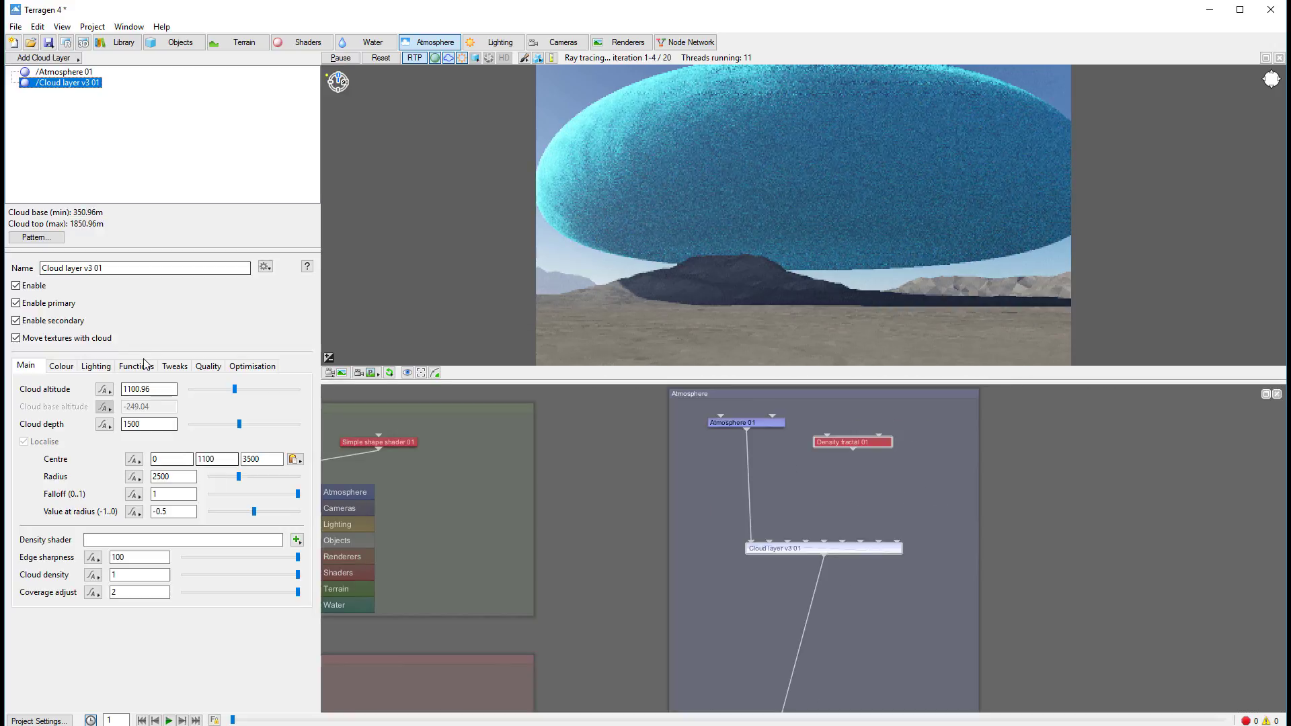
left_click(61, 366)
left_click(298, 389)
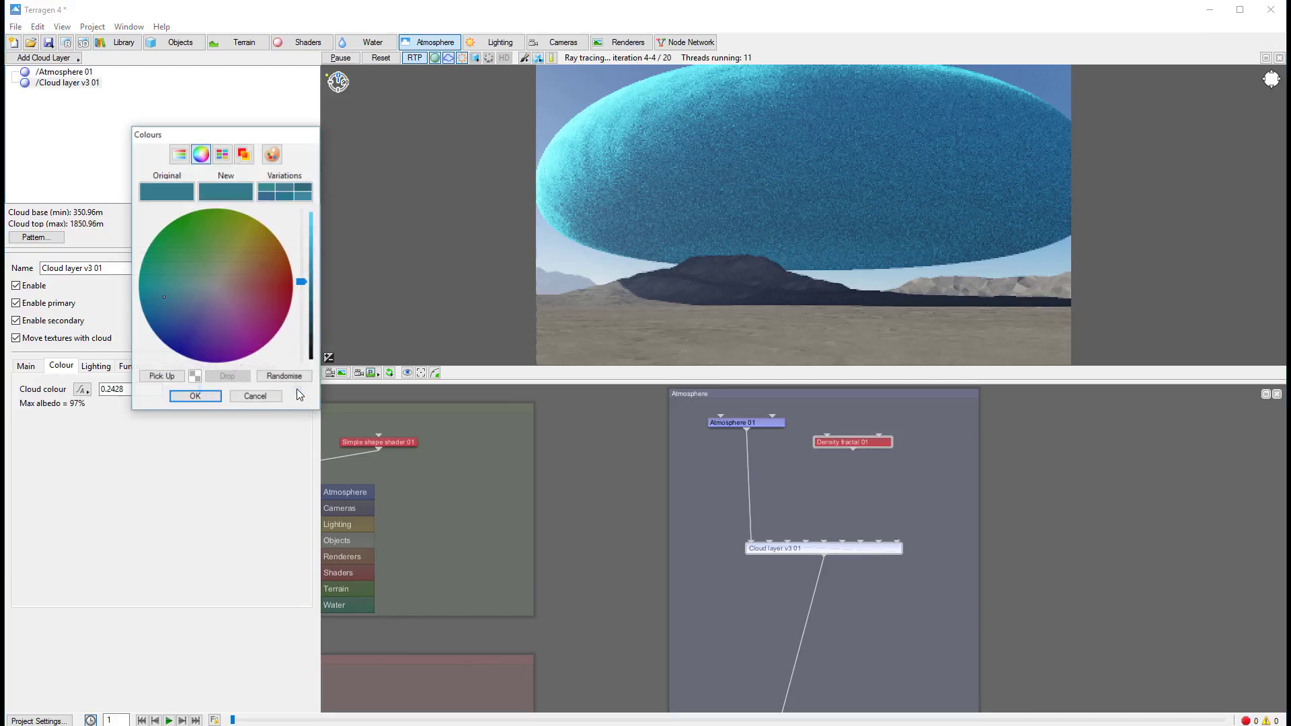
left_click(212, 287)
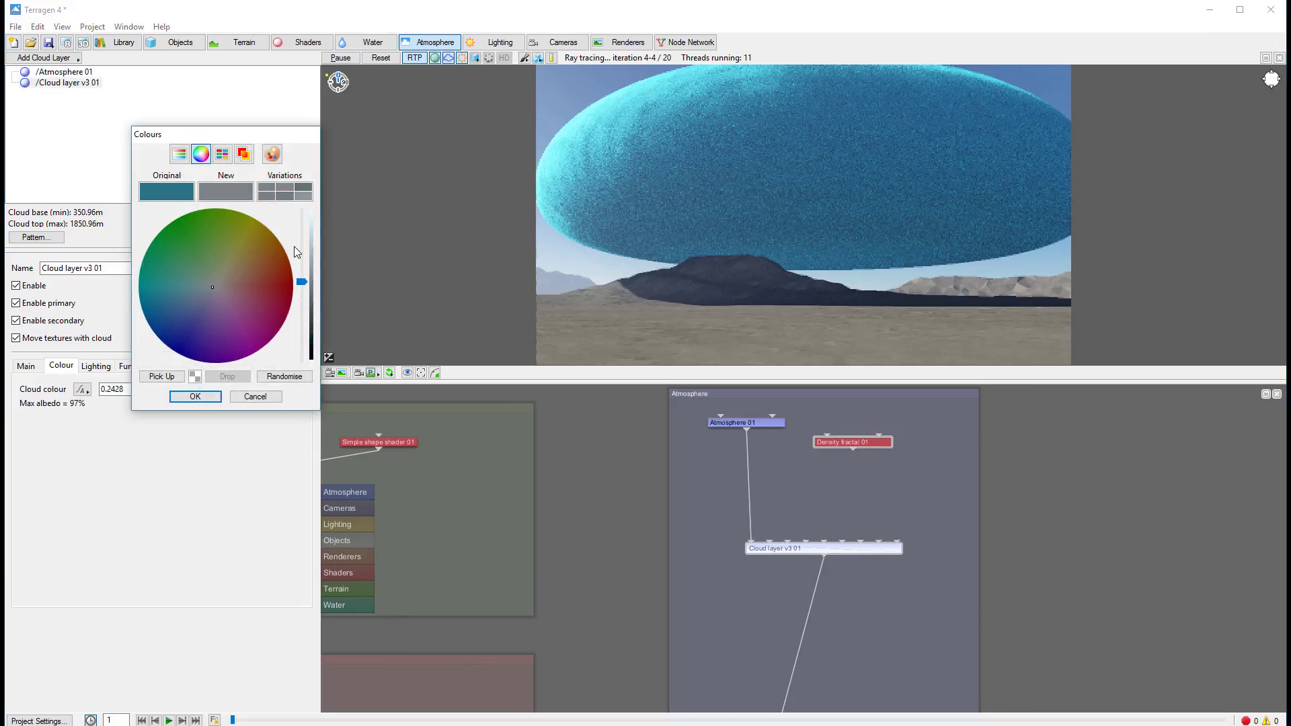
left_click_drag(301, 246, 304, 236)
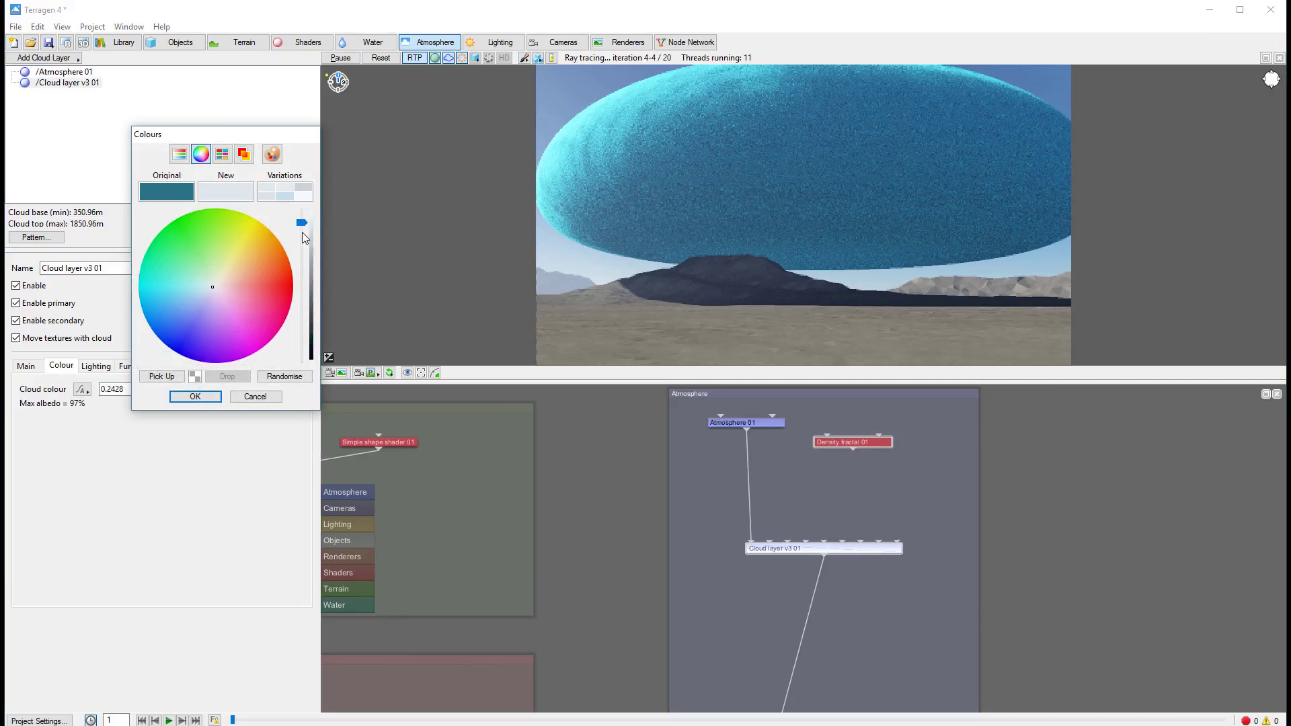
left_click(302, 234)
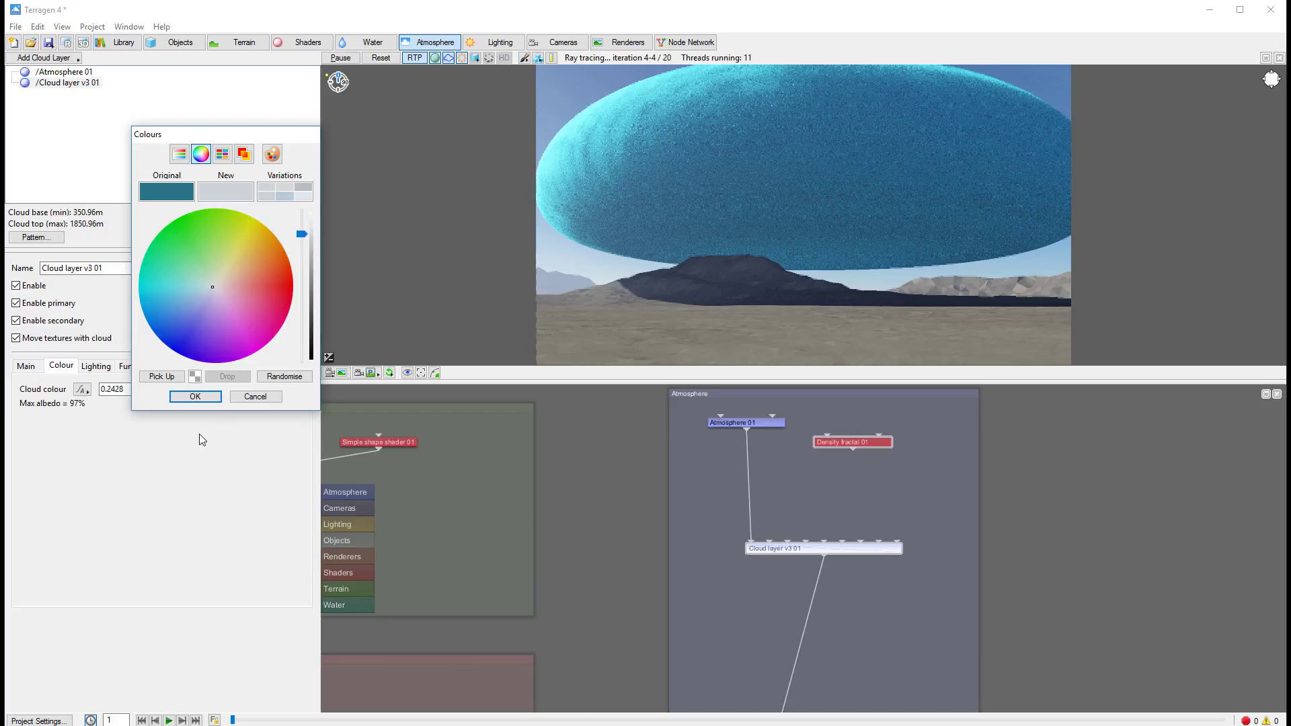
left_click(195, 396)
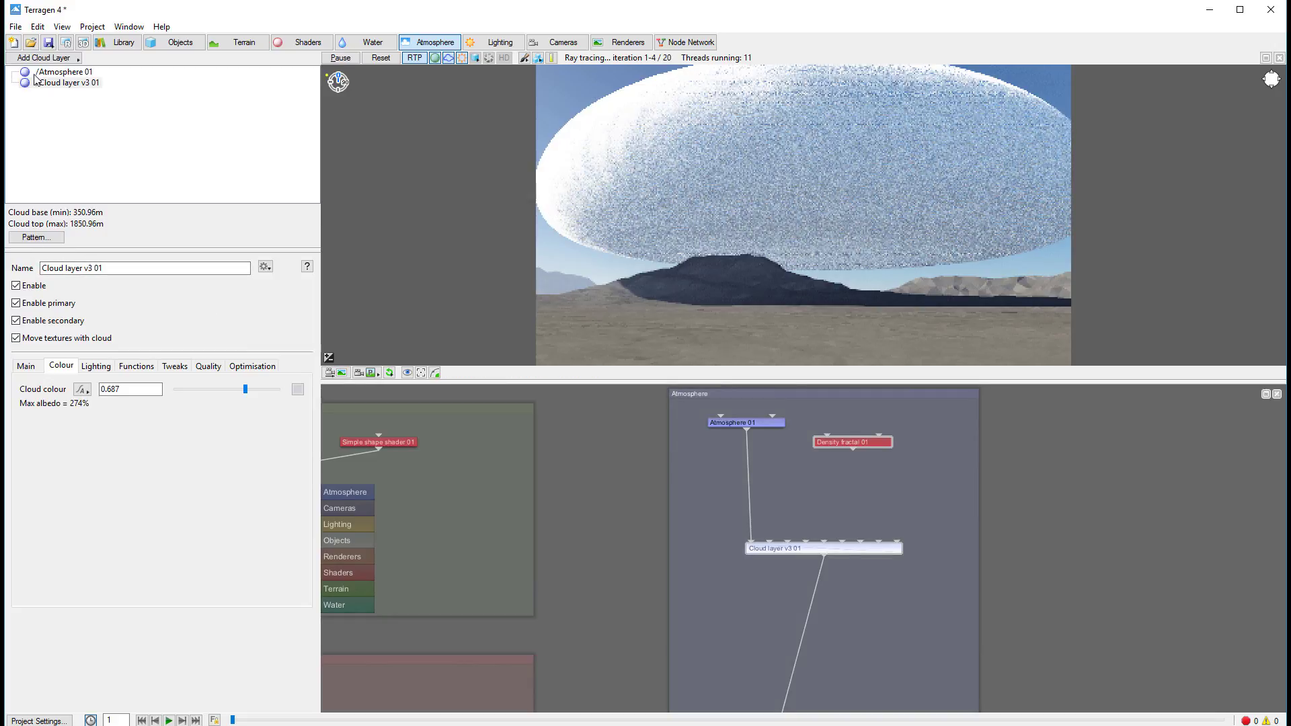
left_click(57, 72)
left_click(69, 82)
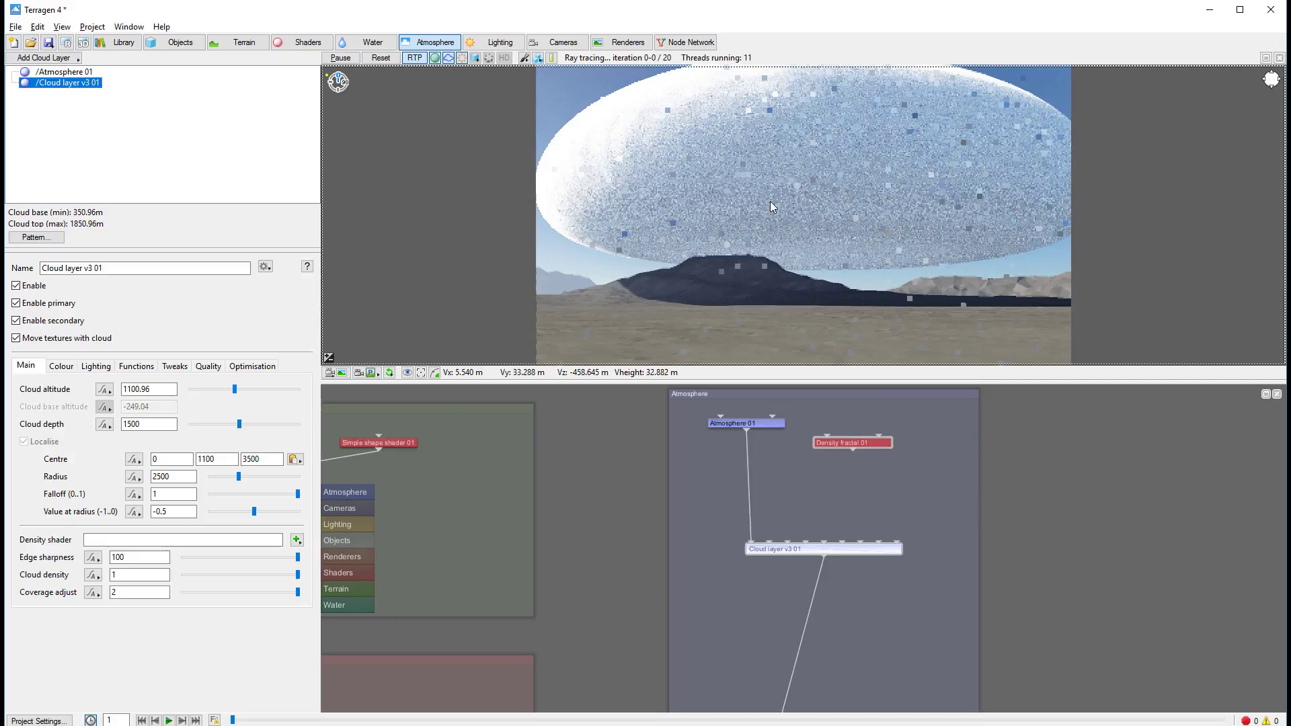
scroll(773, 195, "up", 3)
- Link Density fractal 01's output into Cloud layer v3 01's Density shader input
scroll(780, 214, "up", 3)
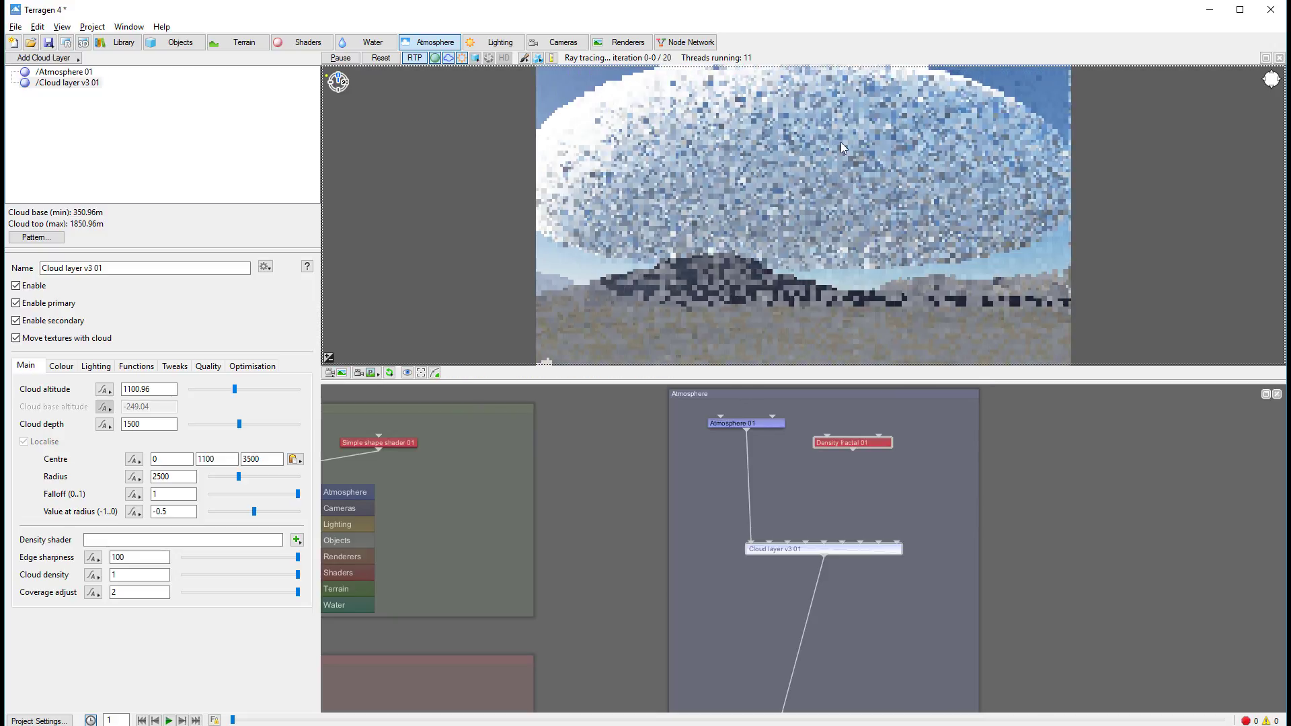
scroll(757, 204, "up", 3)
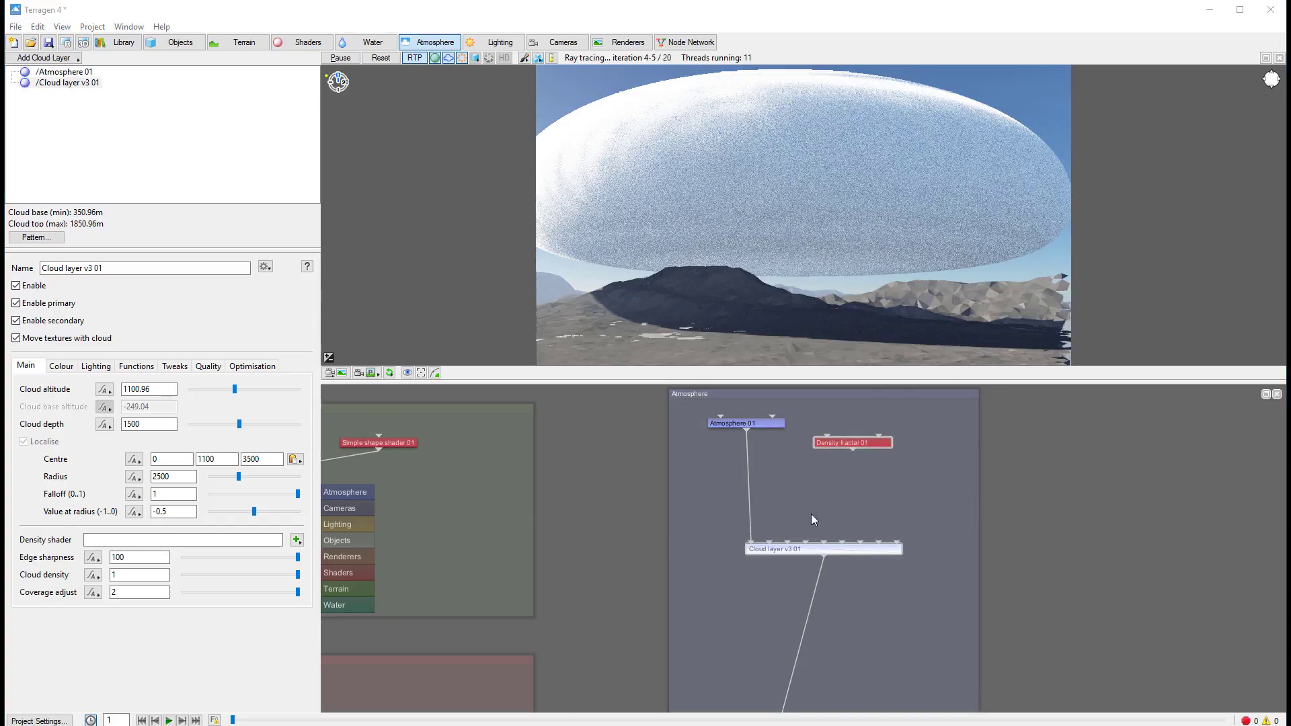
left_click_drag(852, 451, 769, 545)
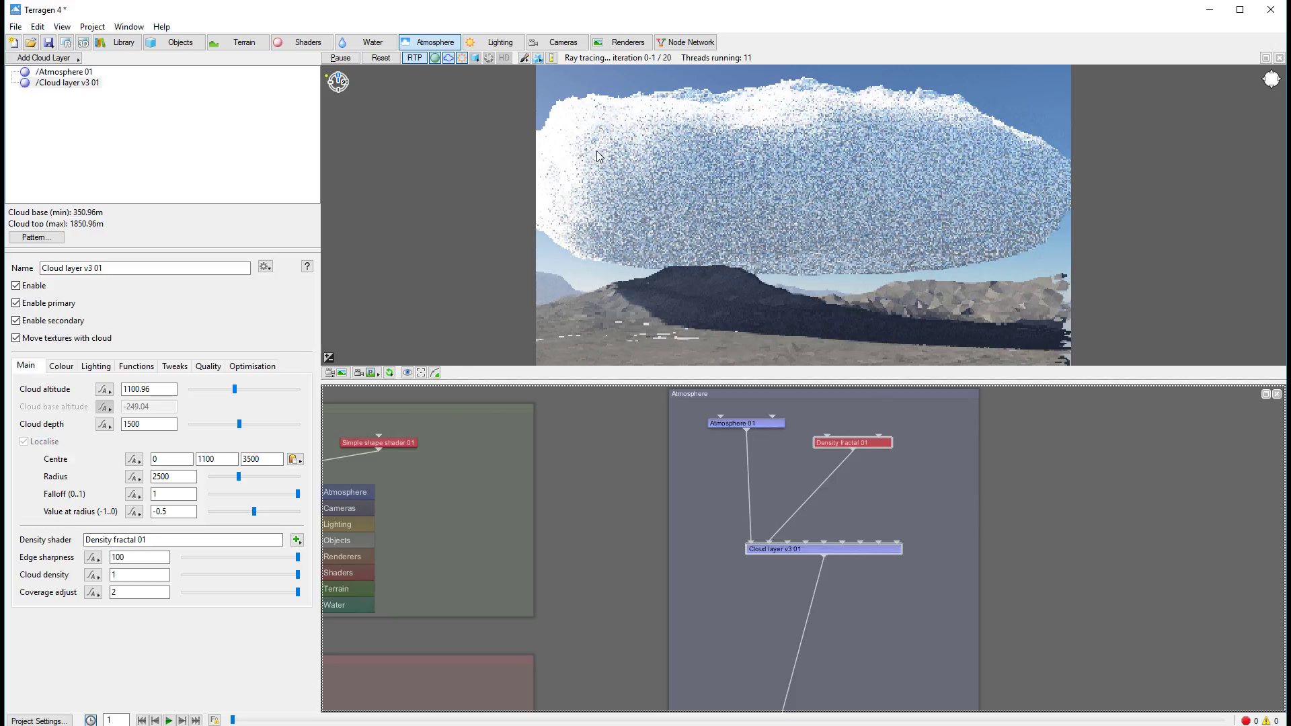
- Open Density fractal 01's settings and set its feature scale to about 43.58
double_click(848, 449)
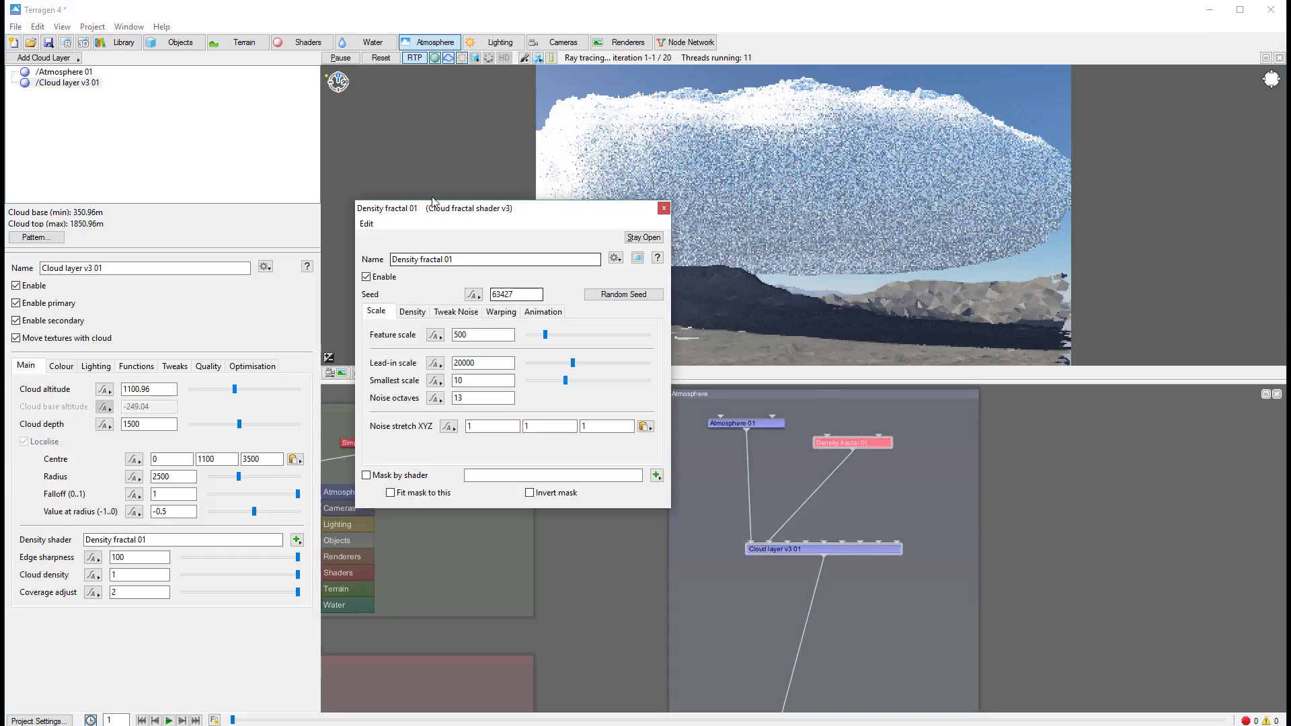
left_click_drag(473, 204, 441, 223)
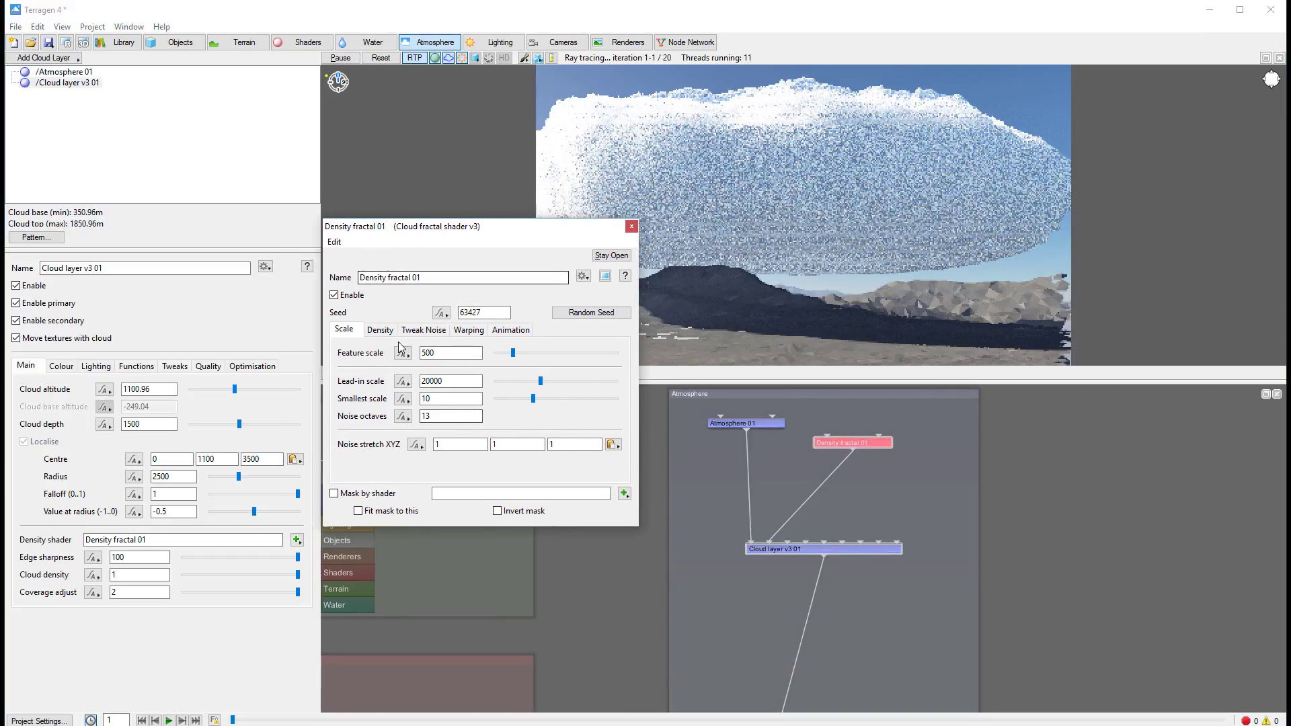
left_click(427, 332)
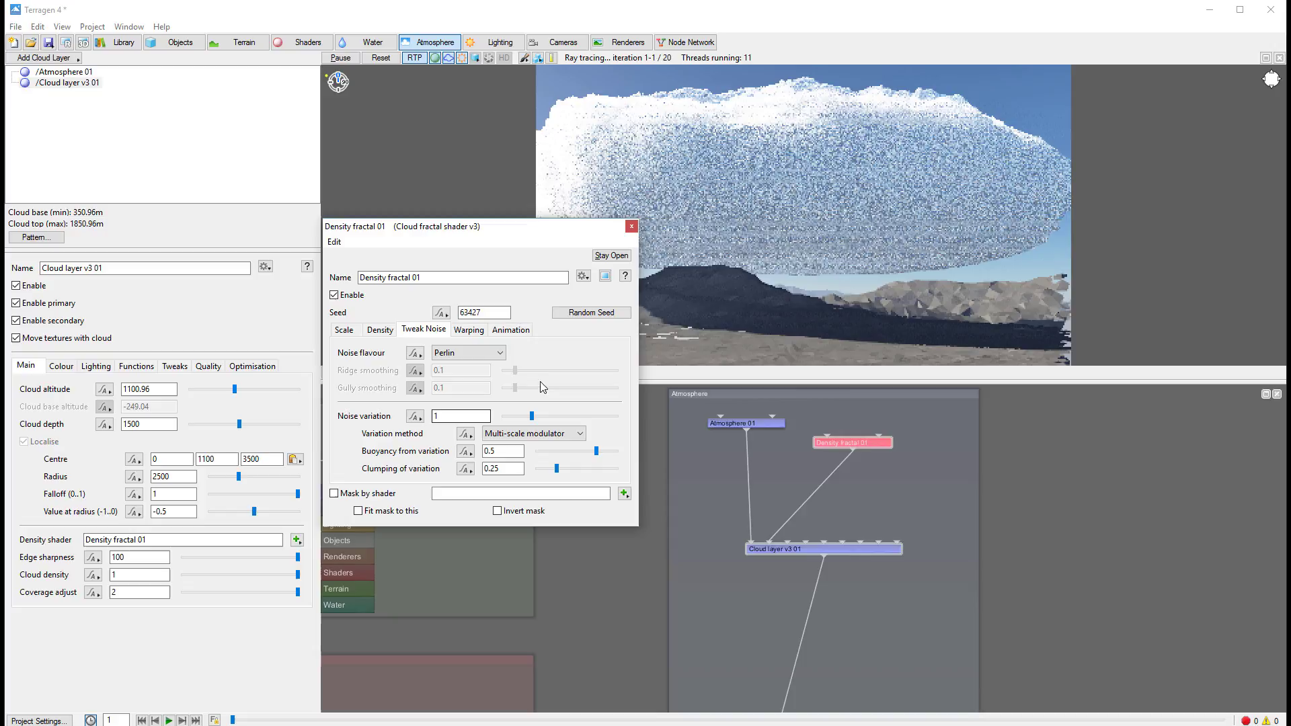
left_click(343, 330)
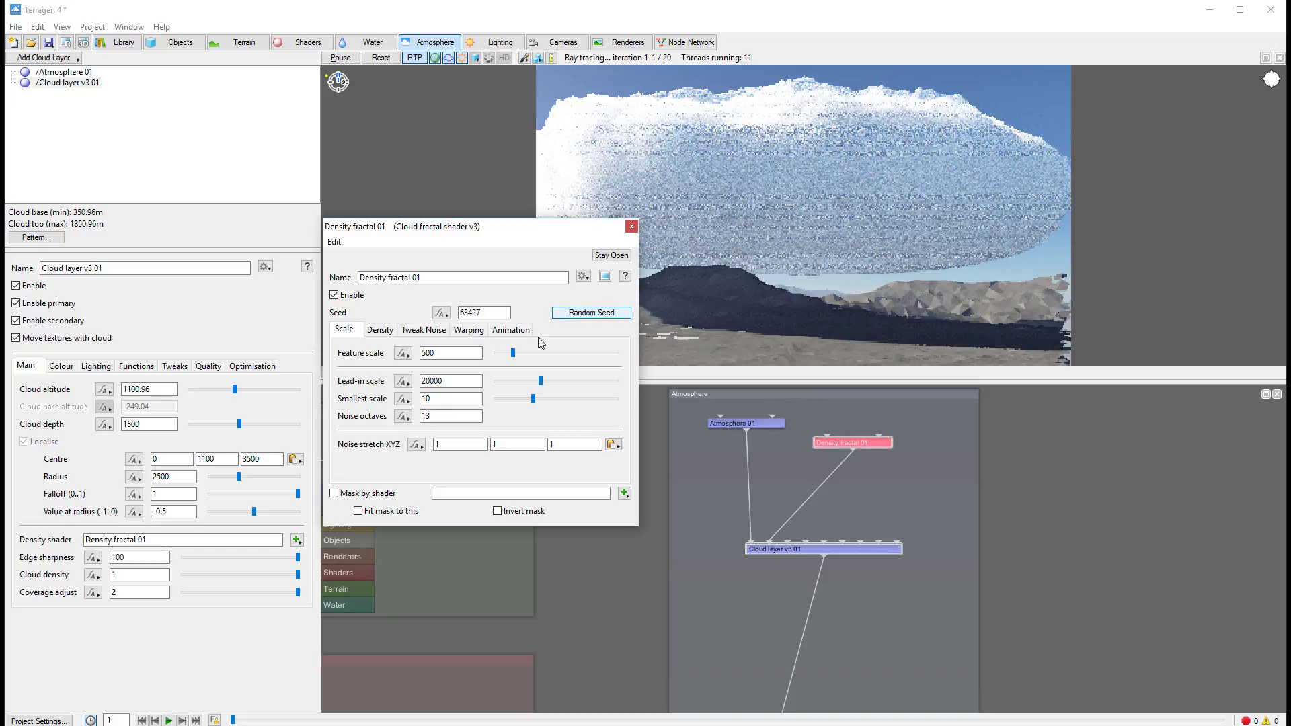
left_click_drag(580, 351, 598, 351)
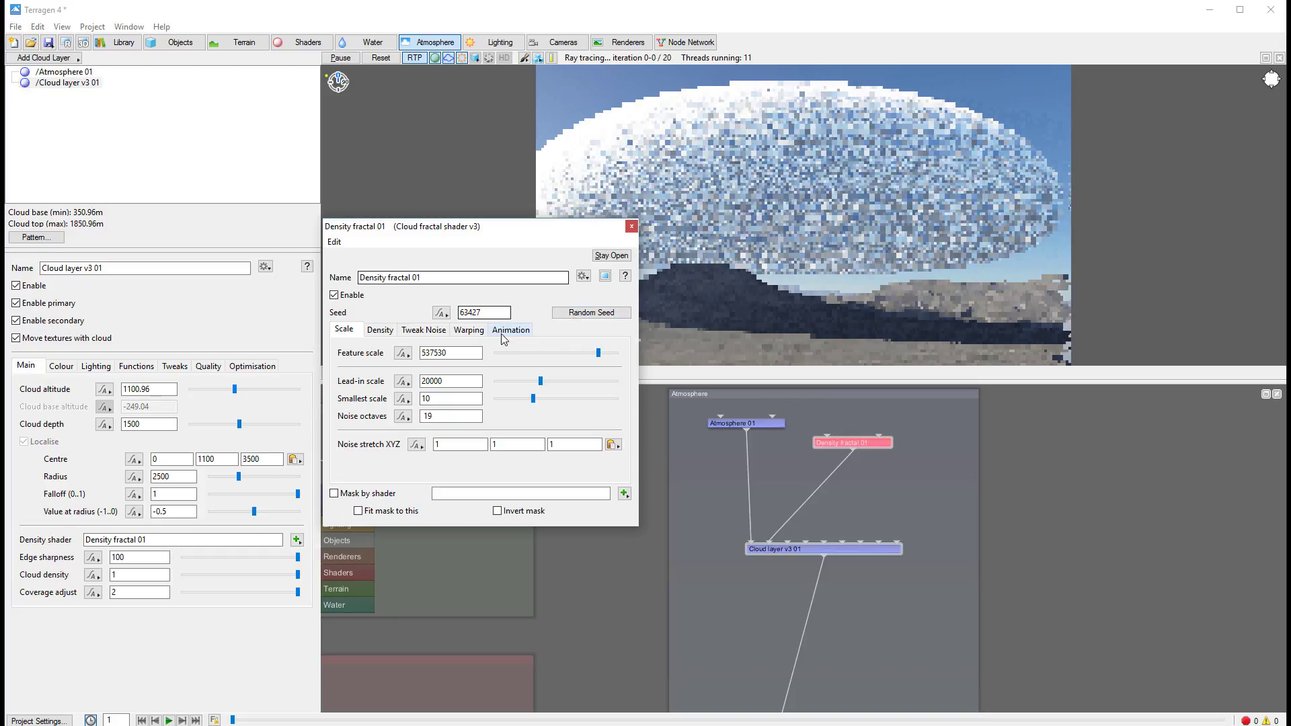
left_click_drag(598, 352, 504, 363)
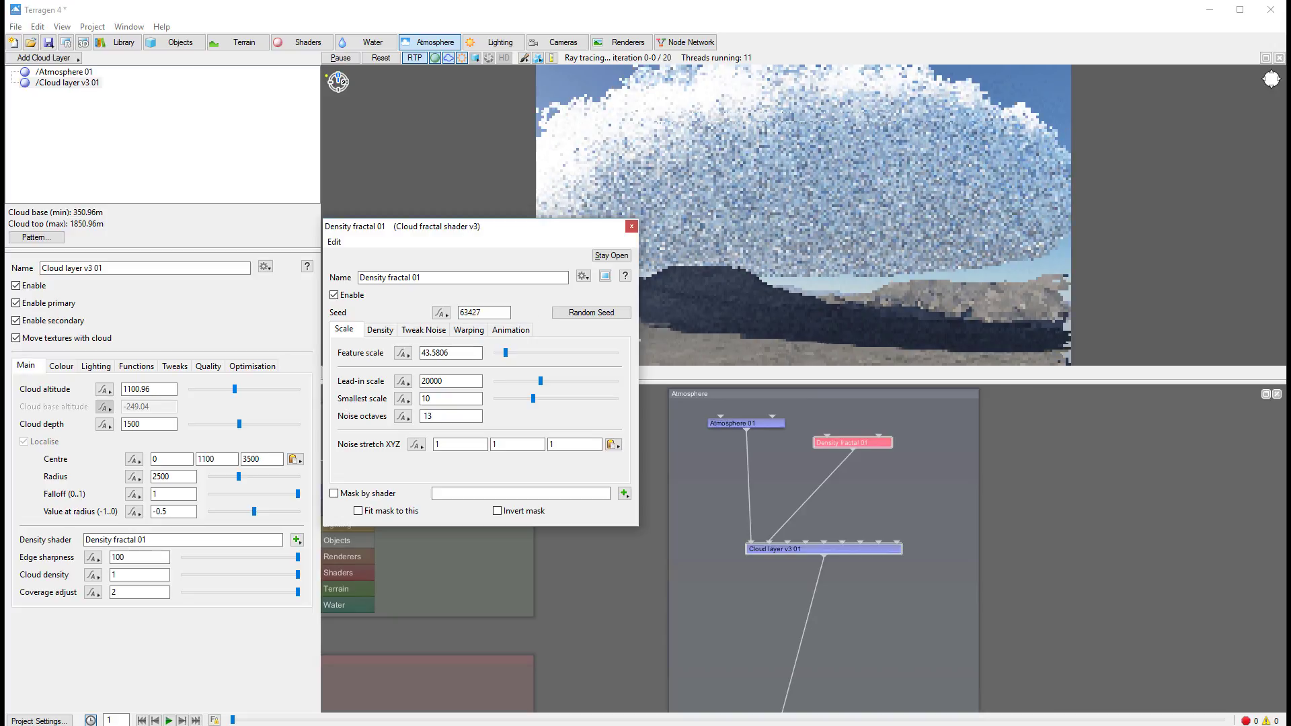
left_click(1027, 268)
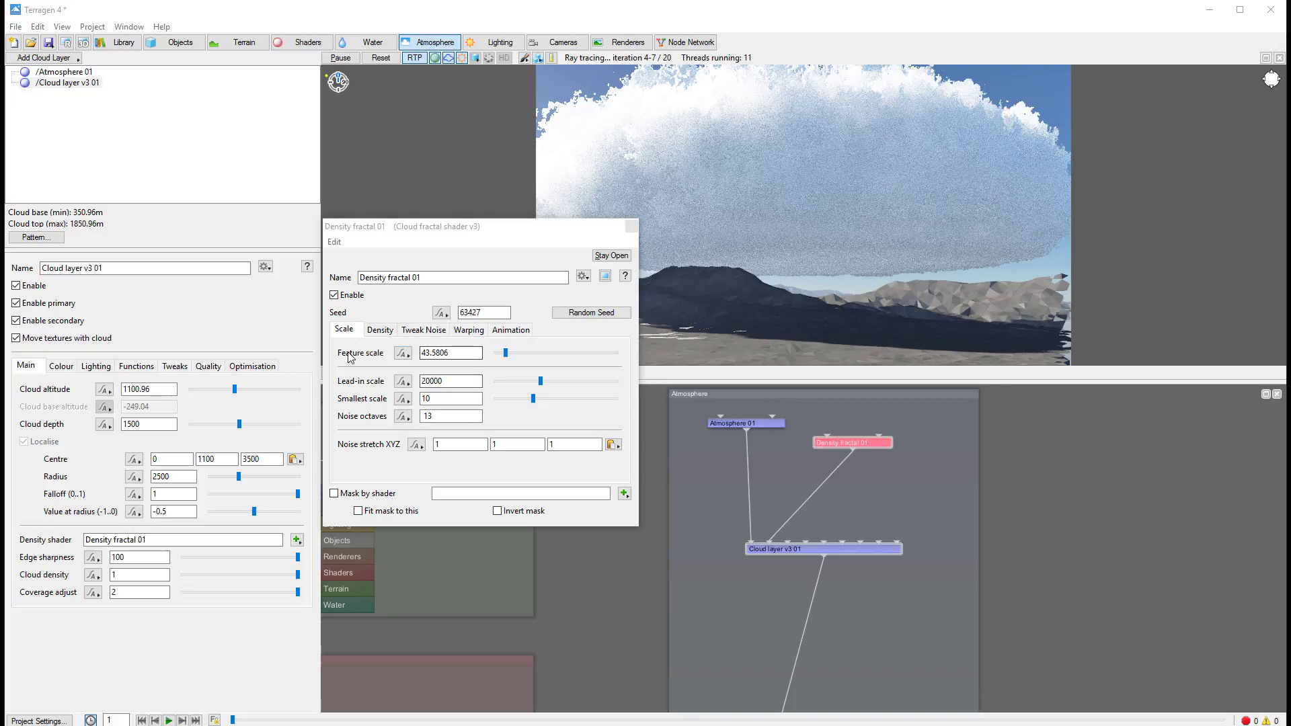
left_click(425, 354)
- Change Density fractal 01's noise flavour to Voronoi ridges, then view its Density settings
left_click(423, 330)
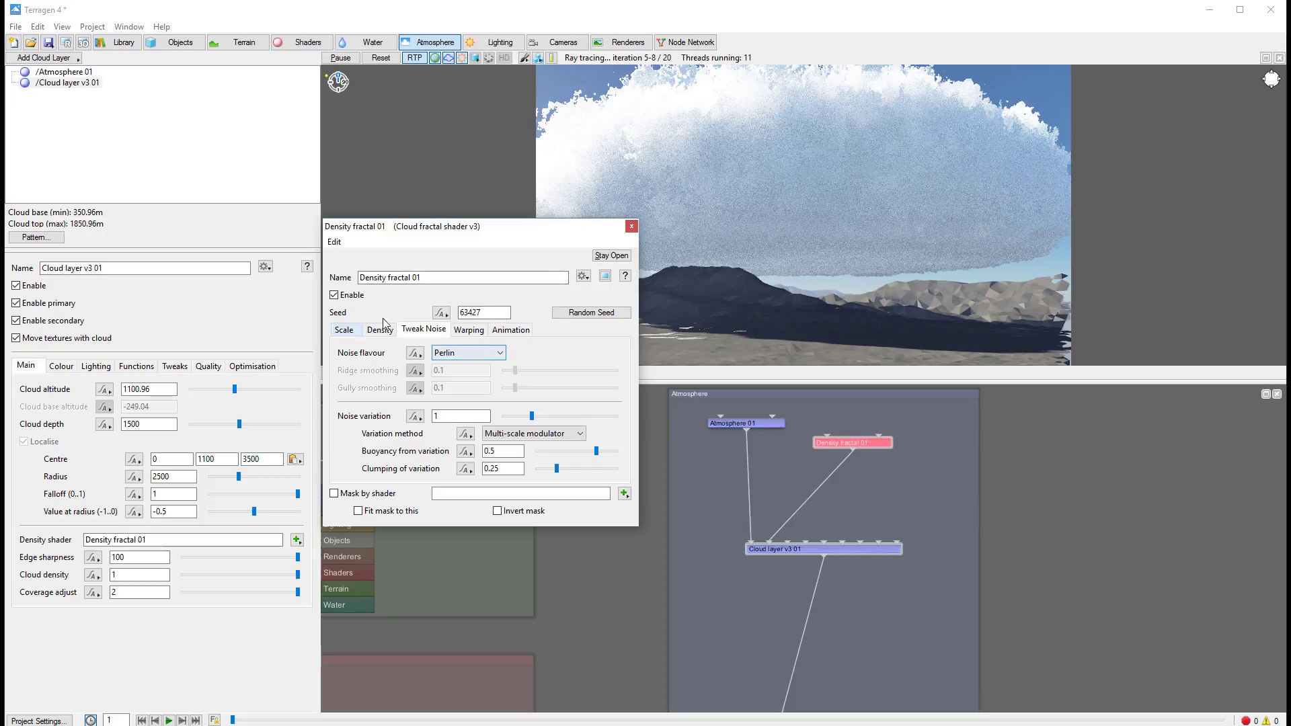
left_click(499, 353)
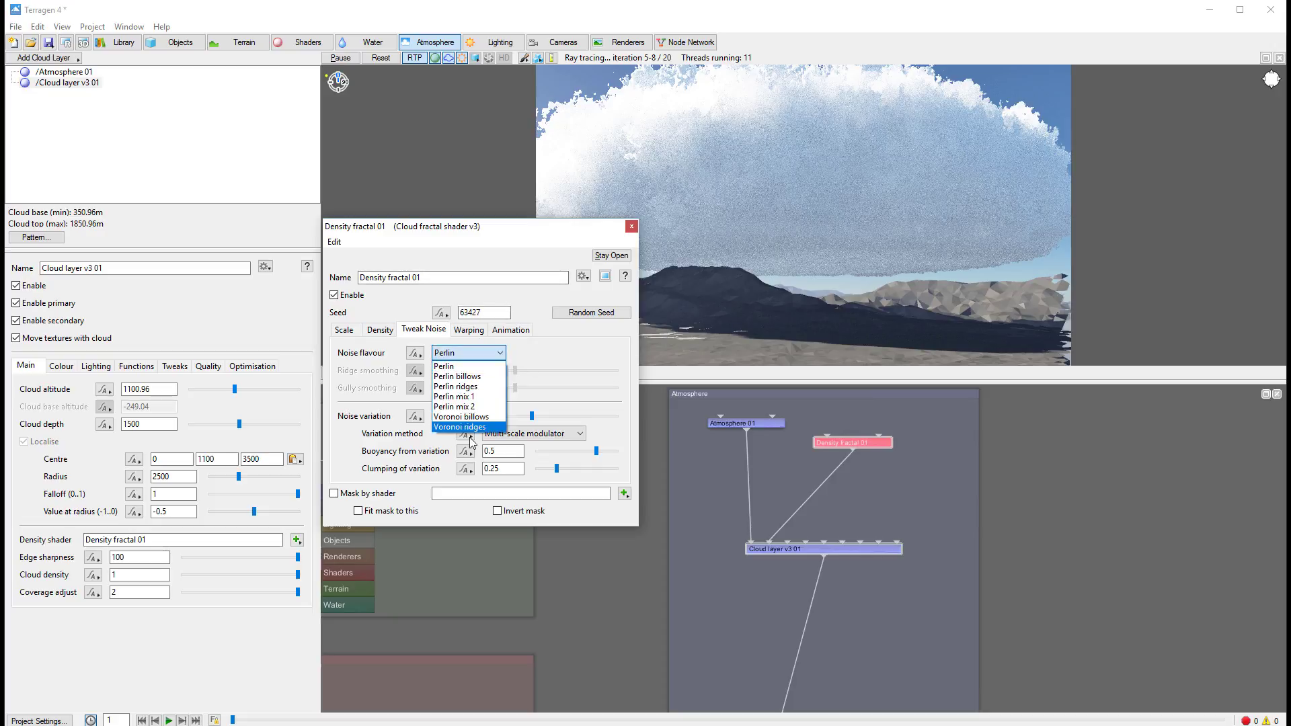
left_click(479, 377)
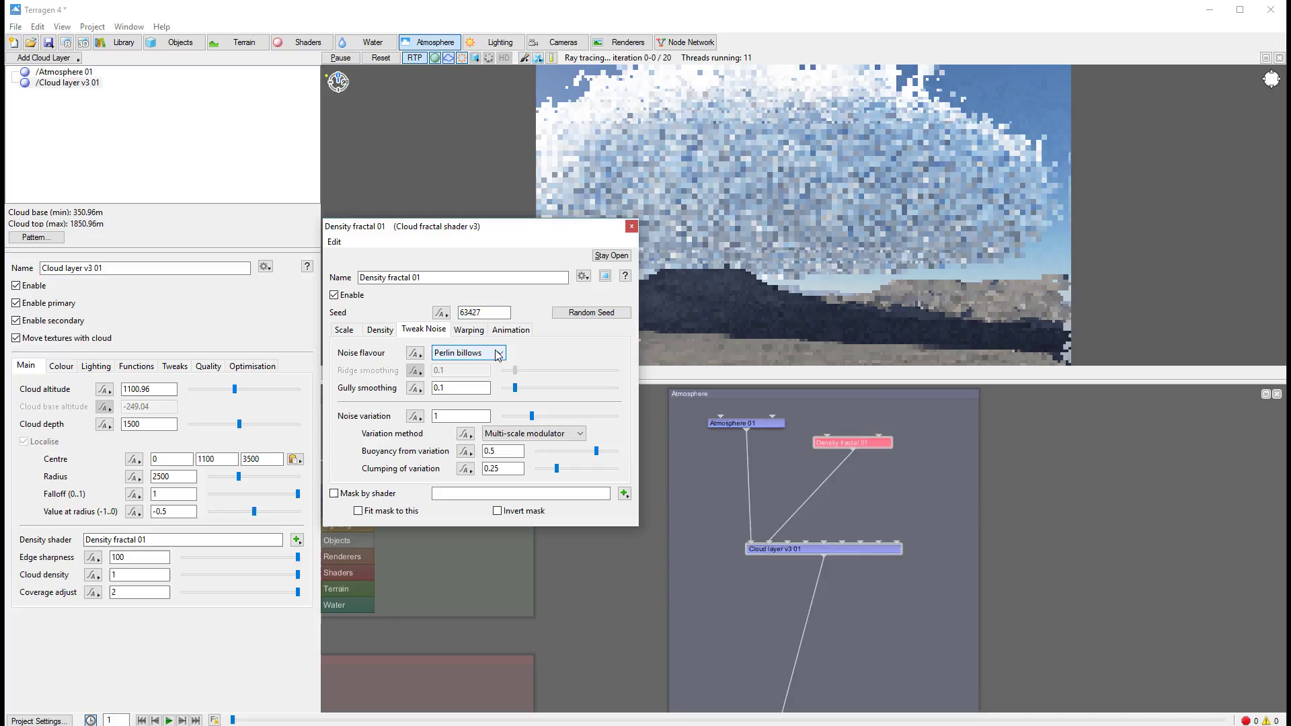
left_click(499, 355)
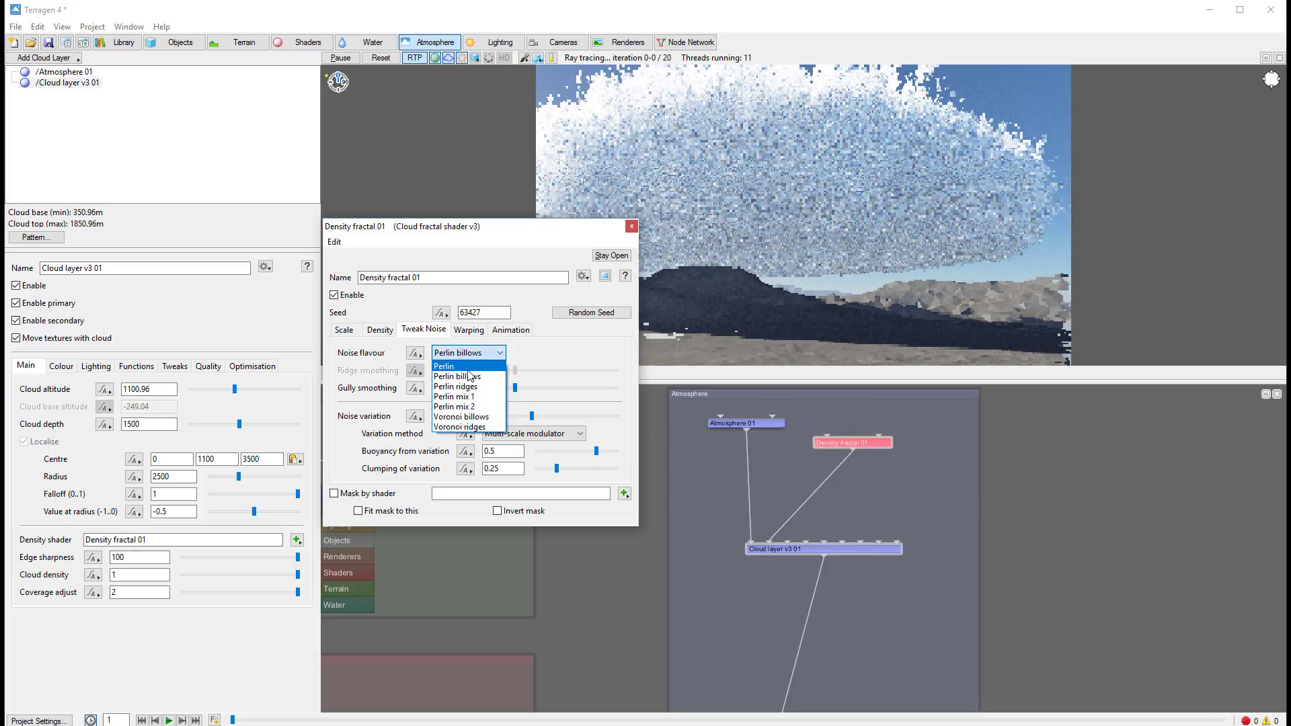
left_click(471, 427)
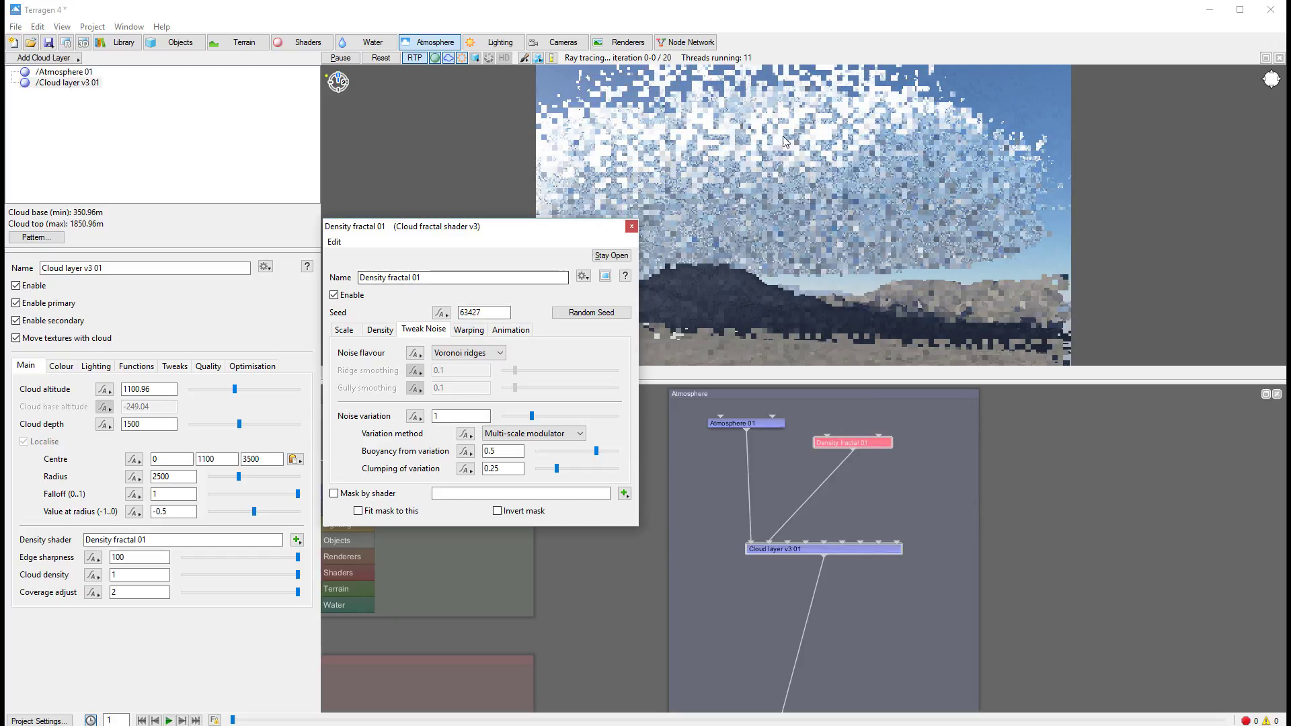
left_click(380, 331)
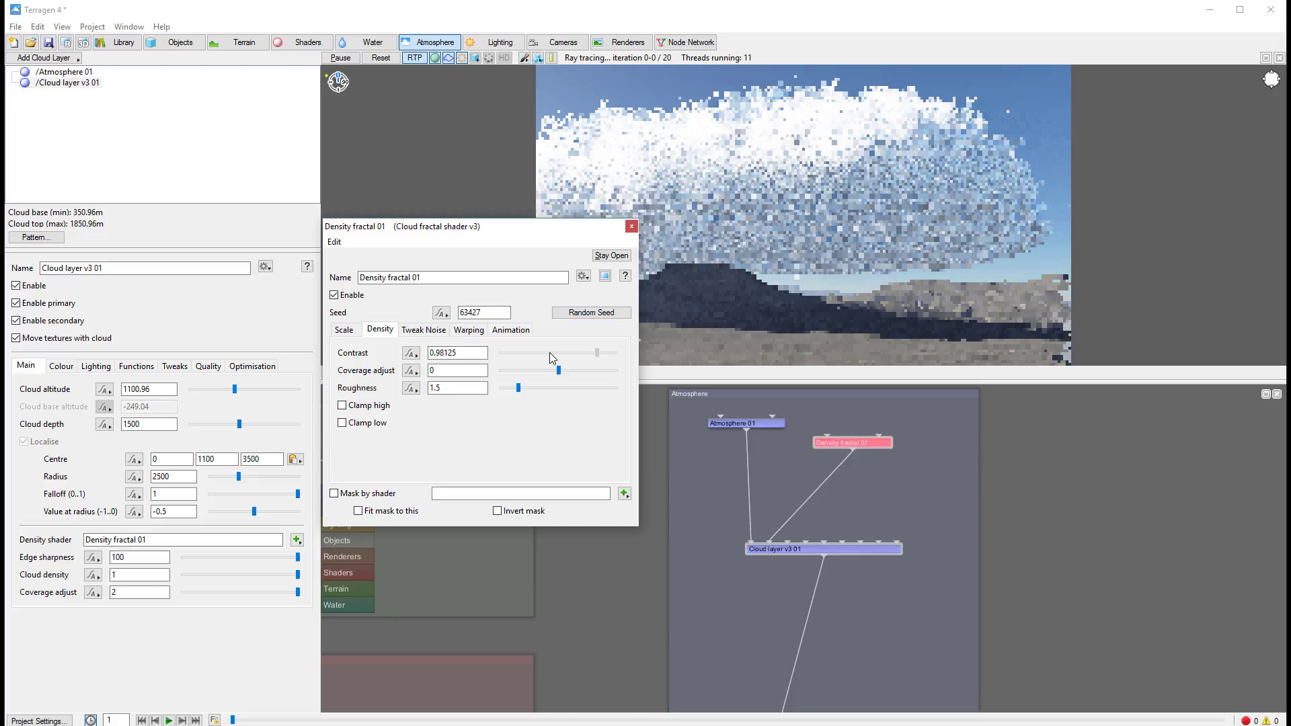
- Set Density fractal 01's contrast to 0.525, coverage adjust to -1.575 and roughness to 1
left_click_drag(550, 352, 560, 352)
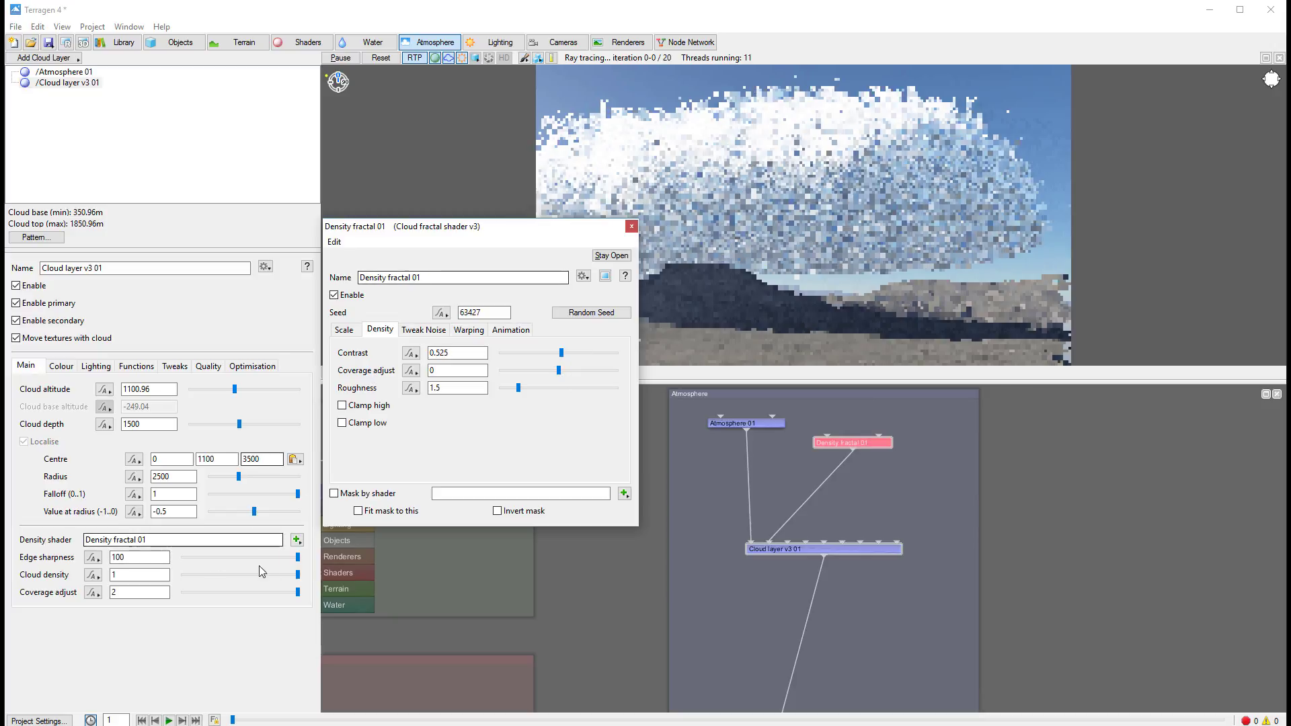
left_click_drag(298, 592, 248, 594)
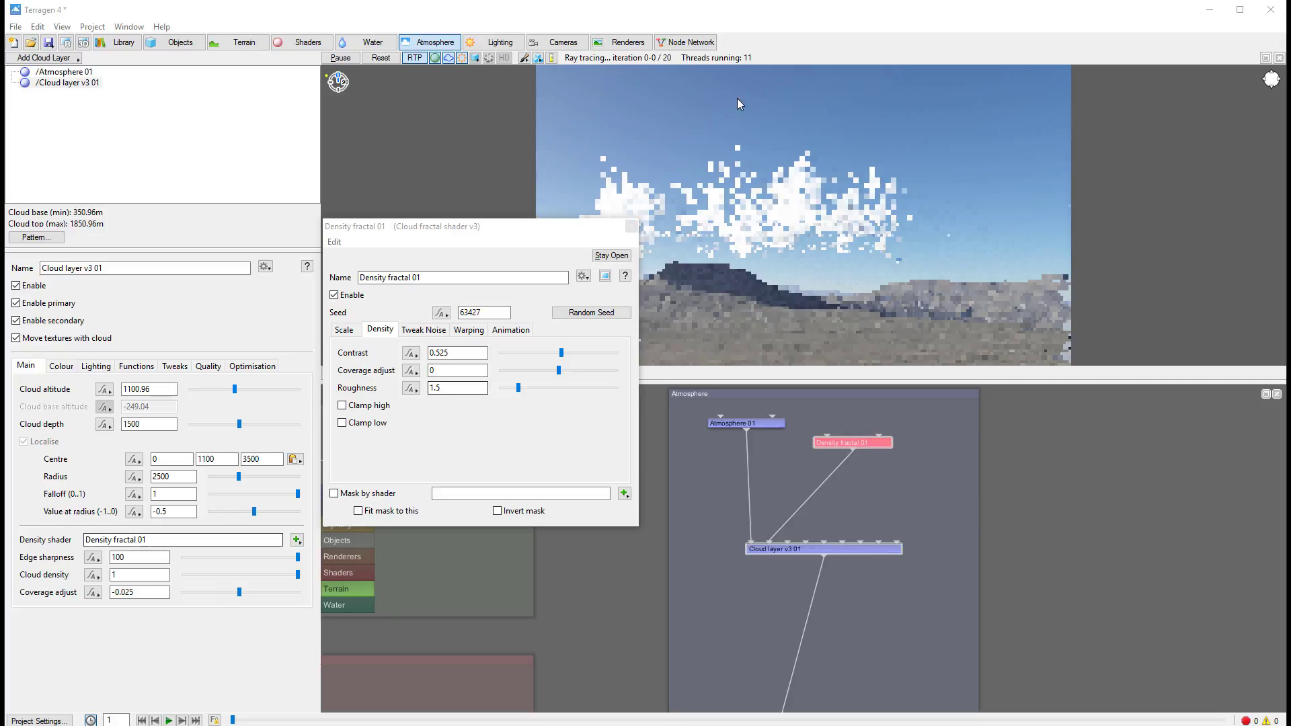
left_click_drag(238, 594, 255, 596)
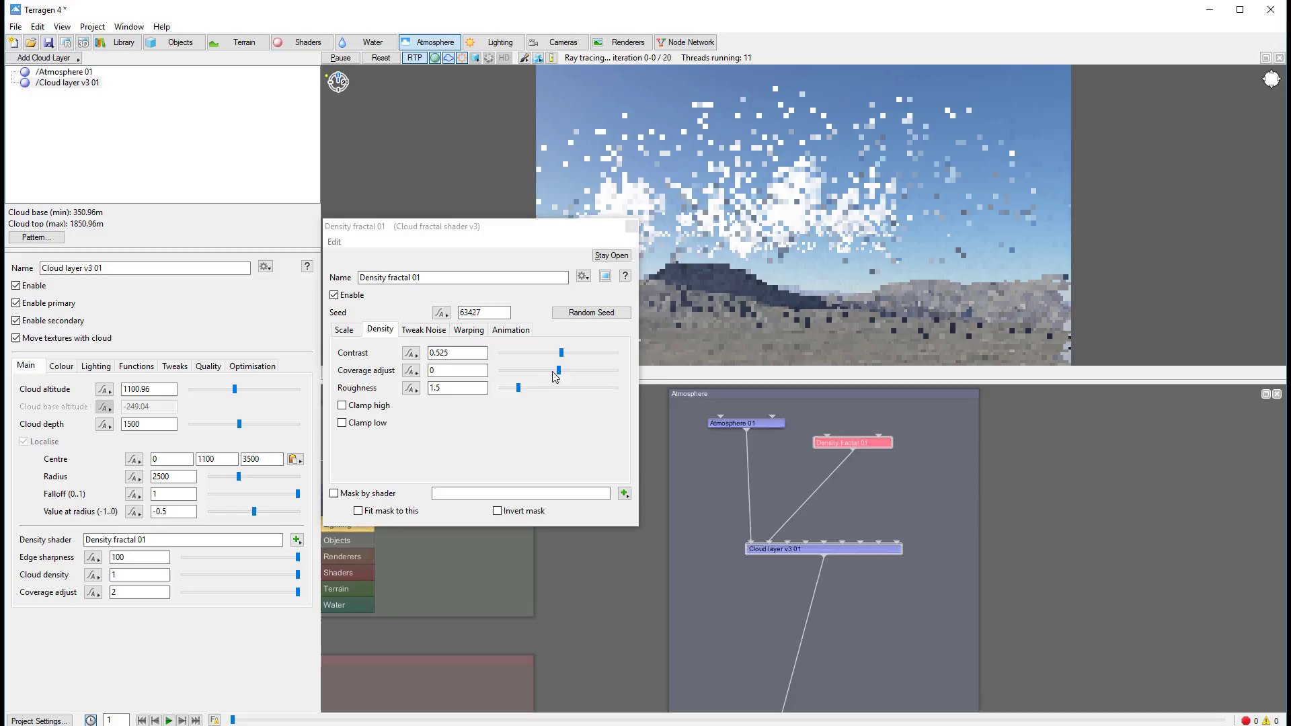
left_click_drag(558, 370, 507, 370)
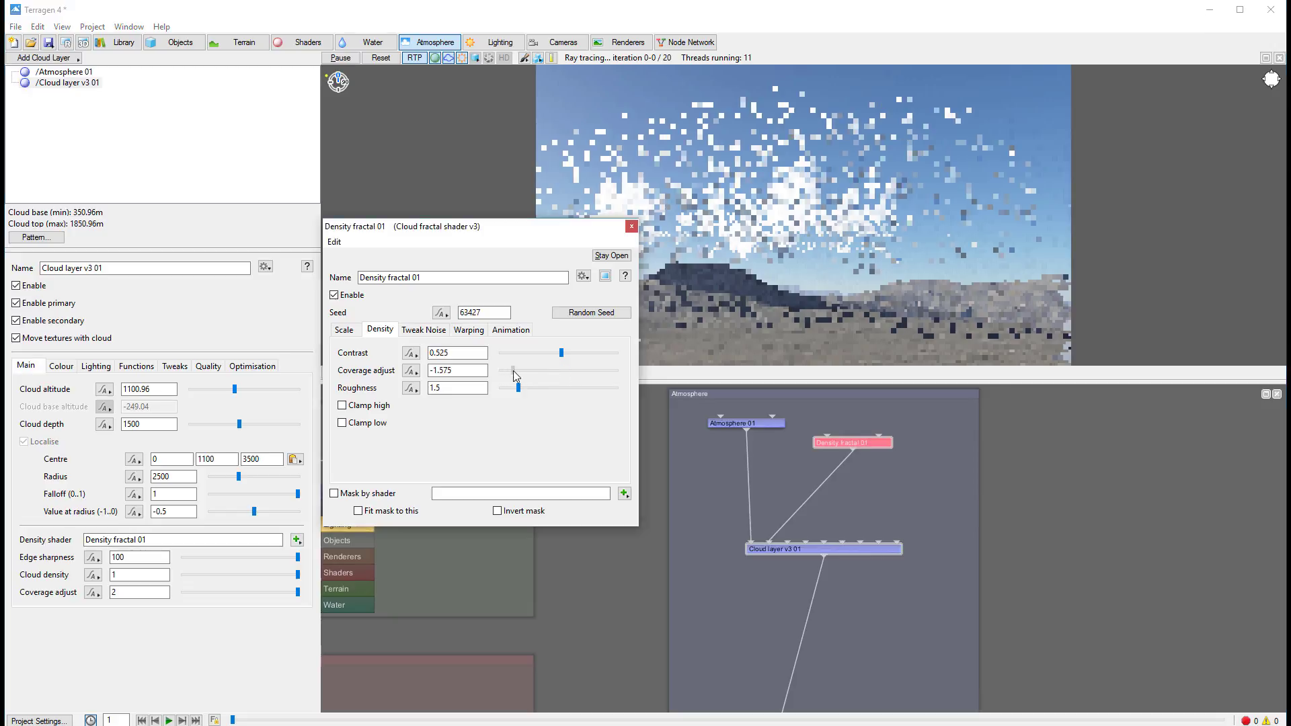
left_click_drag(512, 370, 512, 370)
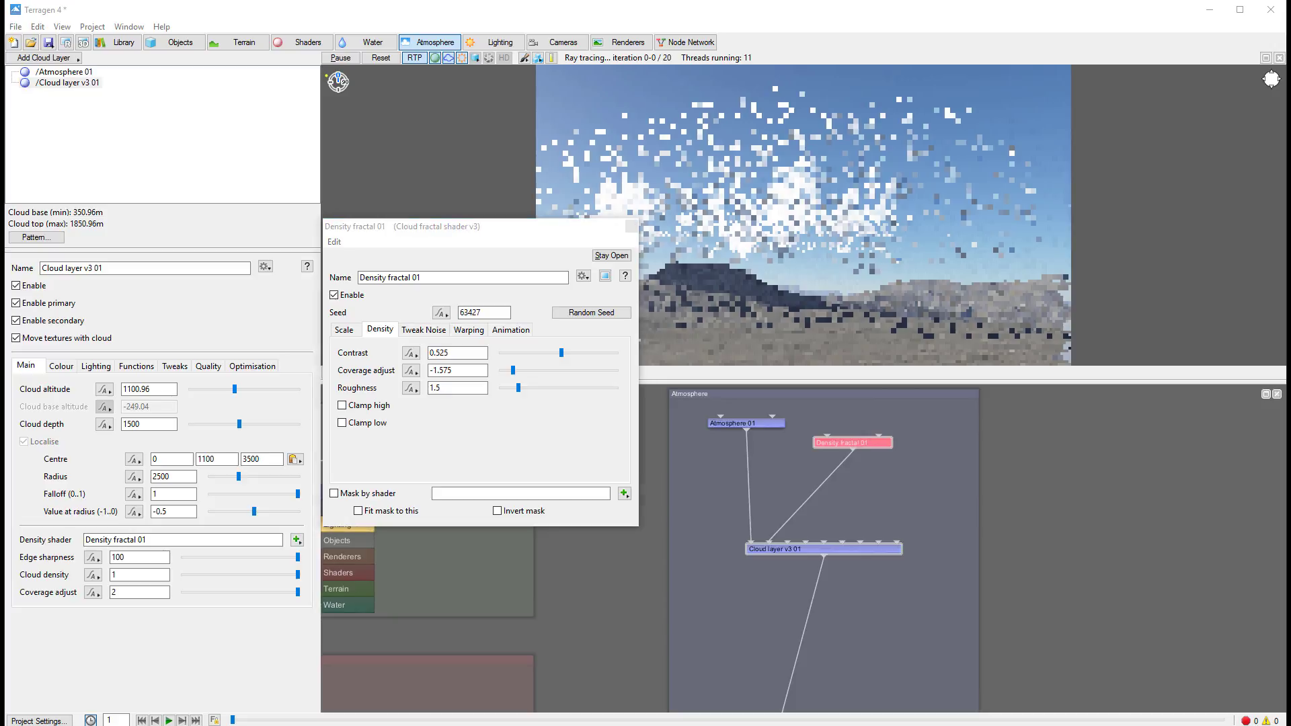
left_click(897, 278)
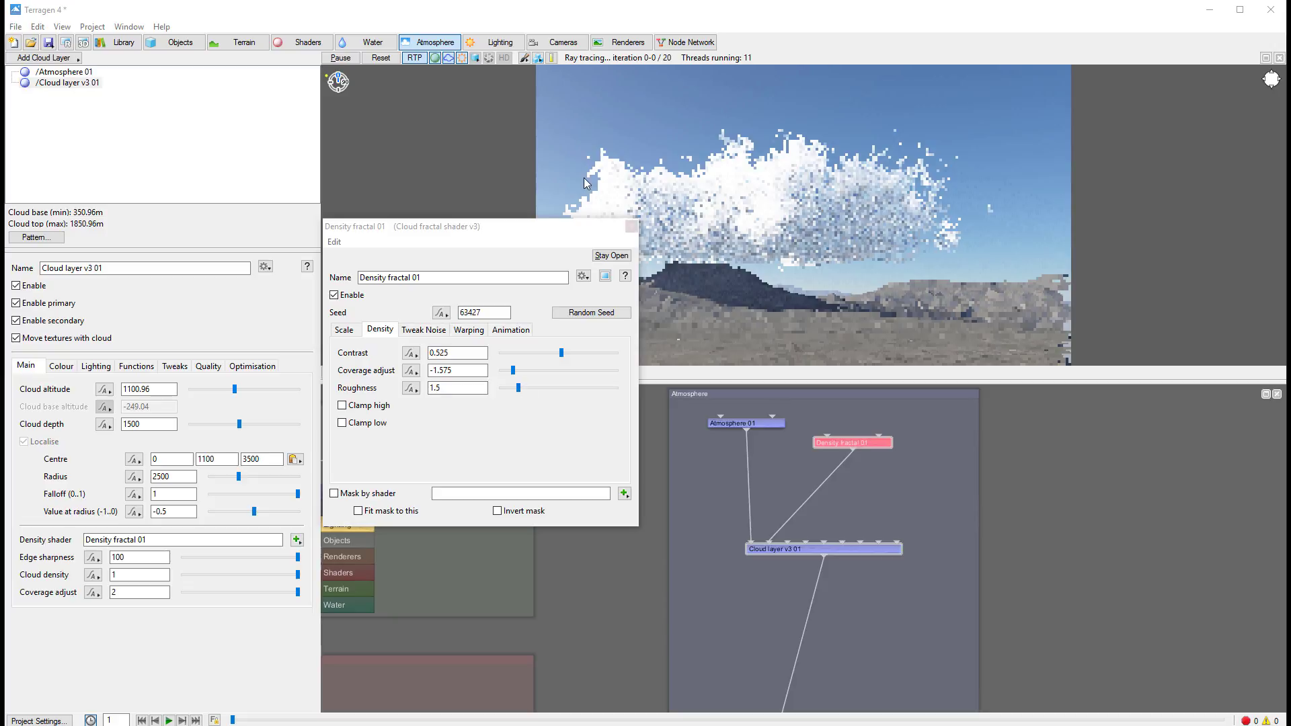
left_click_drag(518, 387, 513, 390)
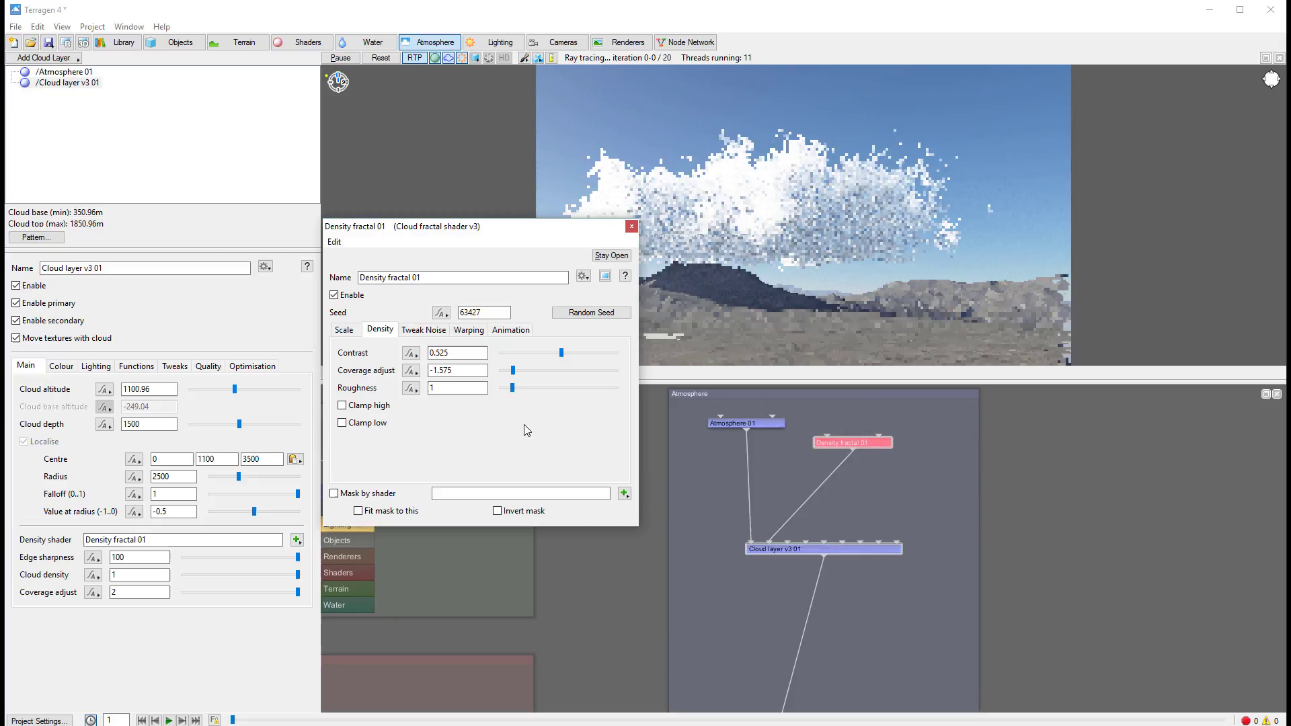
- Set Density fractal 01's lead-in scale to 75969.1 and noise octaves to 15
left_click(424, 329)
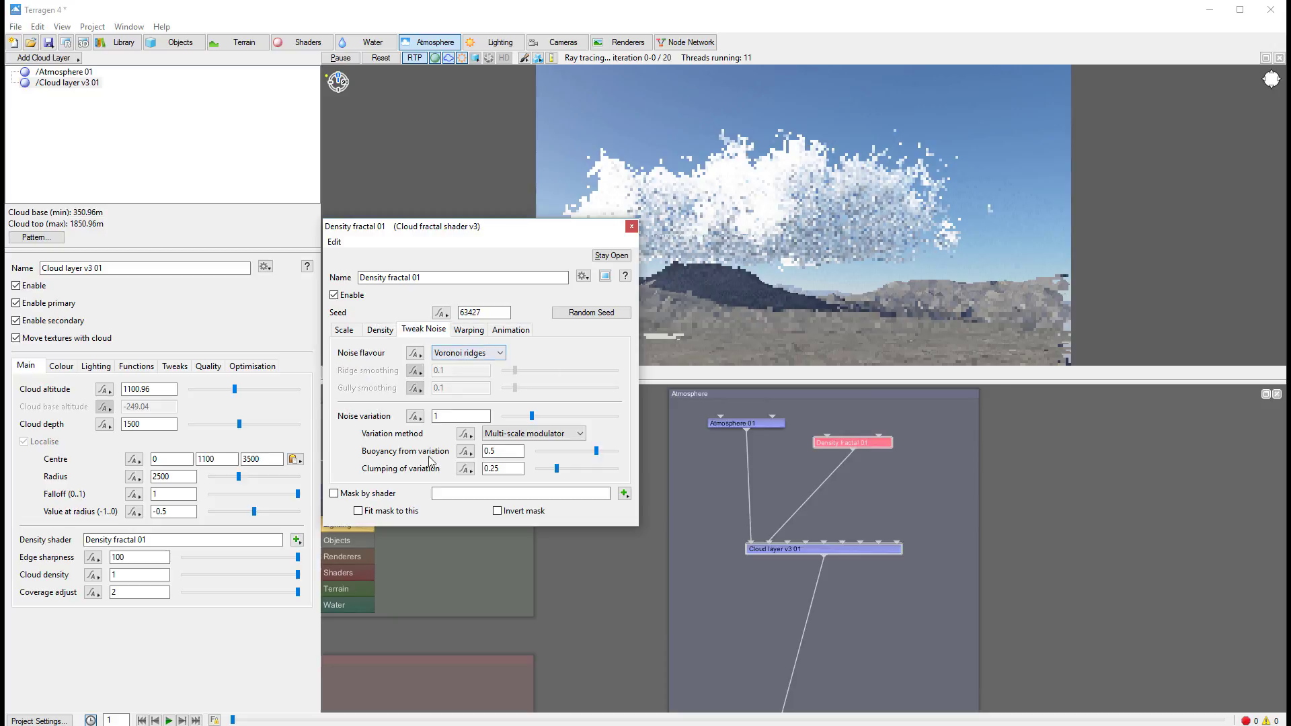
left_click(345, 331)
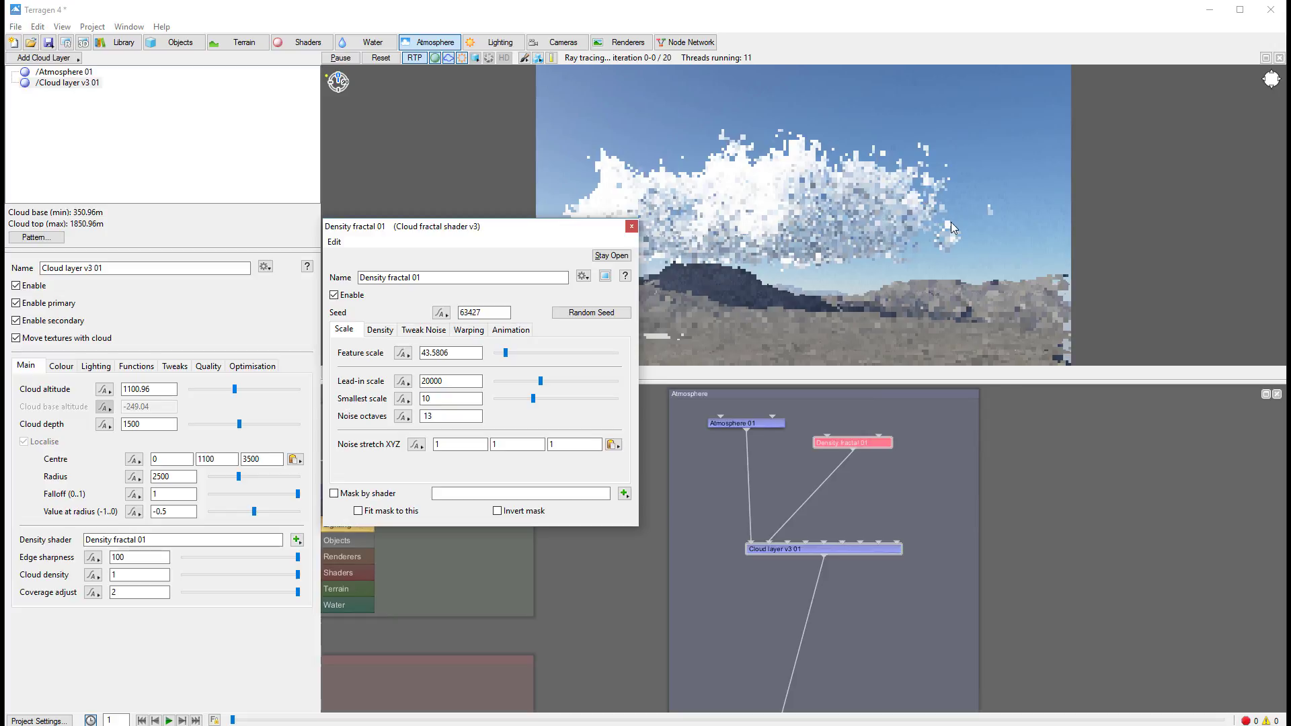
left_click_drag(540, 380, 550, 382)
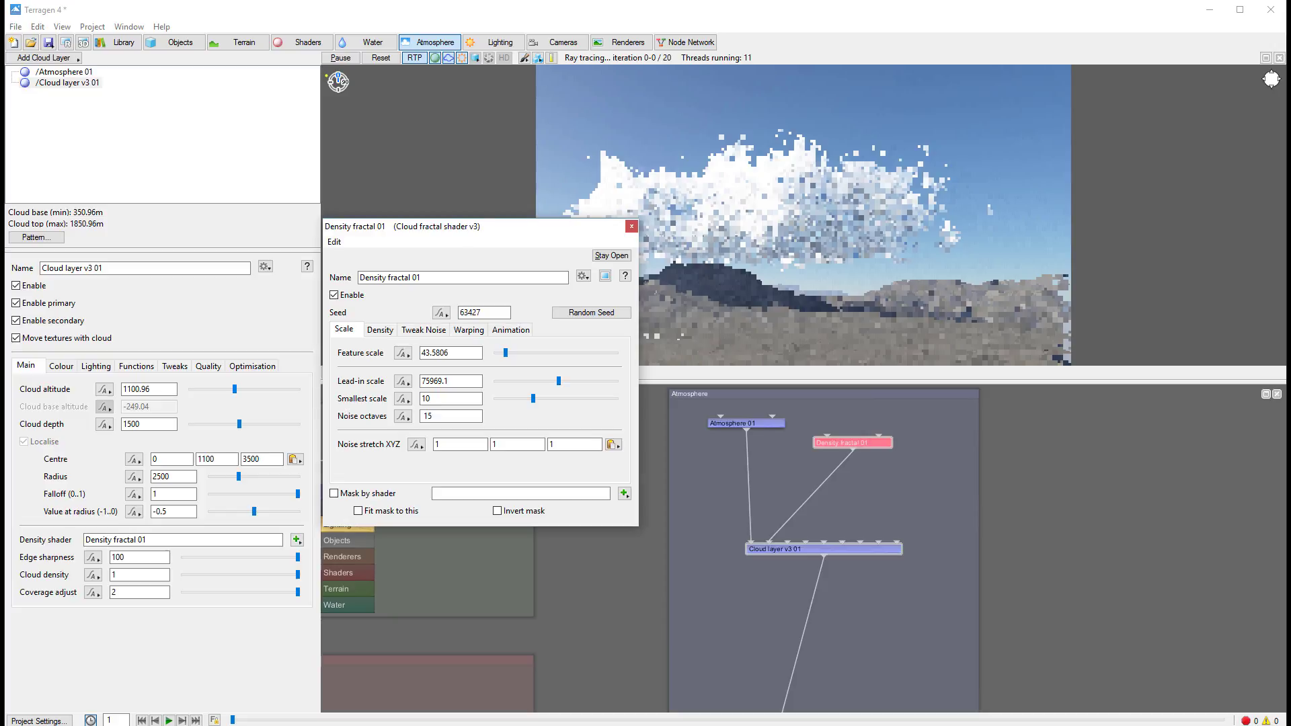
left_click(741, 332)
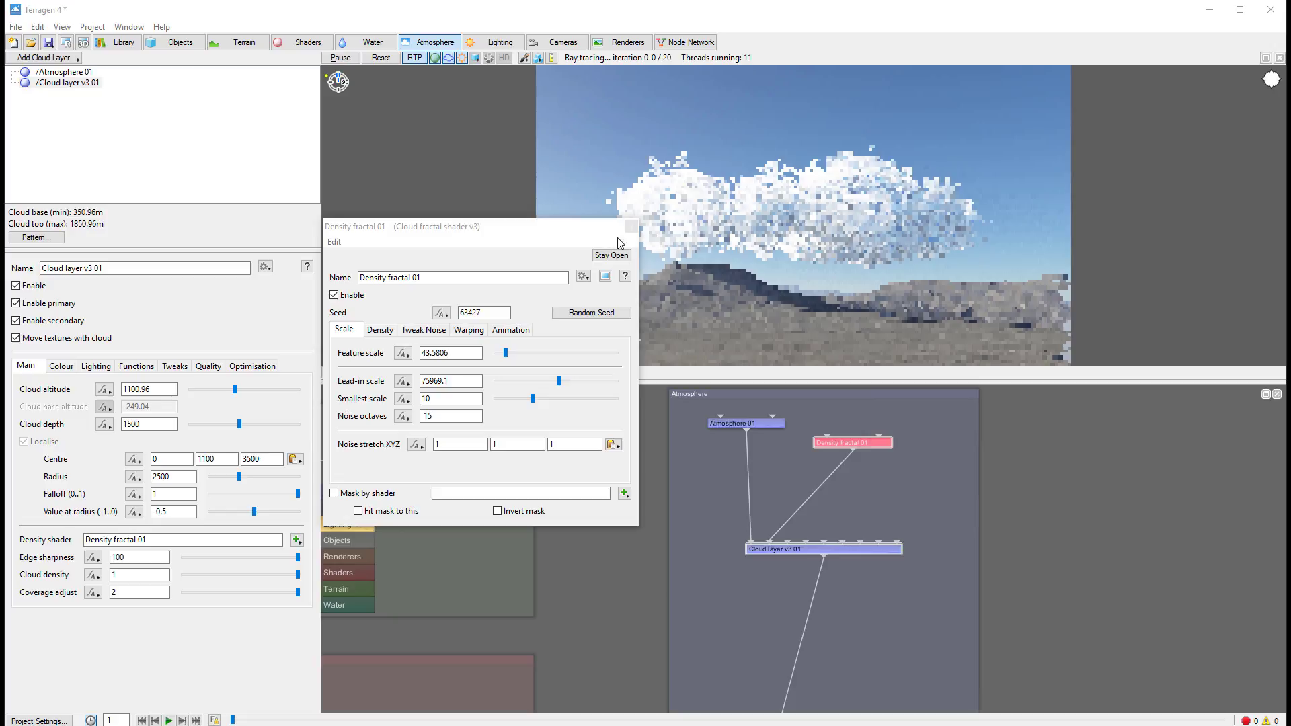
- Set the cloud layer's localise radius to 50000 and centre height to 5000
left_click(631, 228)
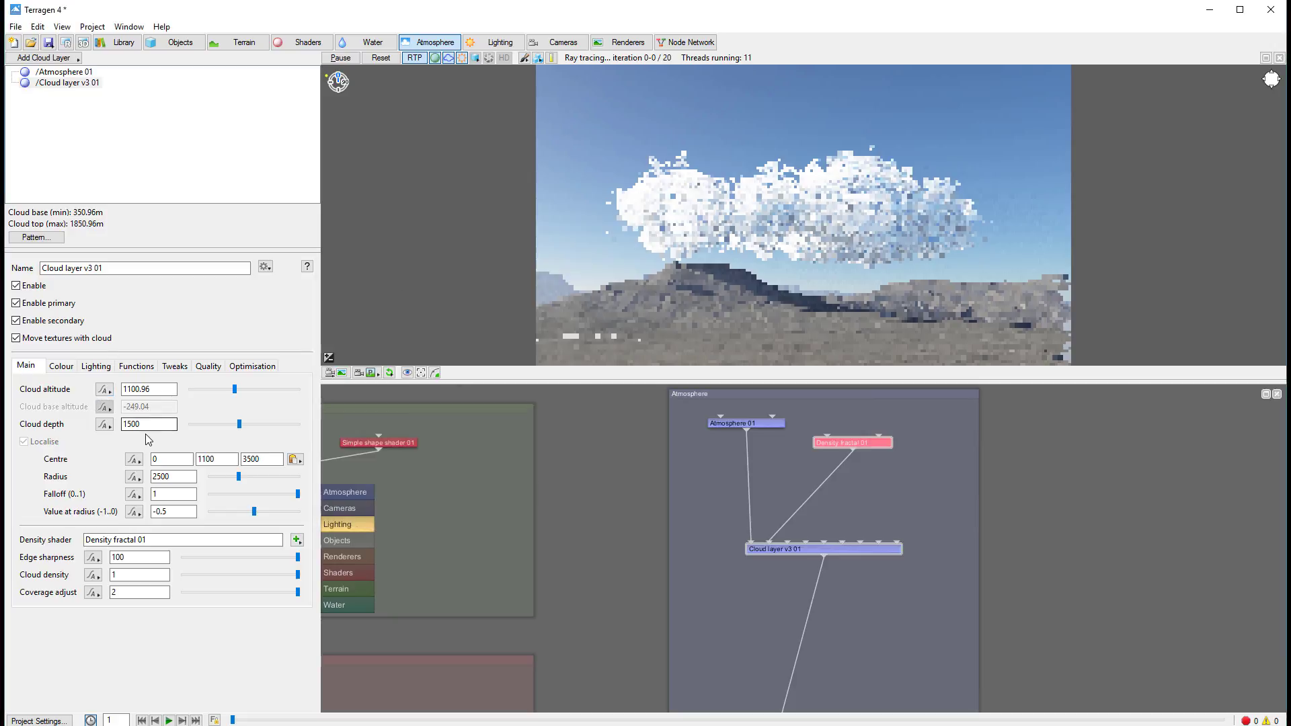
double_click(184, 477)
type("5")
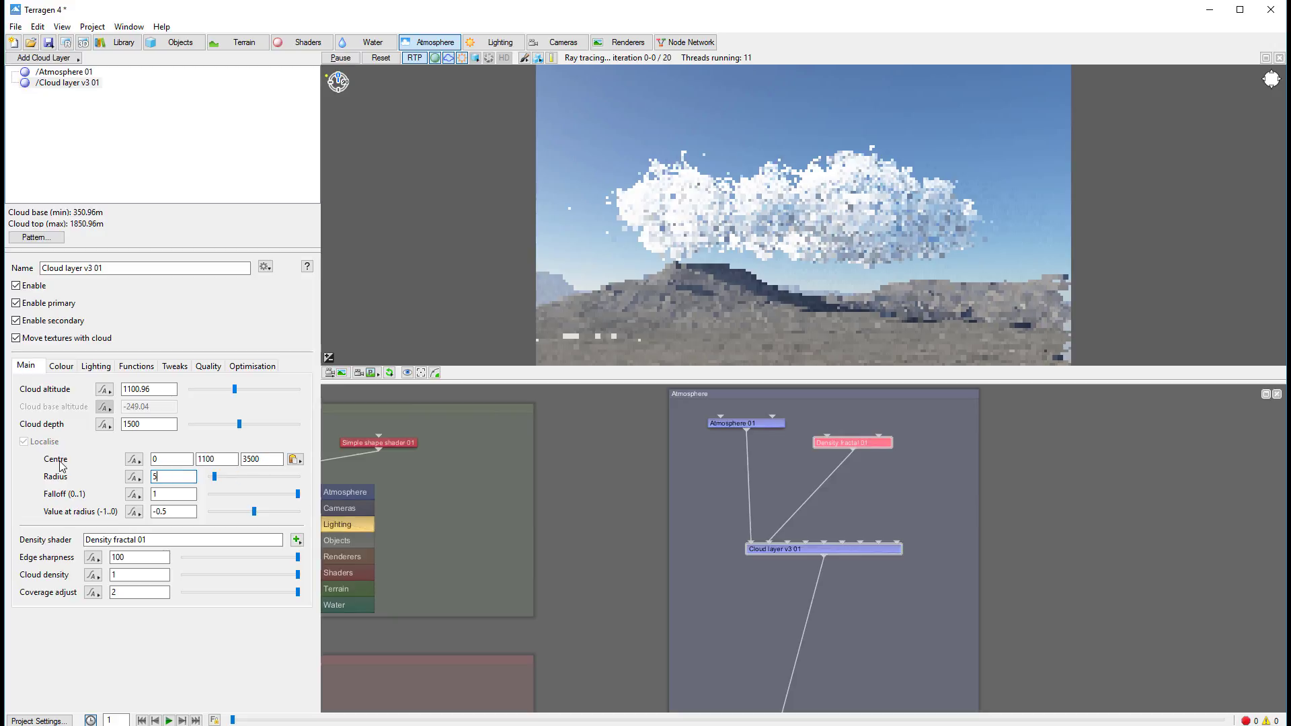
type("0000")
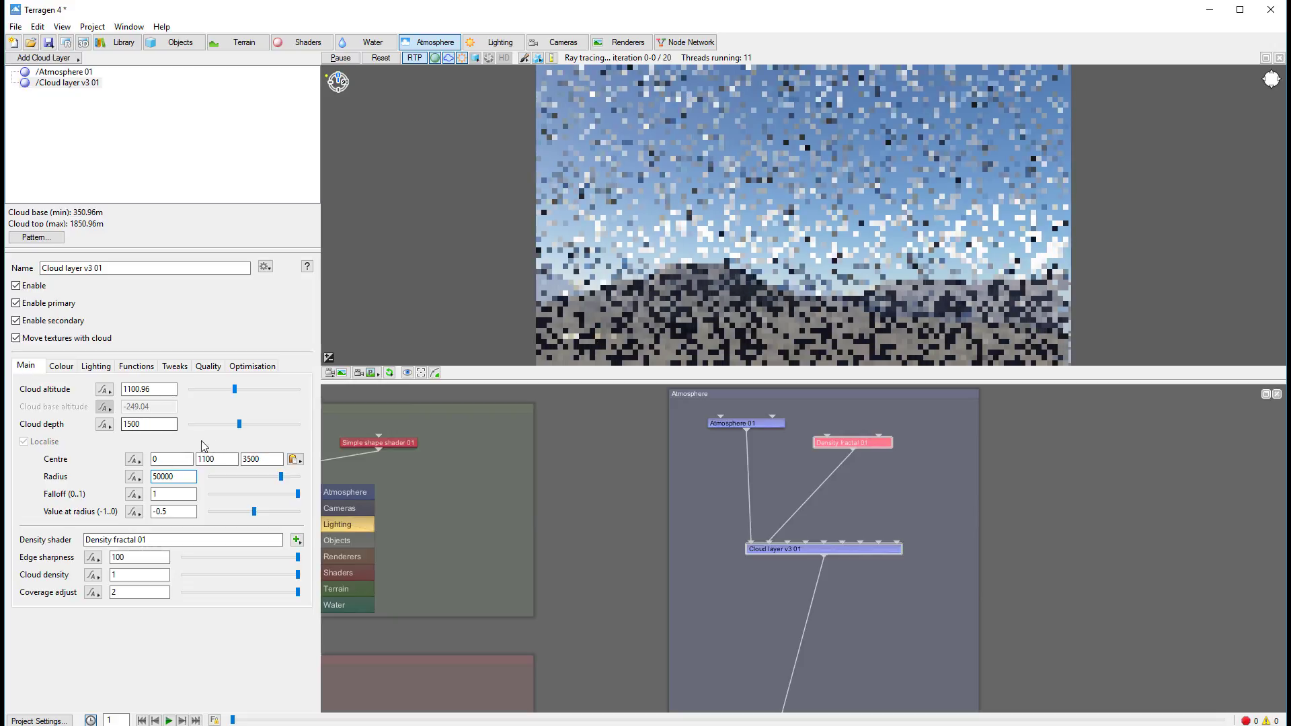
left_click_drag(221, 460, 87, 449)
type("5")
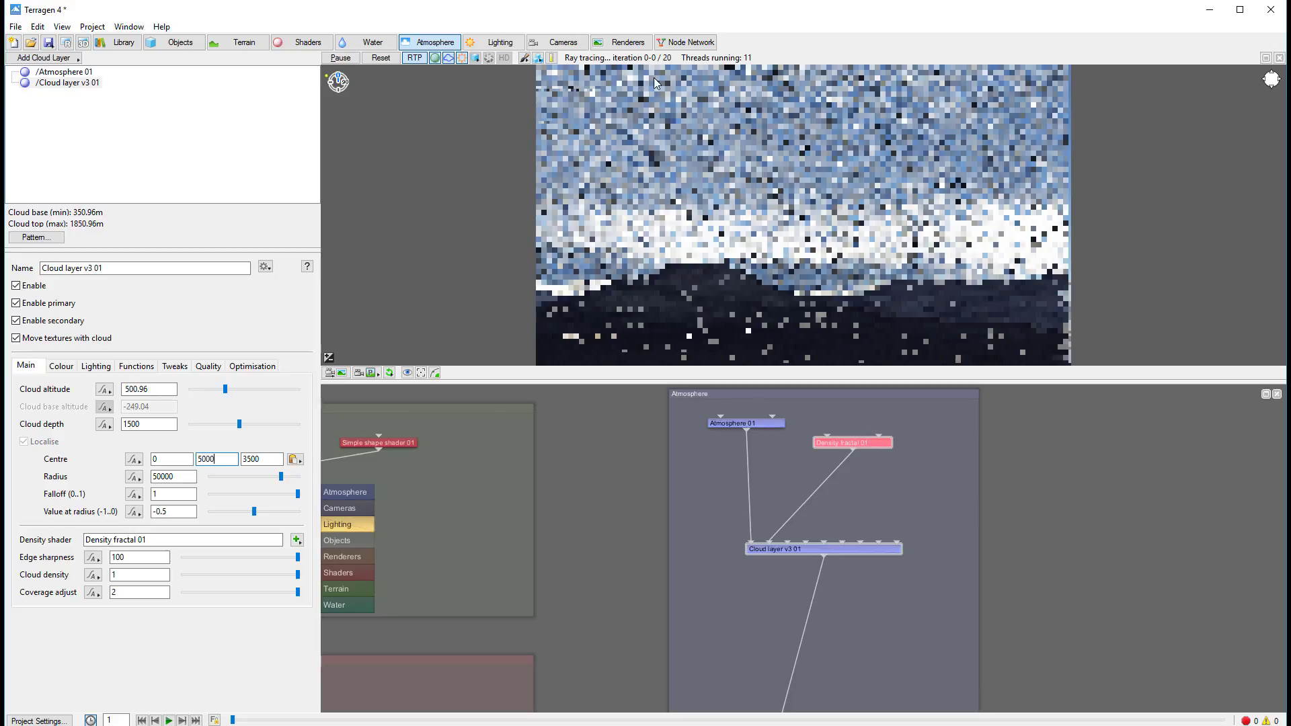
type("000")
key("Return")
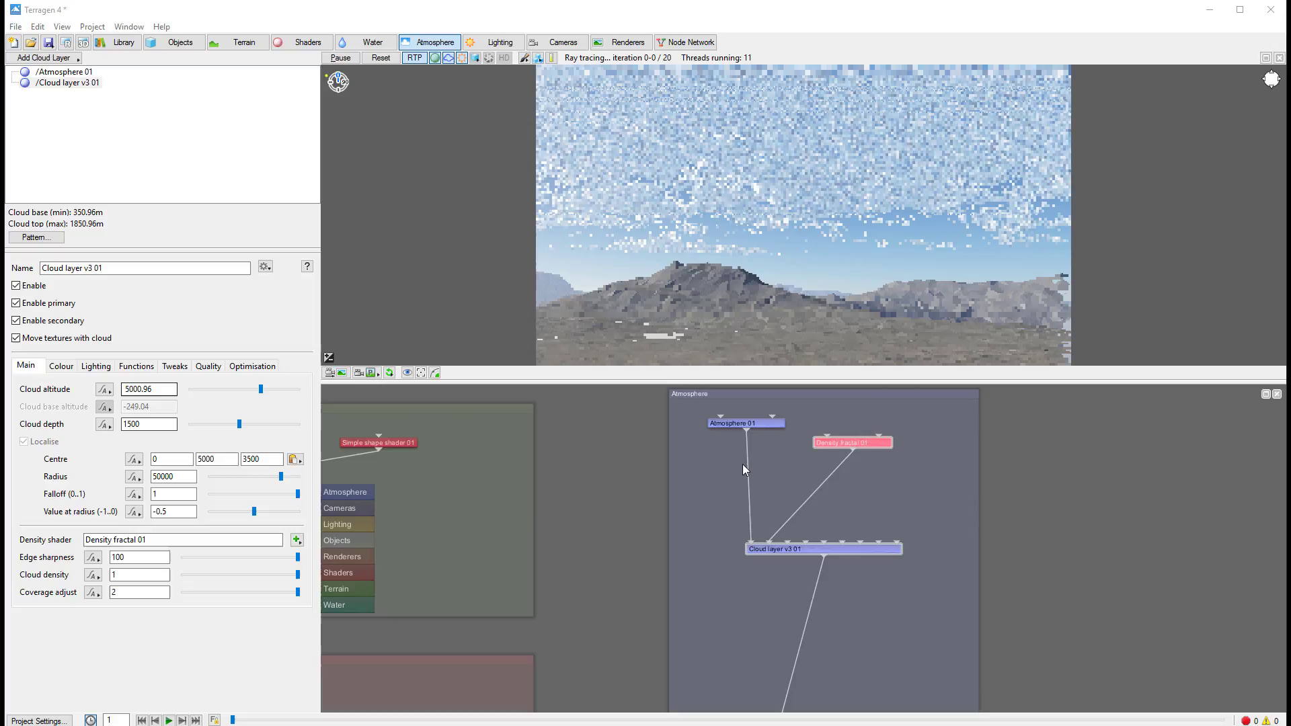
left_click(788, 433)
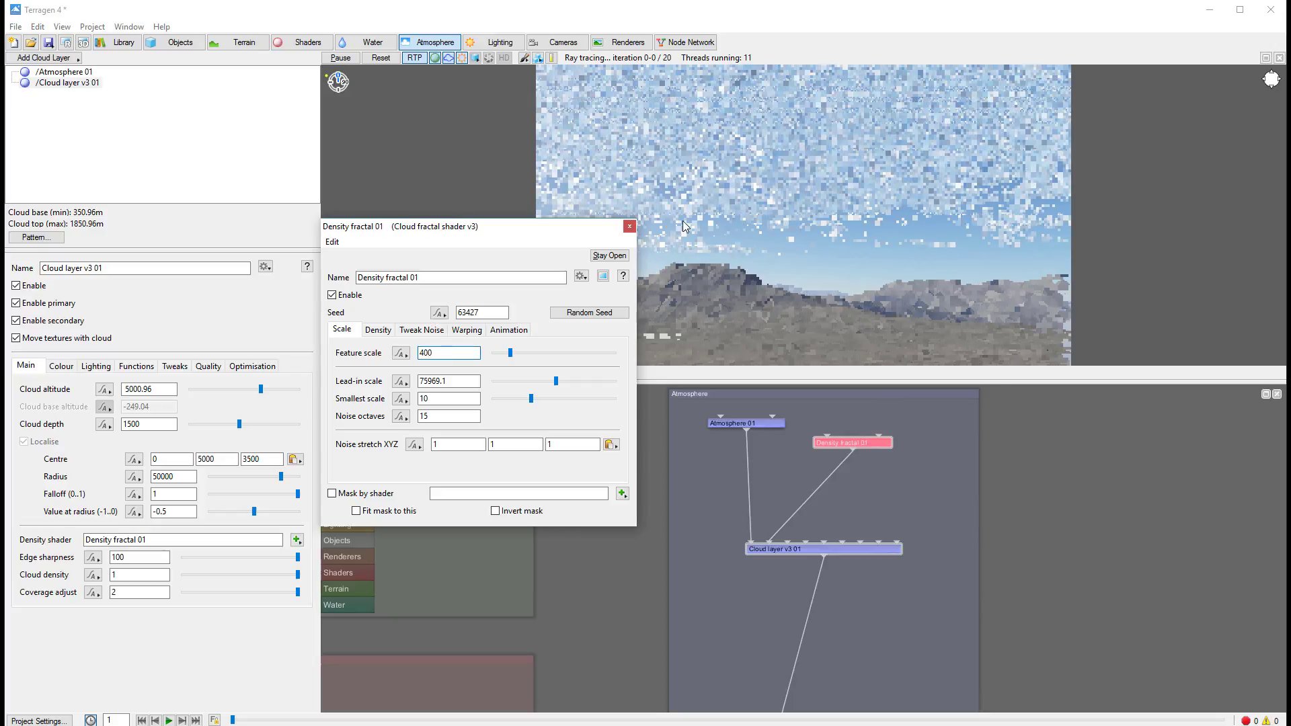
- Set the cloud centre Z to 50000 and lower edge sharpness to about 12.24
left_click(630, 226)
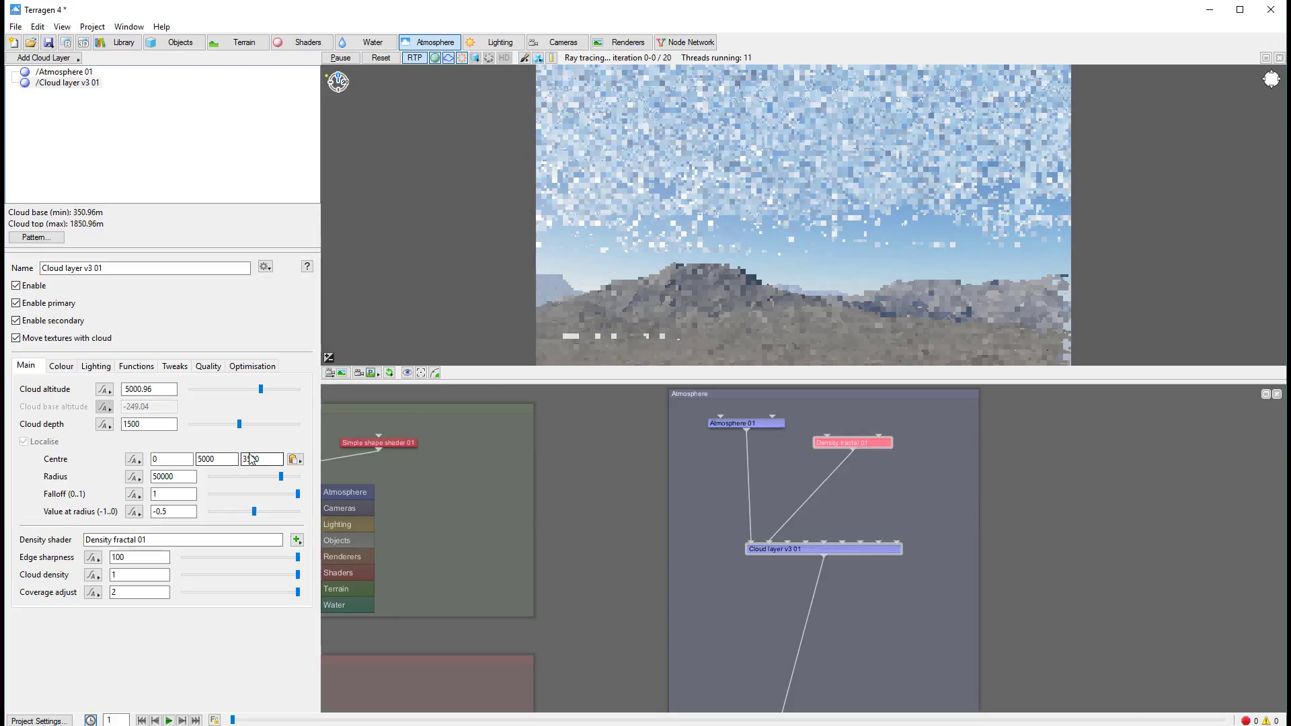
left_click_drag(250, 460, 217, 463)
type("5")
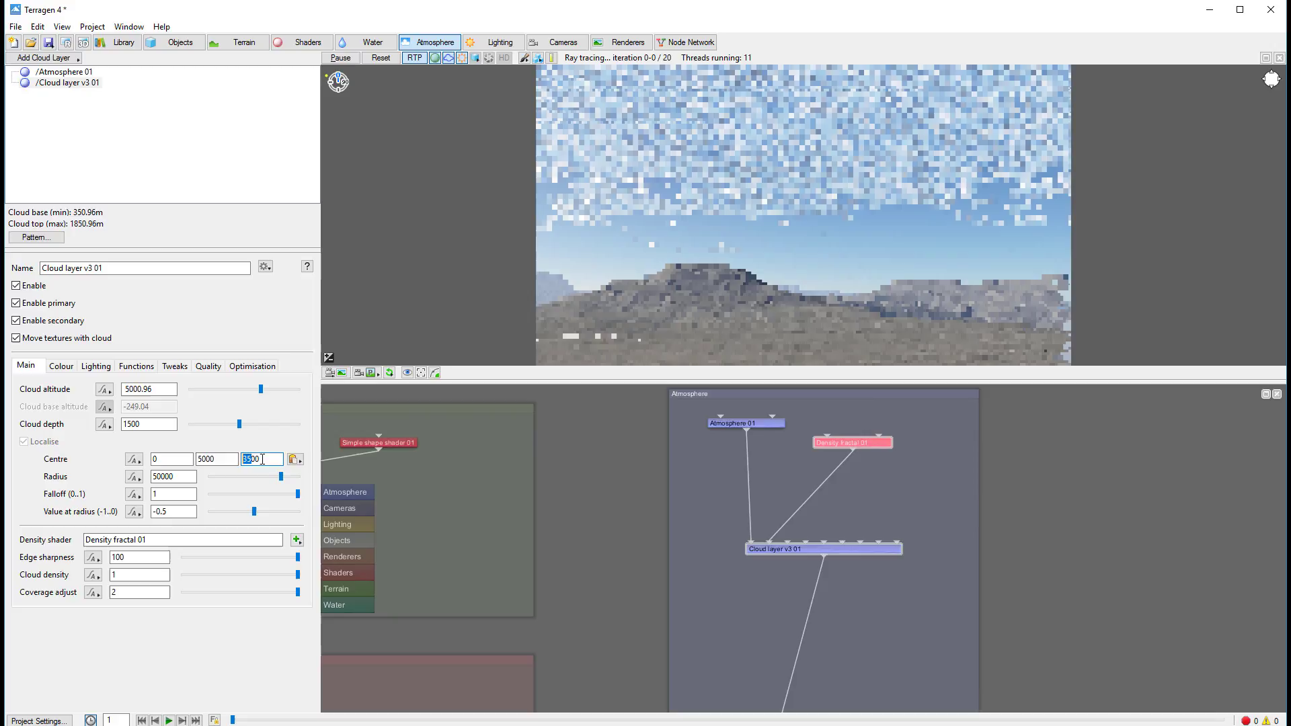
type("00")
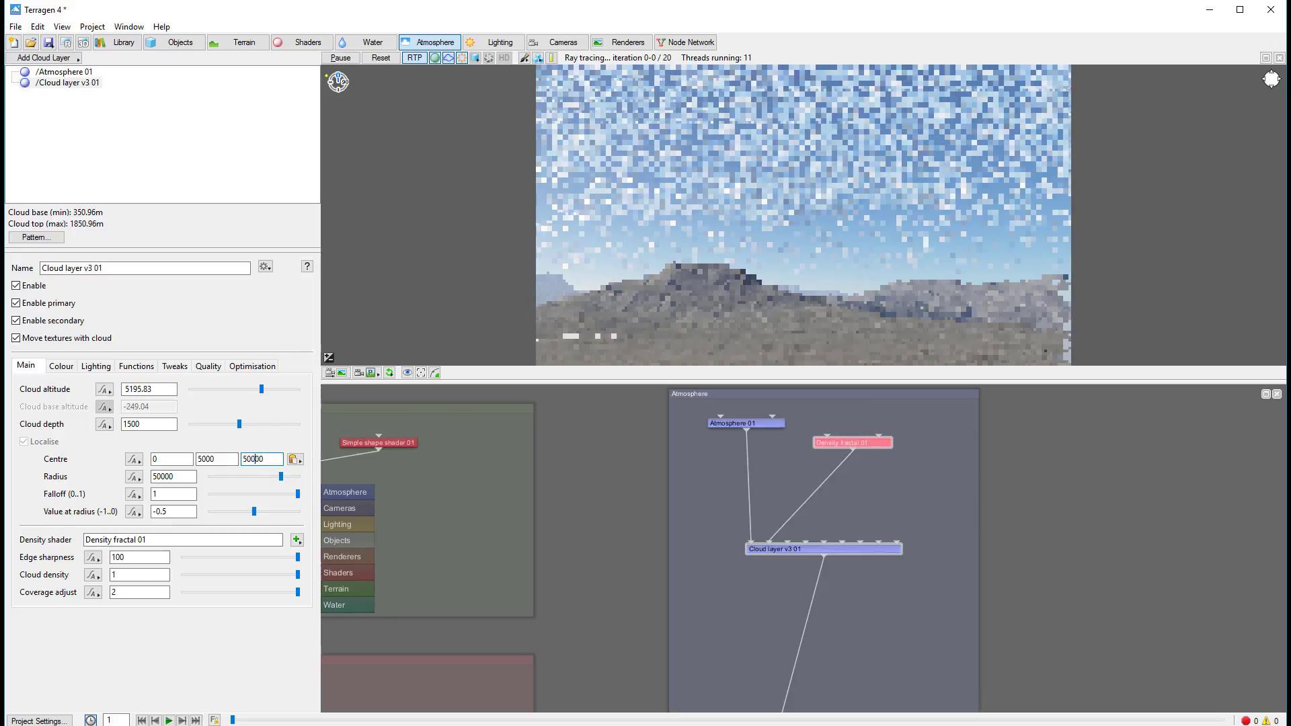
key("Return")
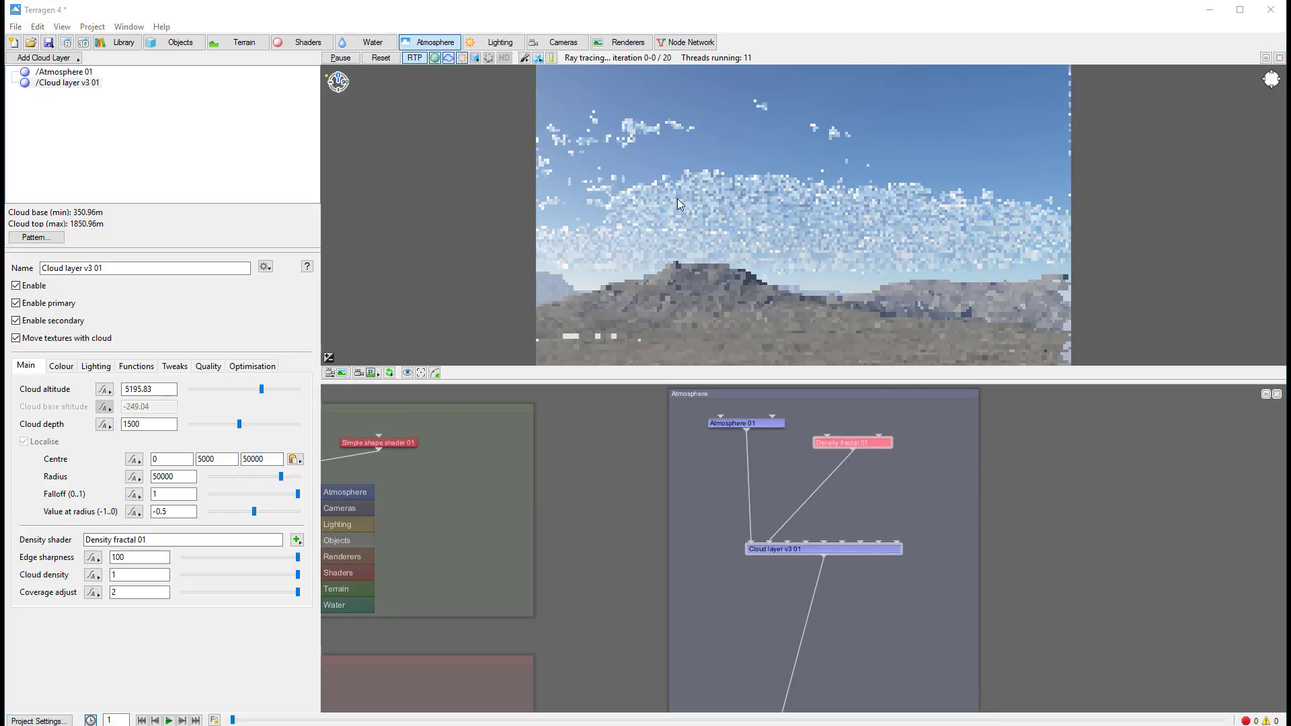
left_click(180, 475)
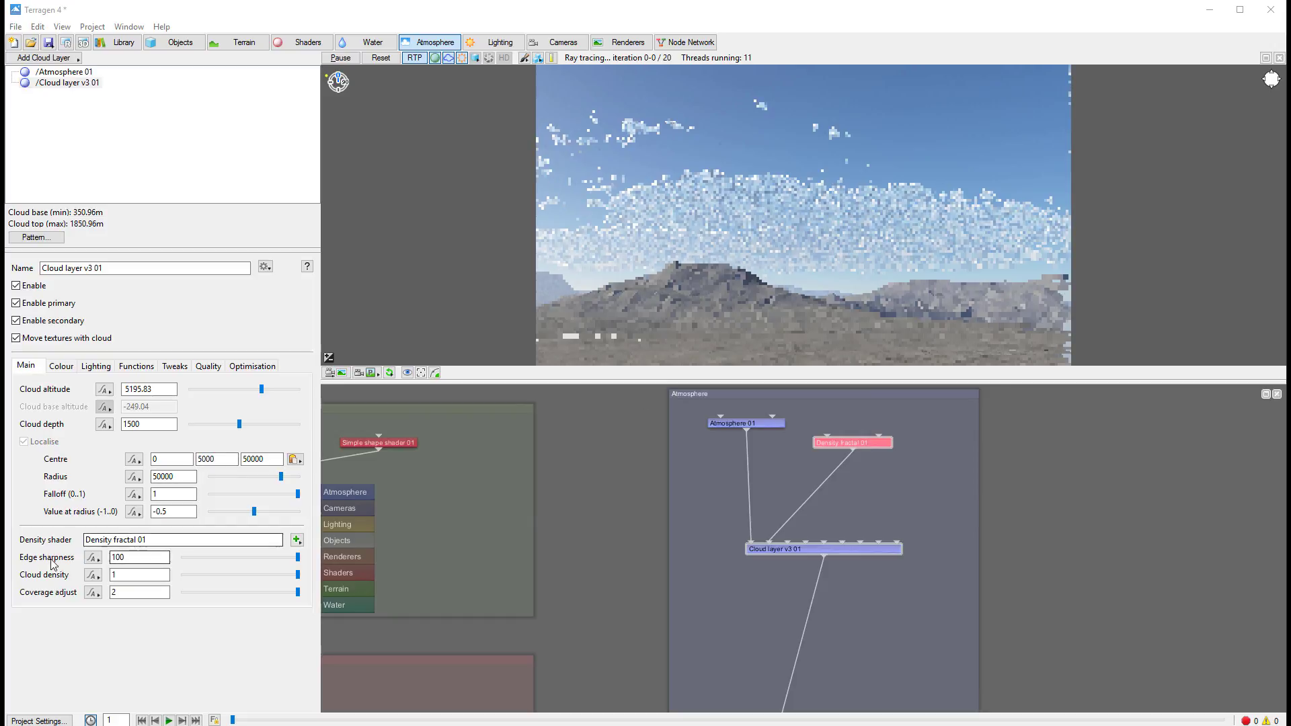
left_click_drag(298, 558, 273, 591)
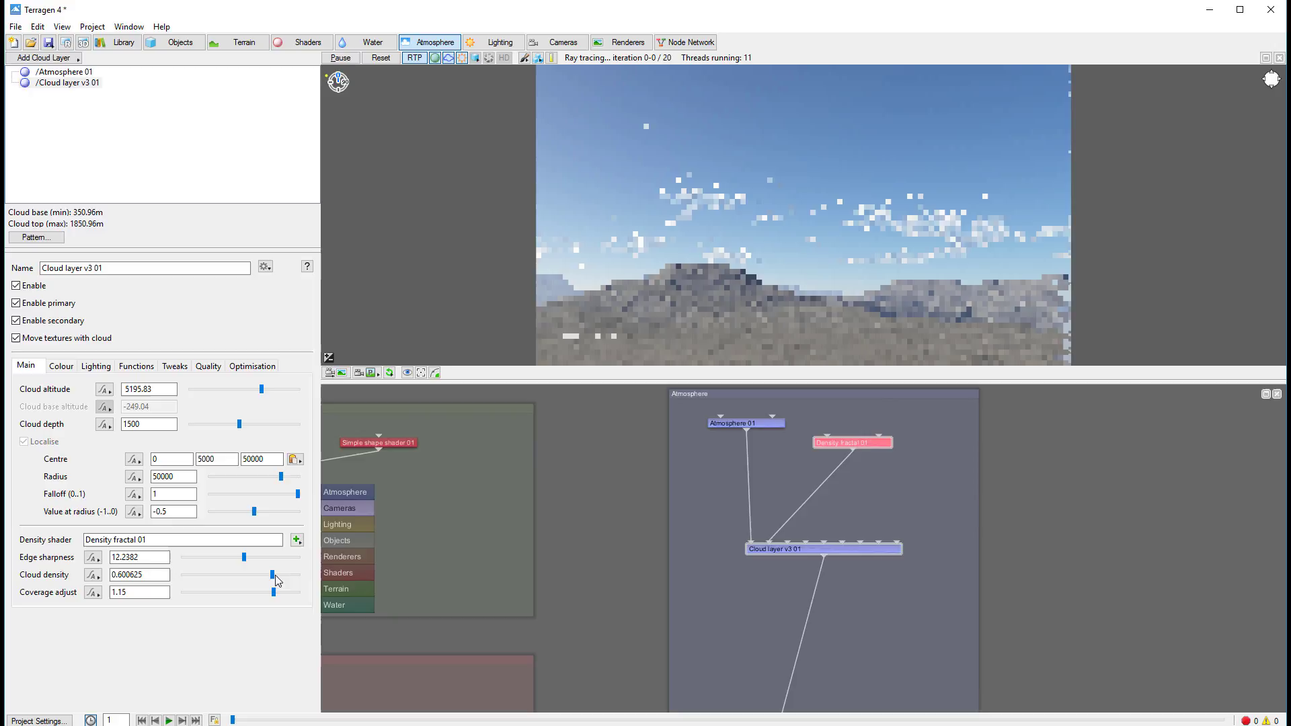
- Thin the cloud density to 0.16 so only scattered wisps remain
mouse_move(254, 574)
left_mouse_down()
mouse_move(227, 574)
mouse_move(259, 561)
left_mouse_up()
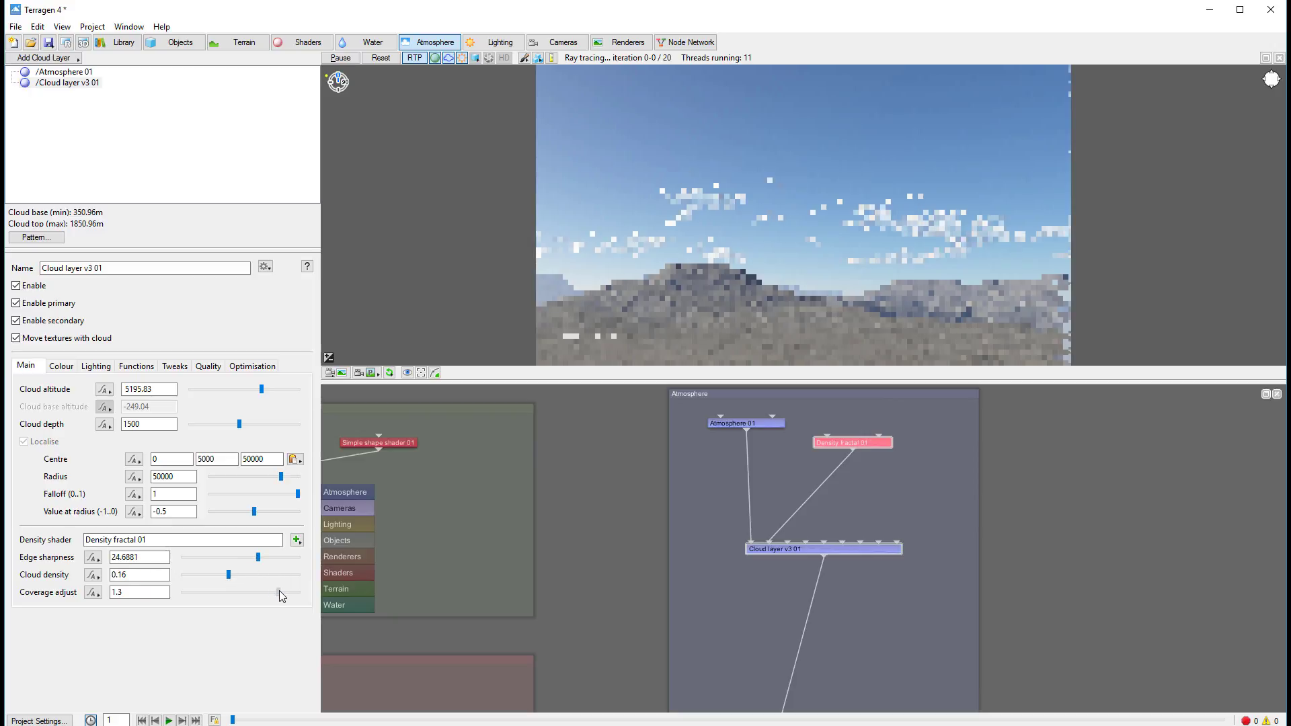
- Open Density fractal 01's density settings and set its coverage adjust to -0.325
double_click(852, 443)
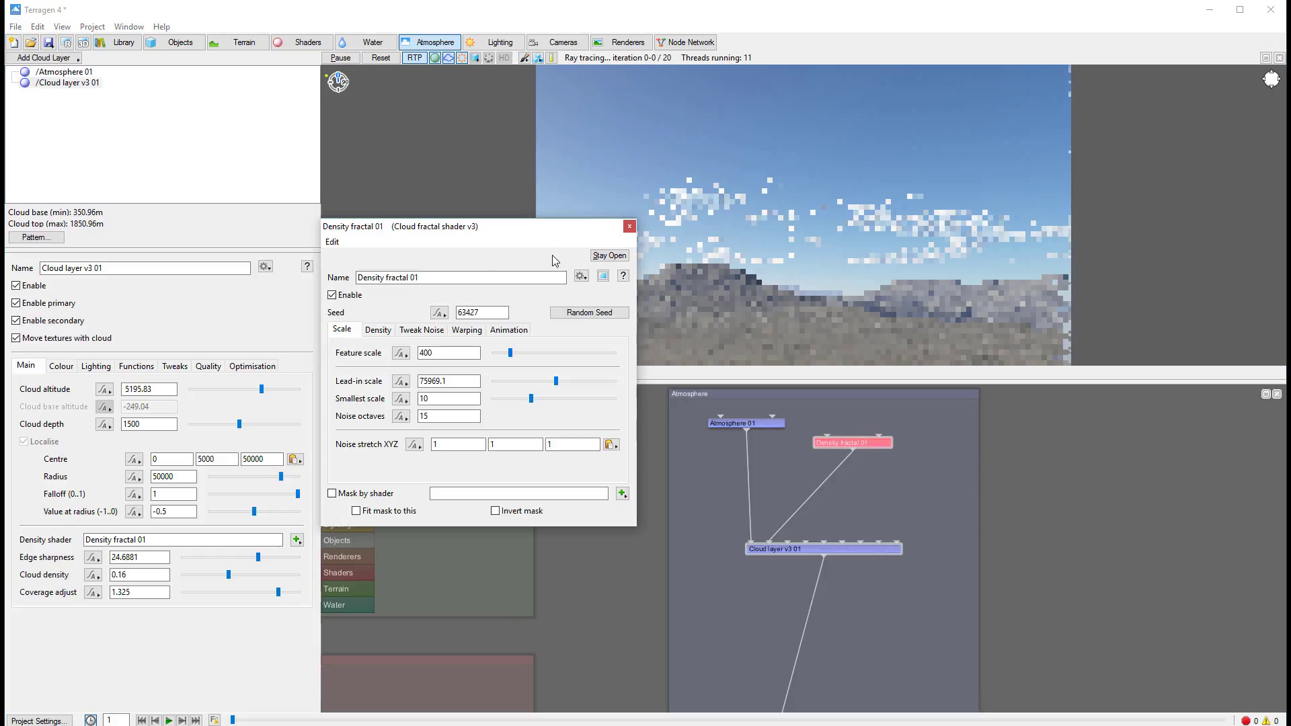
left_click(377, 331)
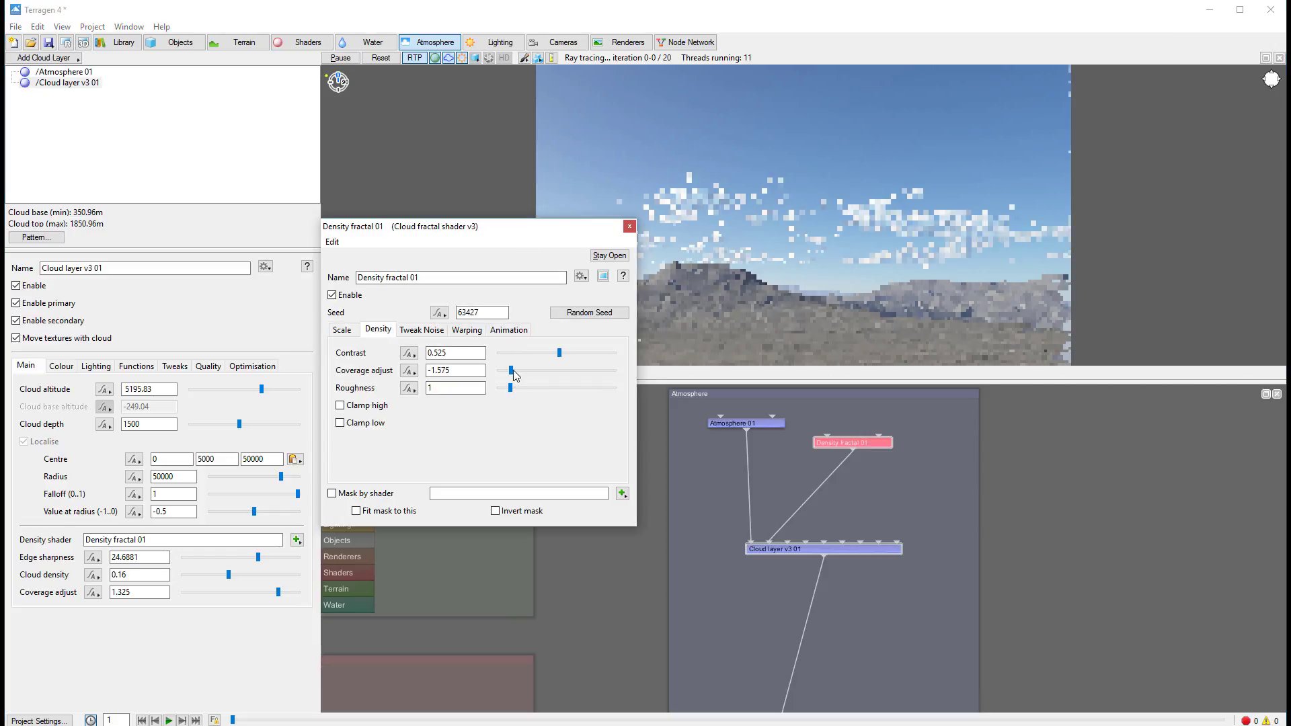
left_click_drag(536, 370, 562, 370)
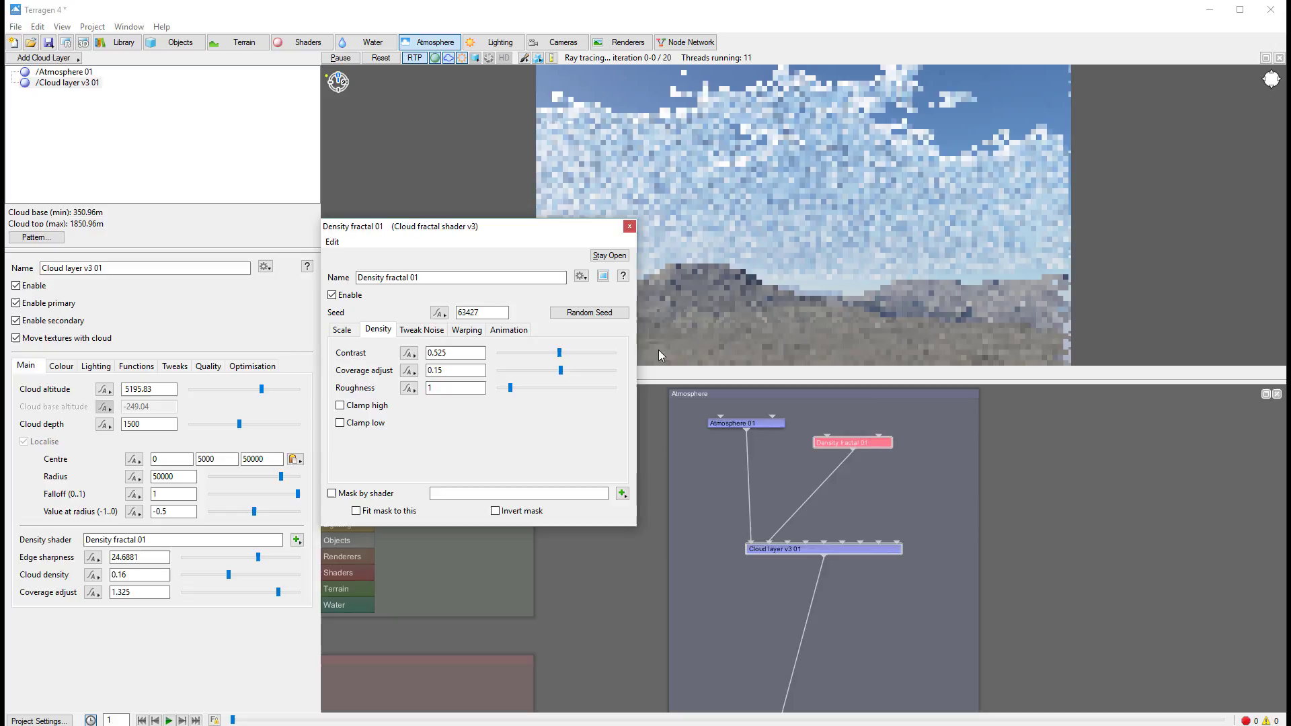
left_click_drag(558, 370, 547, 369)
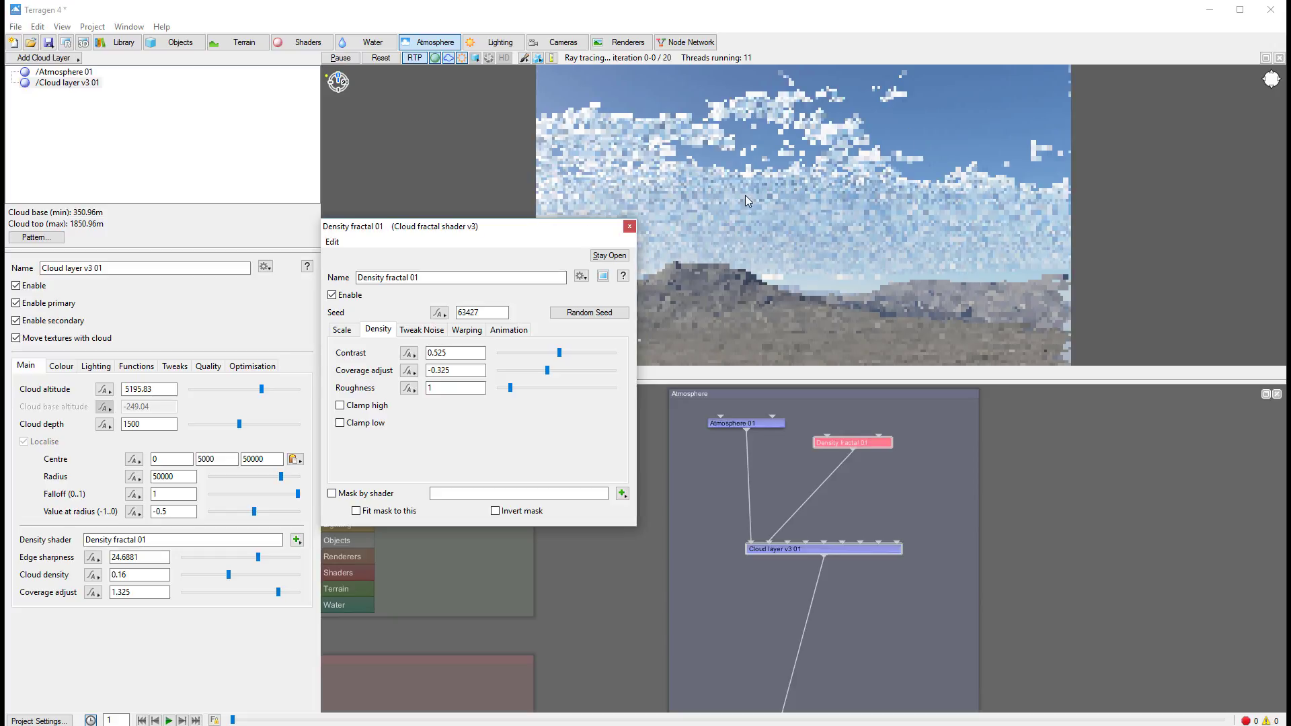
left_click_drag(571, 225, 577, 279)
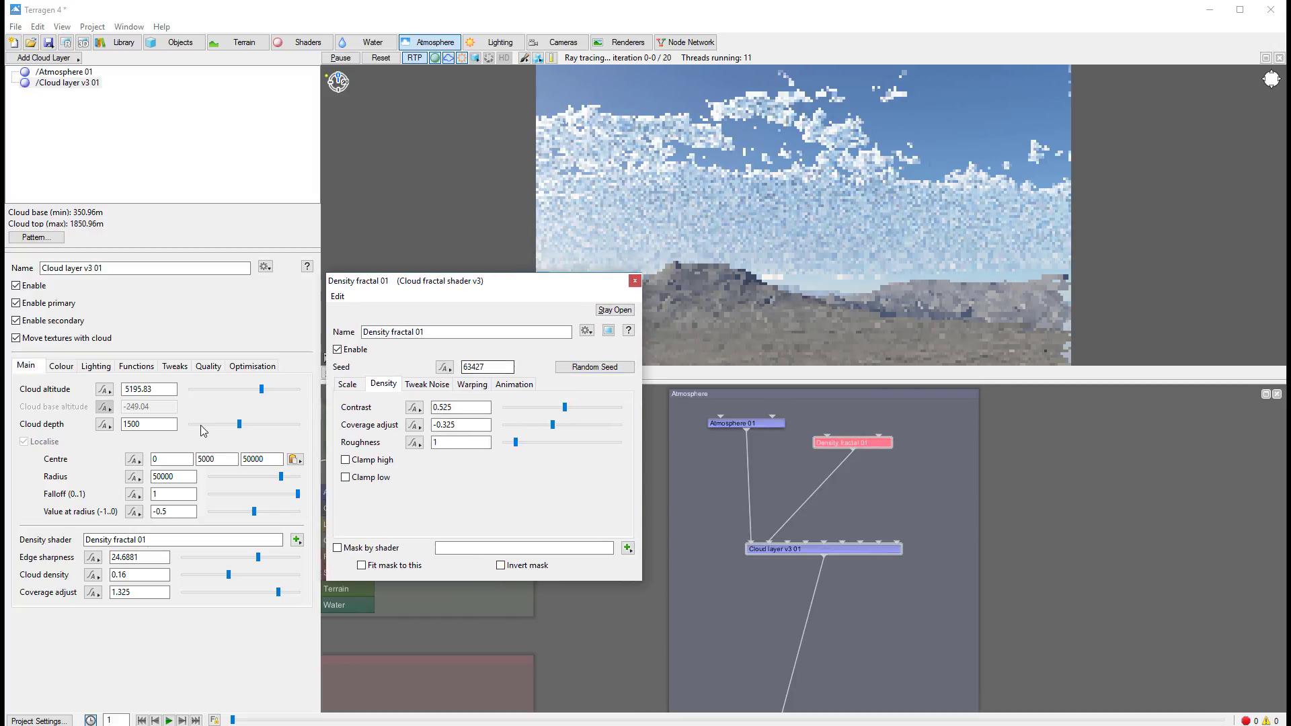
- Deepen the cloud layer to 2261.55 m, set edge sharpness to 10.0064, and close the fractal window
left_click_drag(240, 426, 263, 424)
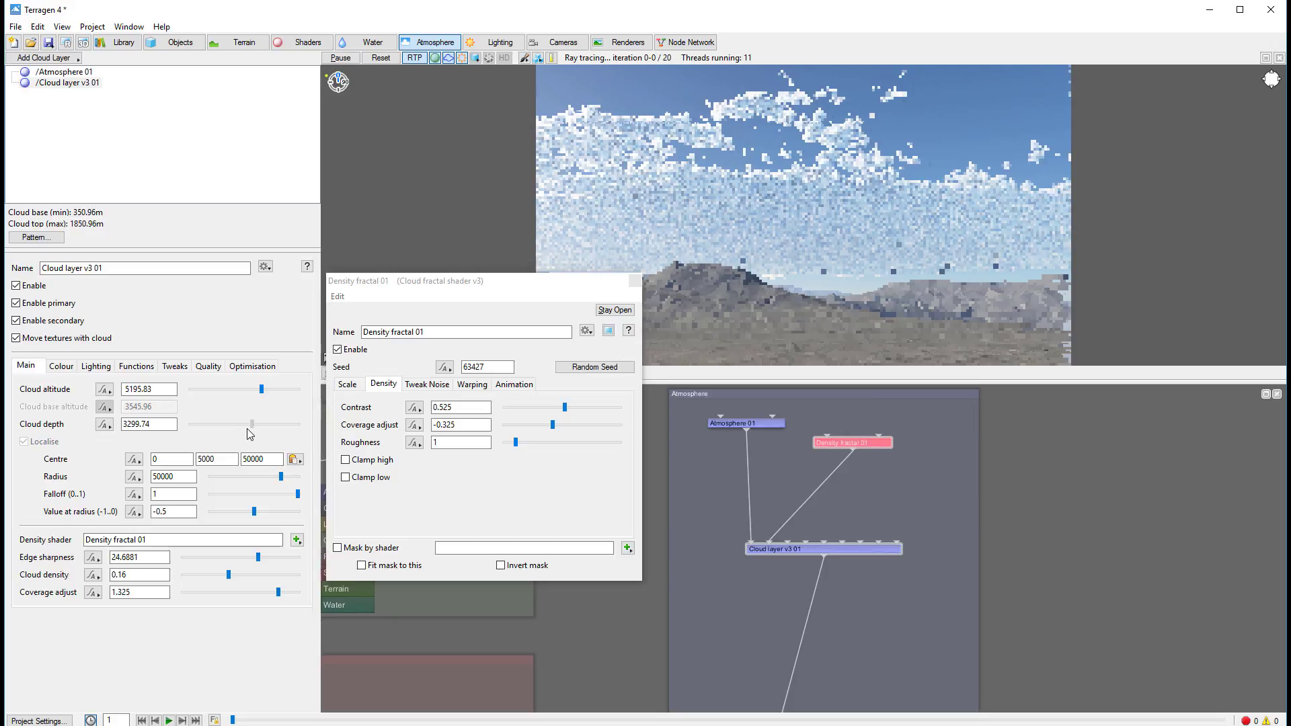
left_click_drag(247, 430, 246, 429)
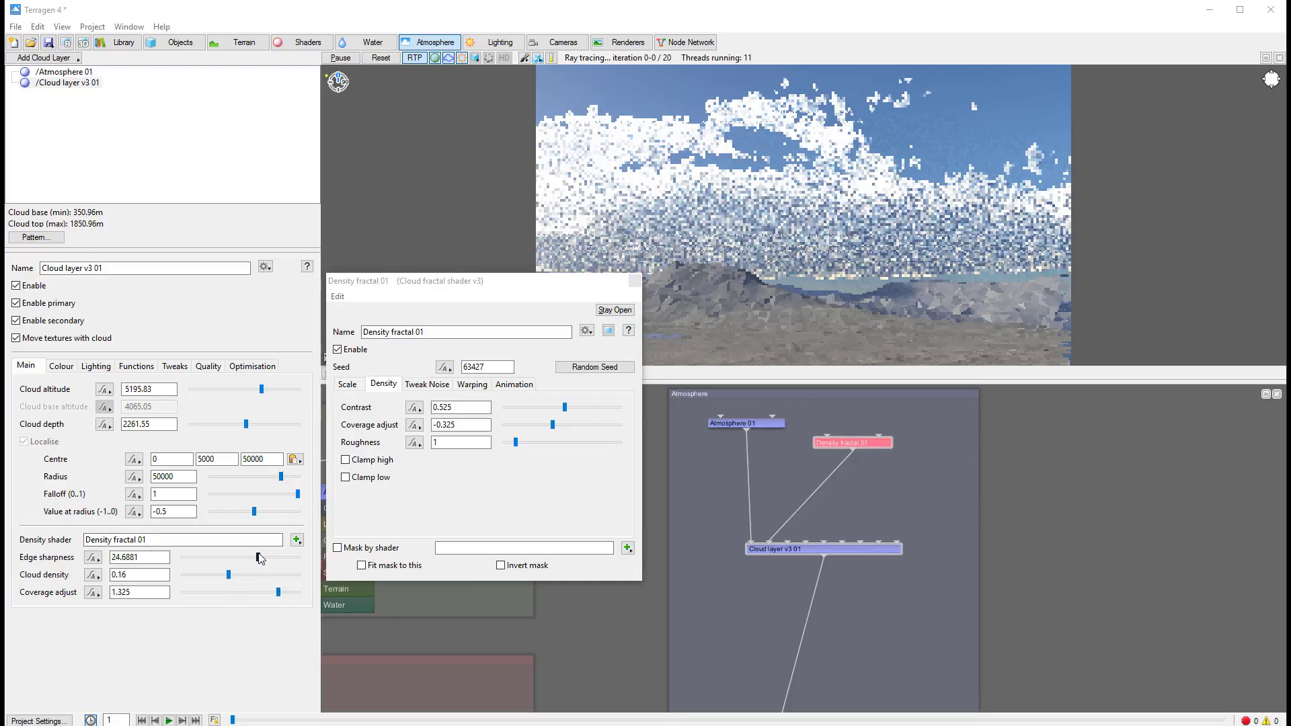
left_click_drag(256, 557, 255, 557)
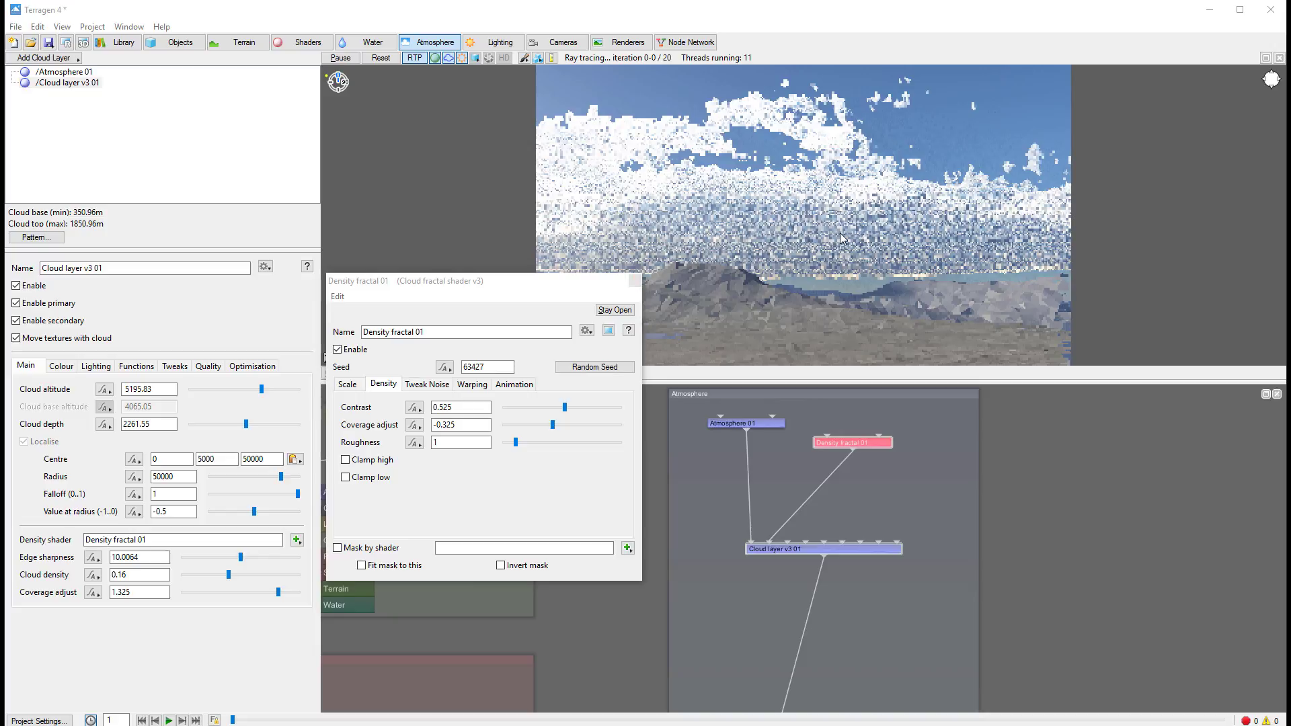
left_click(635, 281)
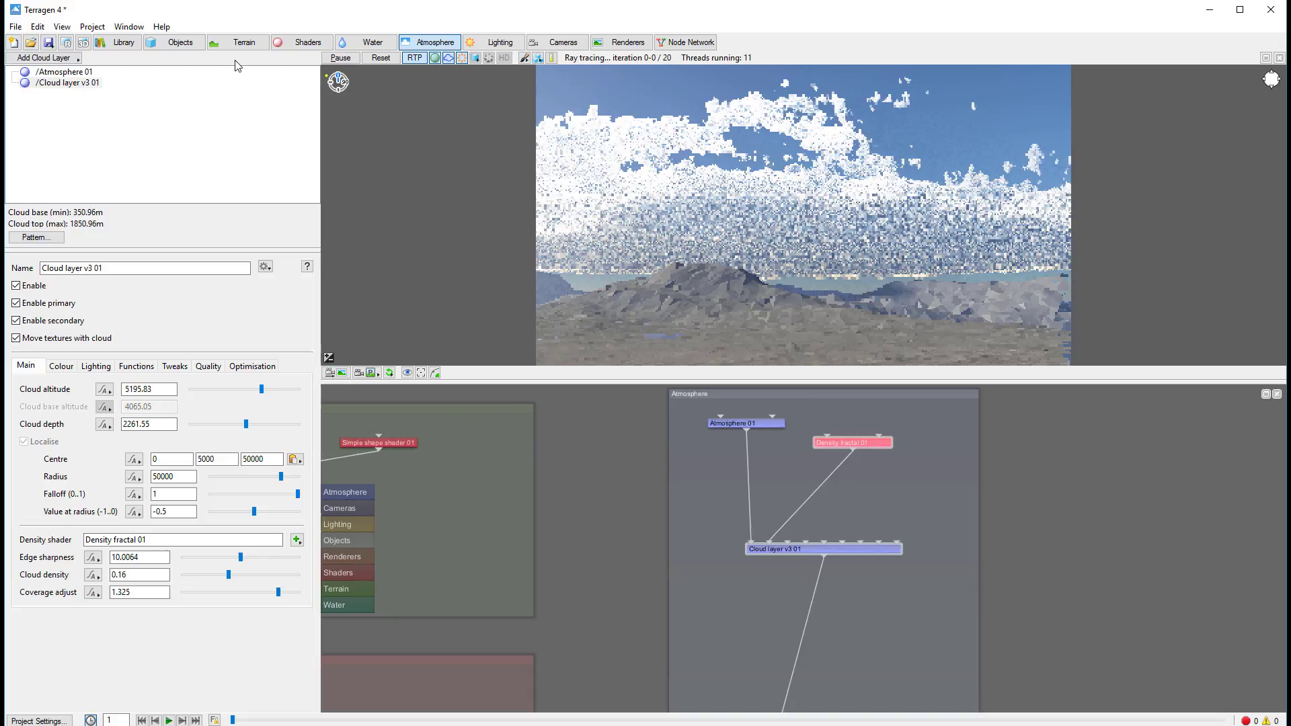
- Place Sunlight 01 at heading 353.25 and elevation 12.375, low behind the cloud bank
left_click(499, 45)
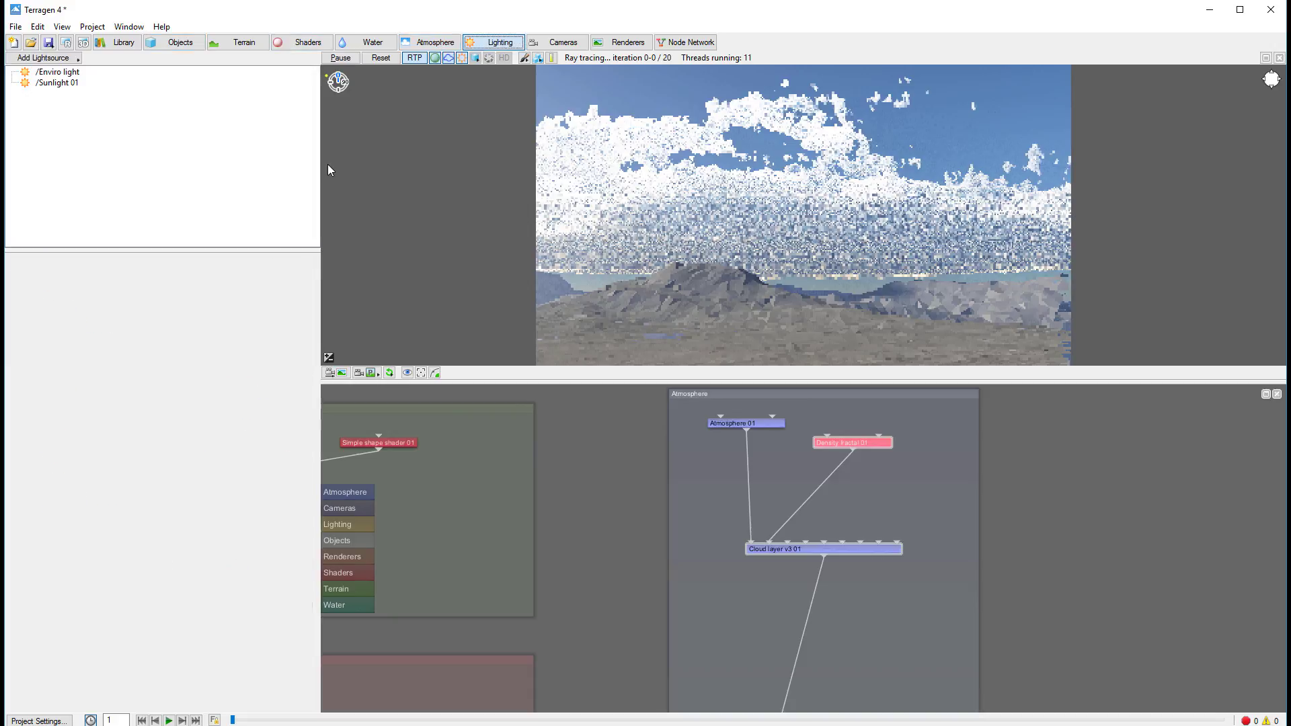
left_click(58, 74)
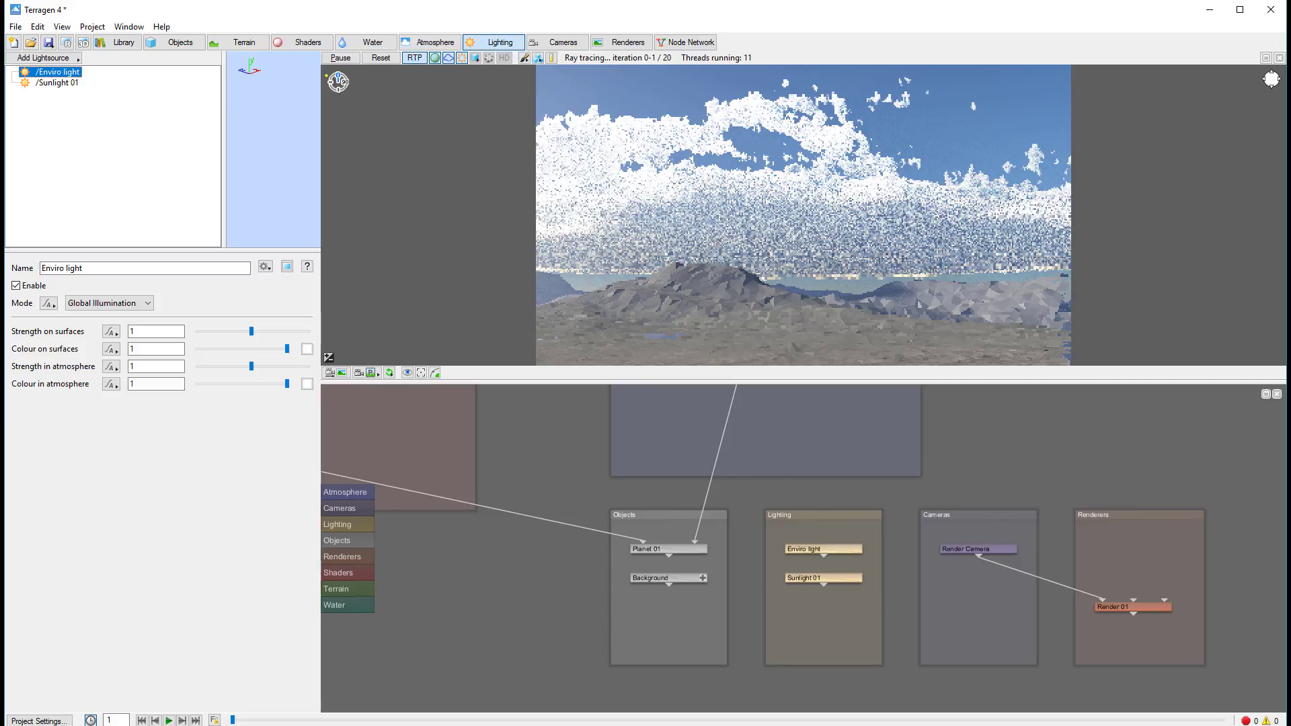
key("Down")
left_click(82, 83)
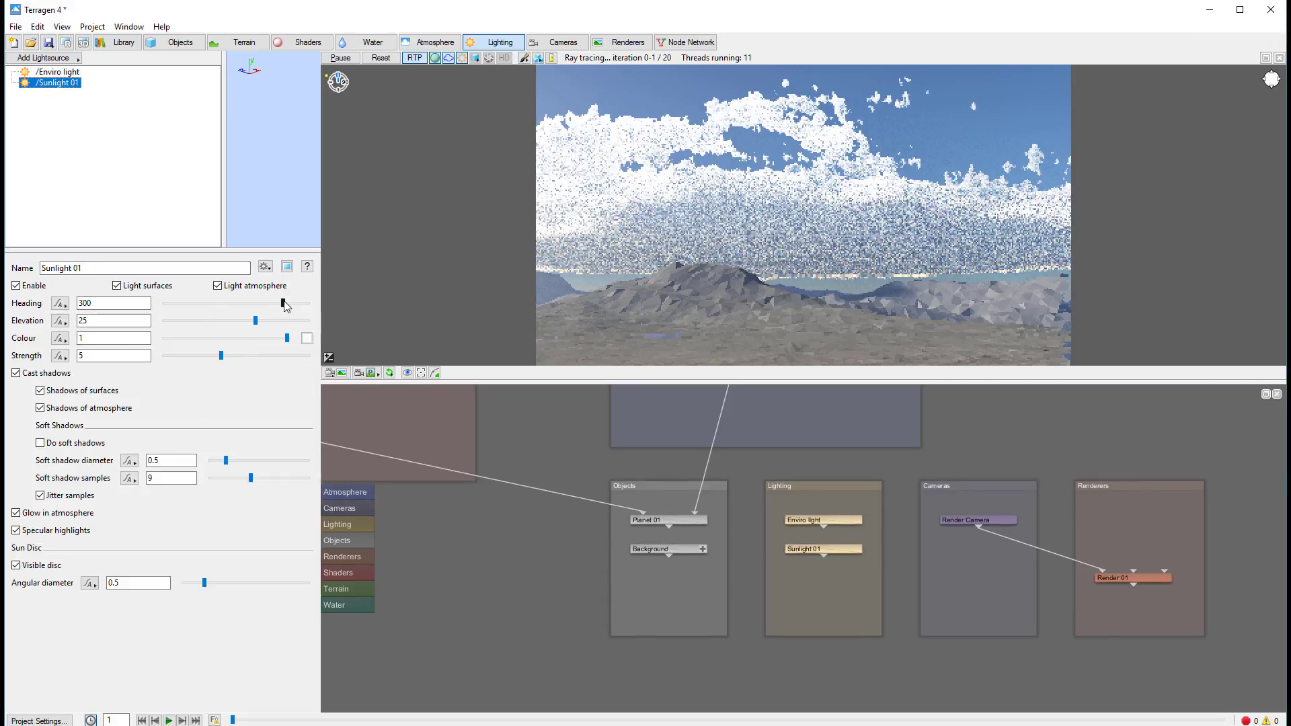
left_click_drag(286, 306, 308, 307)
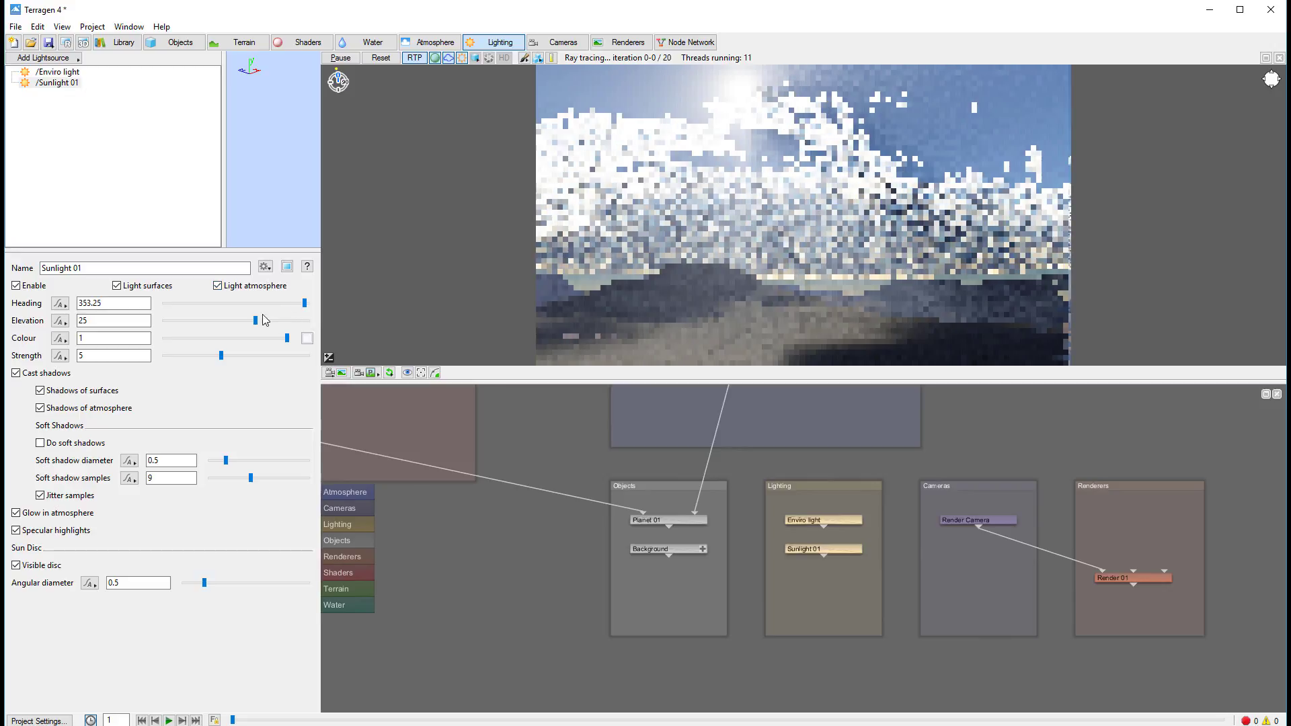
left_click_drag(251, 326, 234, 324)
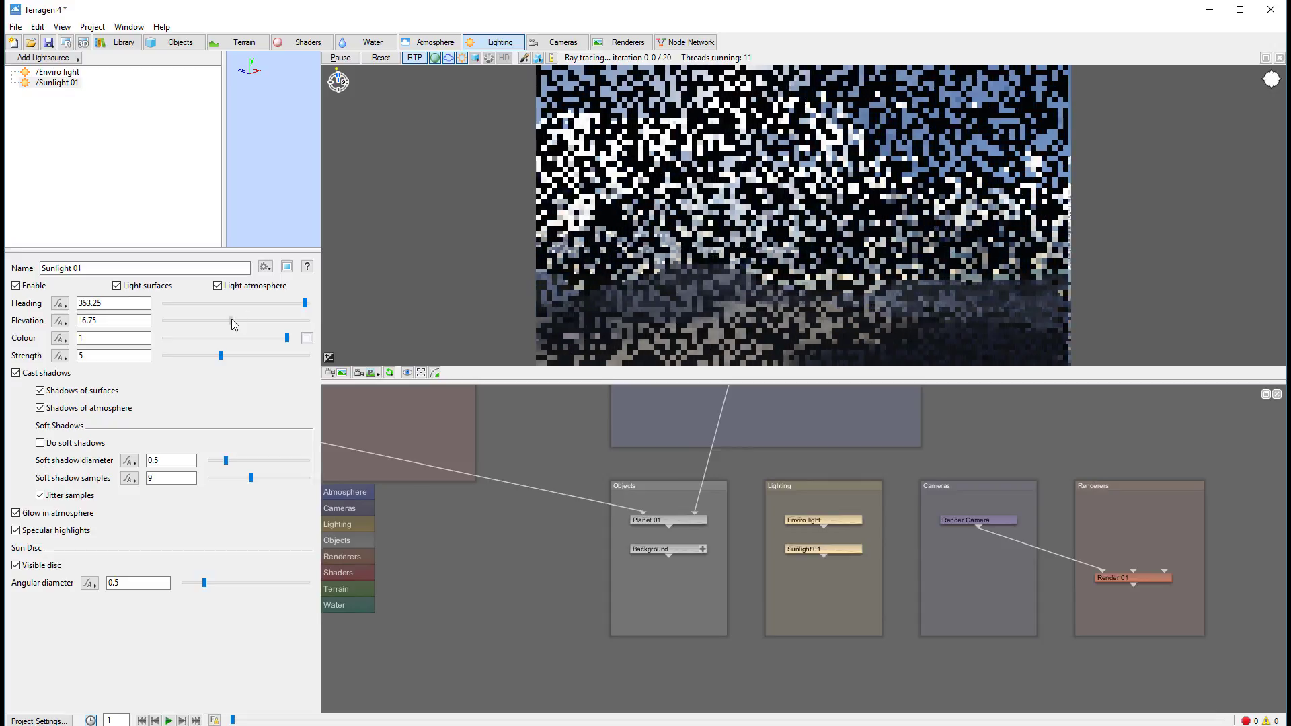
left_click_drag(234, 325, 252, 324)
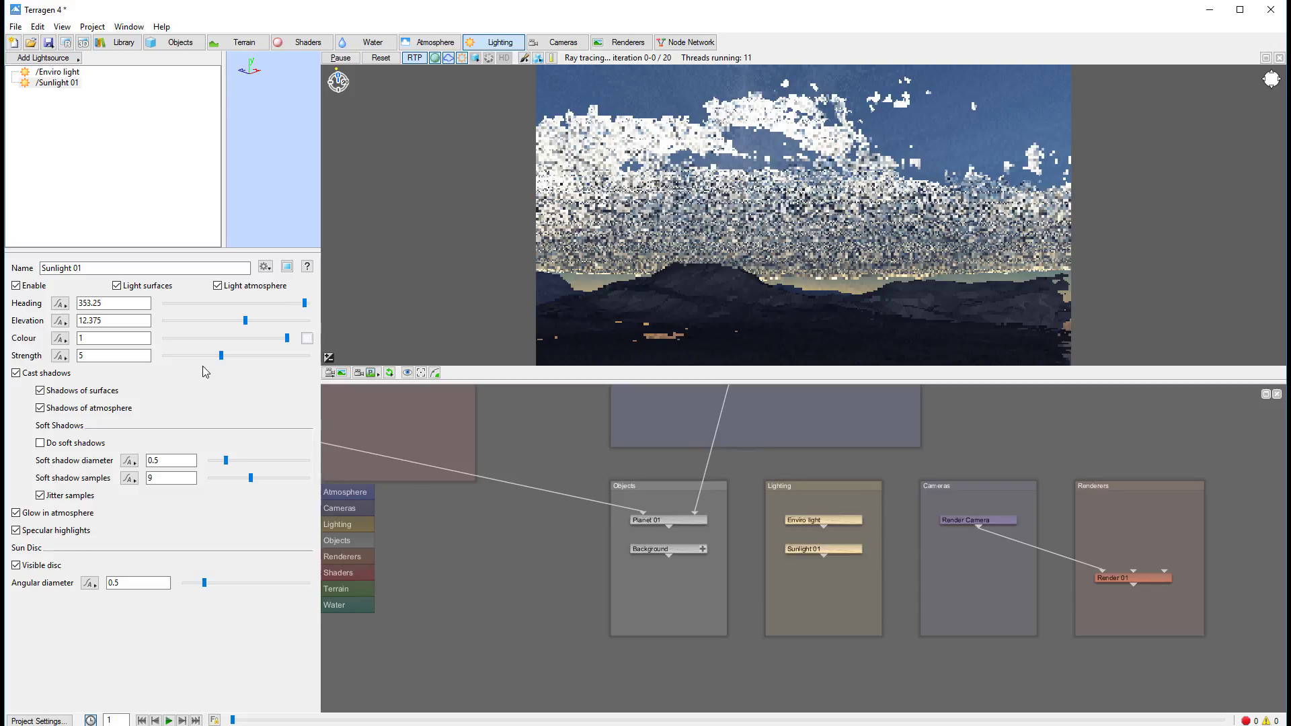
- Select Cloud layer v3 01 and set its cloud density to 0.208164
left_click(432, 41)
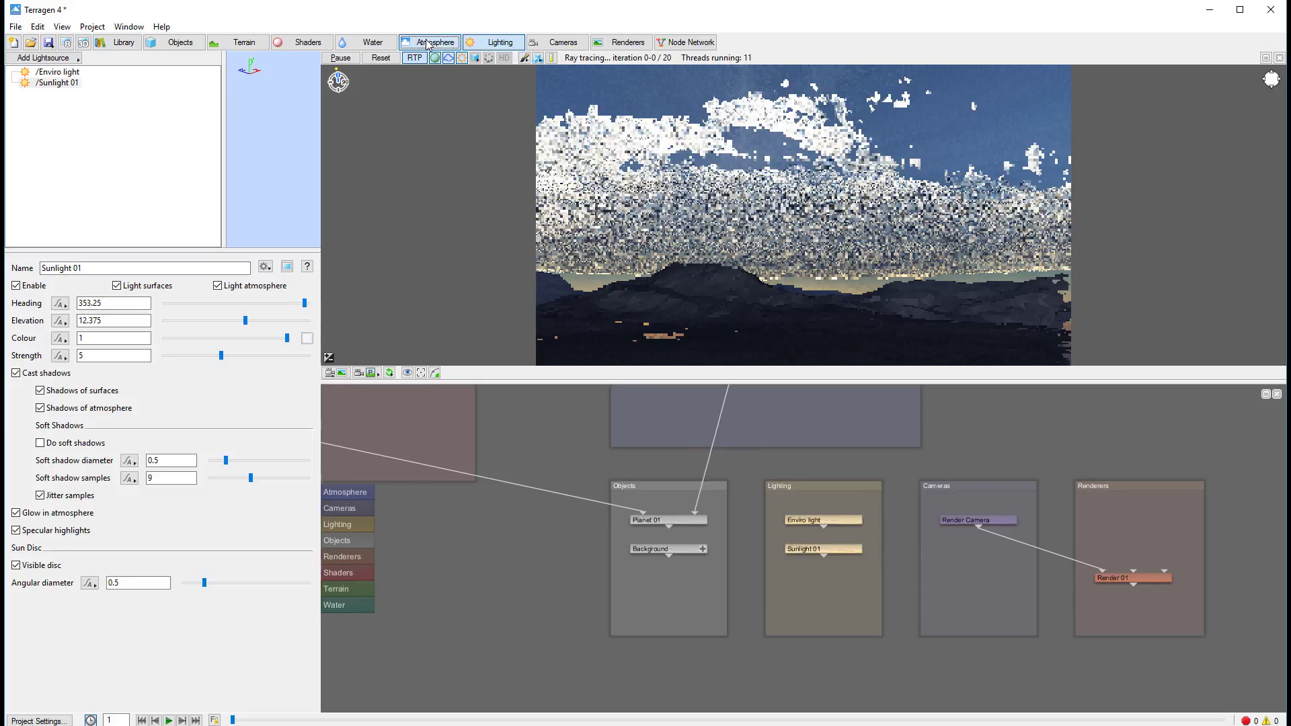
left_click(38, 83)
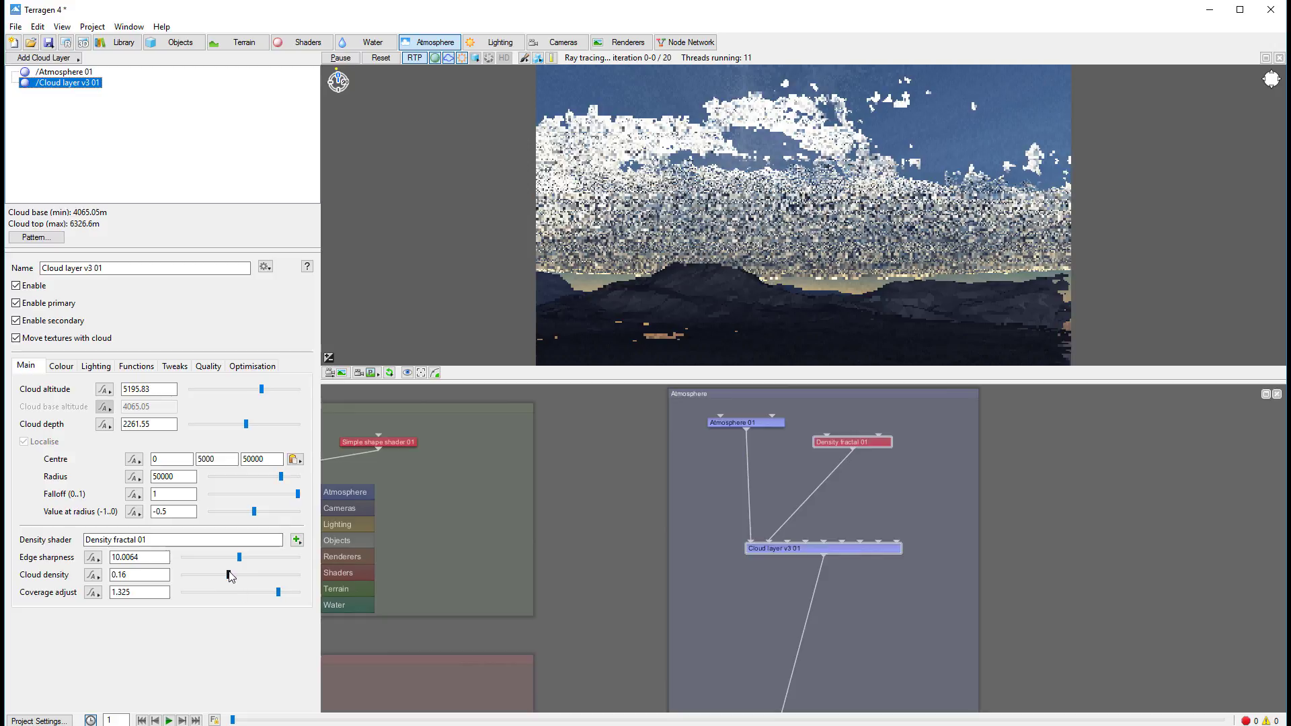
left_click_drag(228, 572, 205, 574)
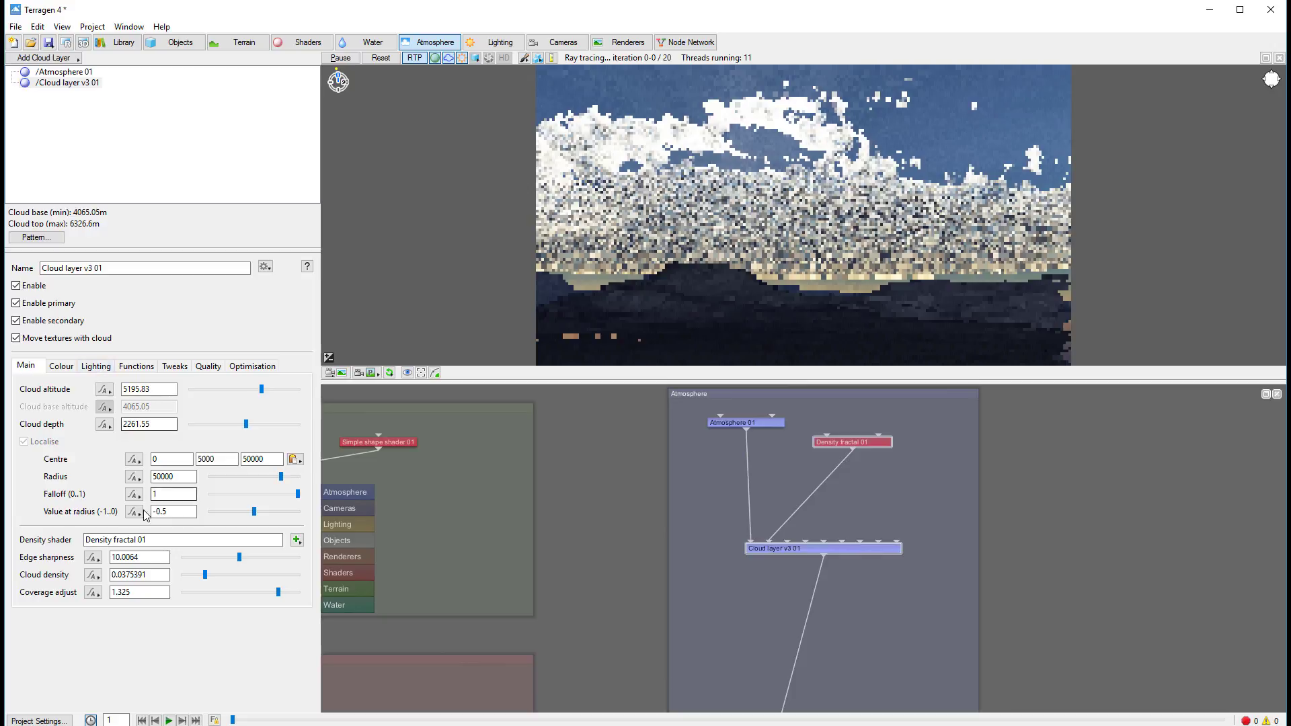
left_click_drag(211, 576, 235, 575)
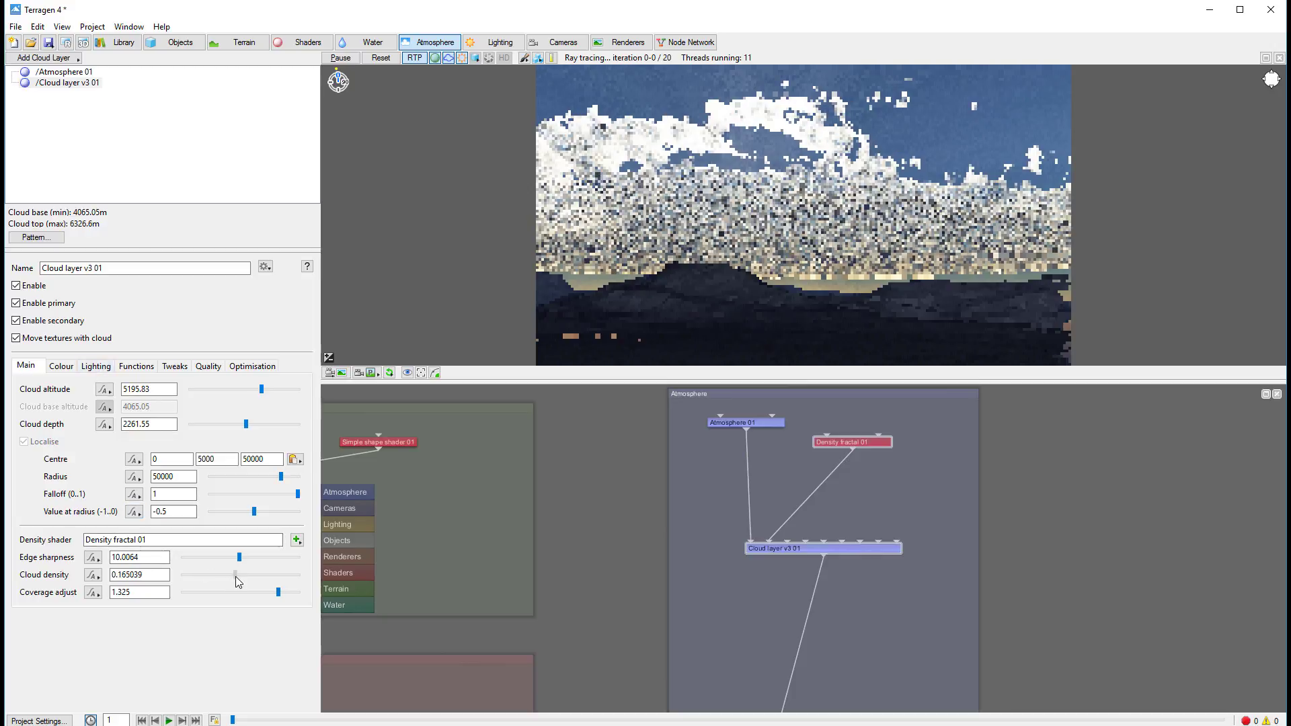
left_click(96, 365)
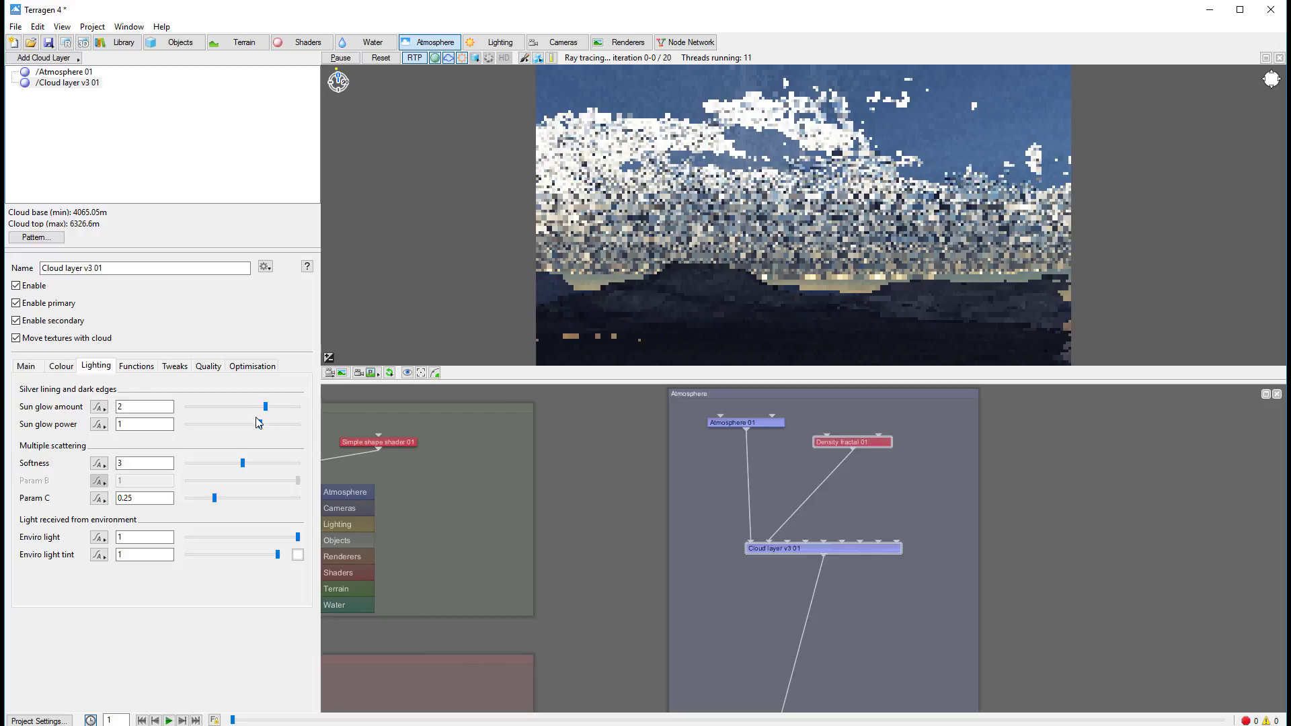
- Set the cloud's sun glow amount to 4 and sun glow power to 1.5
left_click_drag(266, 407, 189, 412)
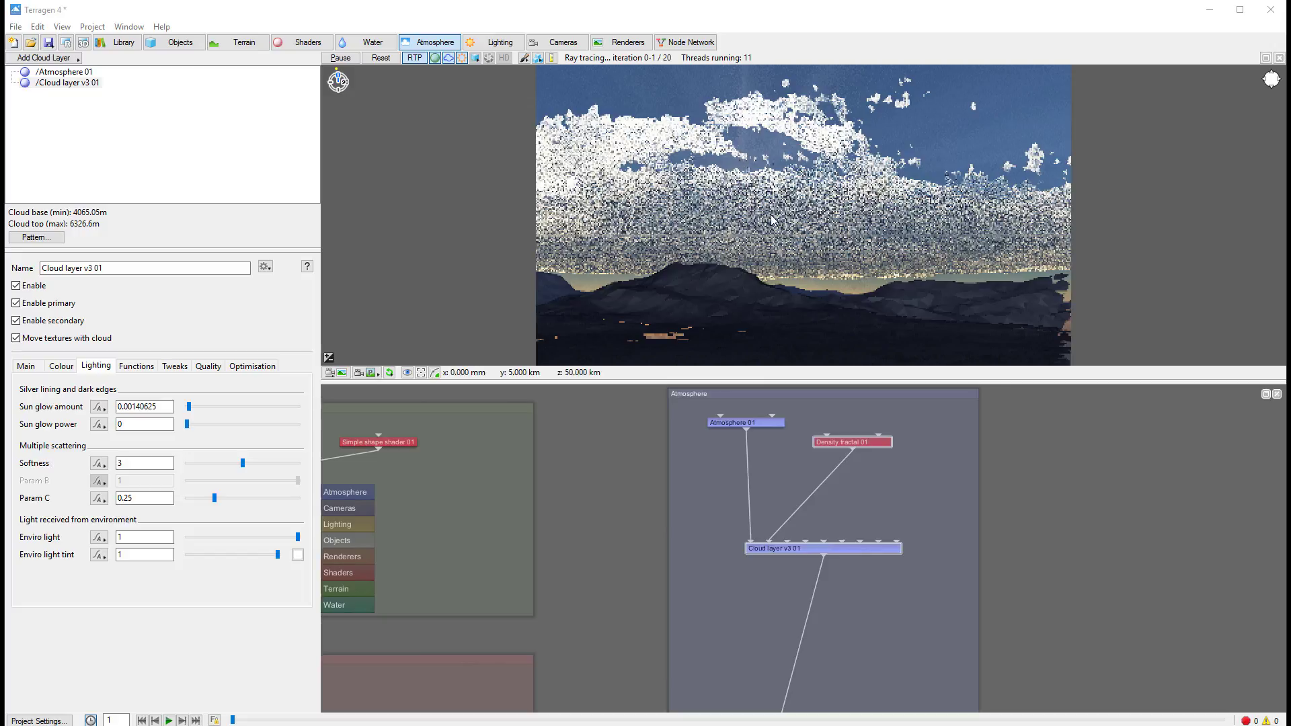
left_click_drag(191, 408, 322, 409)
left_click_drag(187, 425, 321, 431)
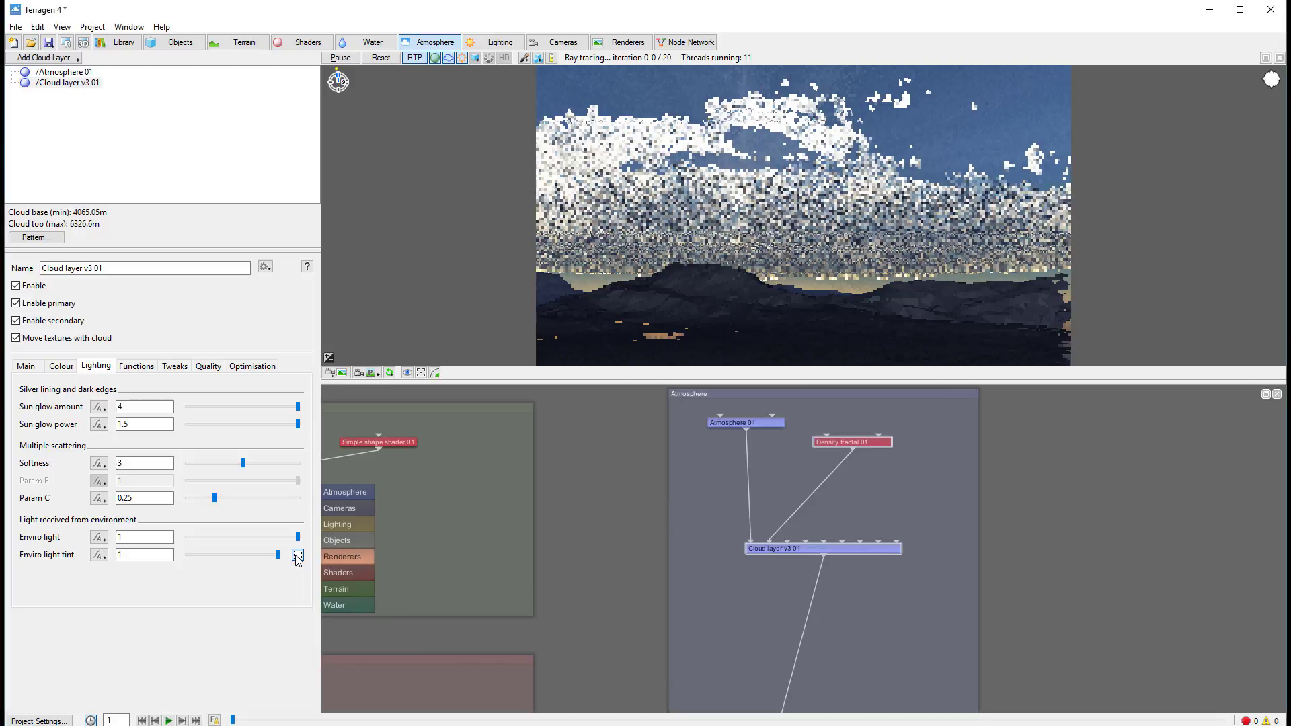
left_click(297, 555)
- Apply a light peach enviro light tint and darken the cloud colour to 0.24375
left_click(232, 275)
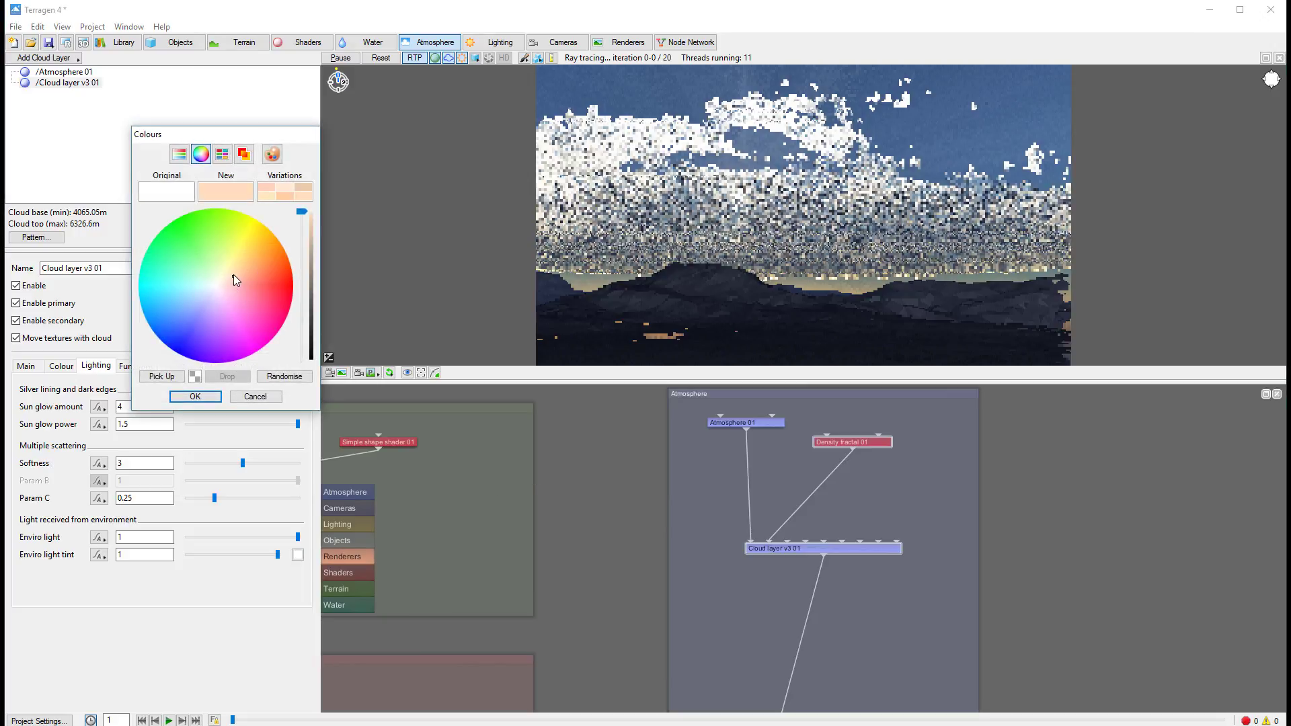
left_click(195, 396)
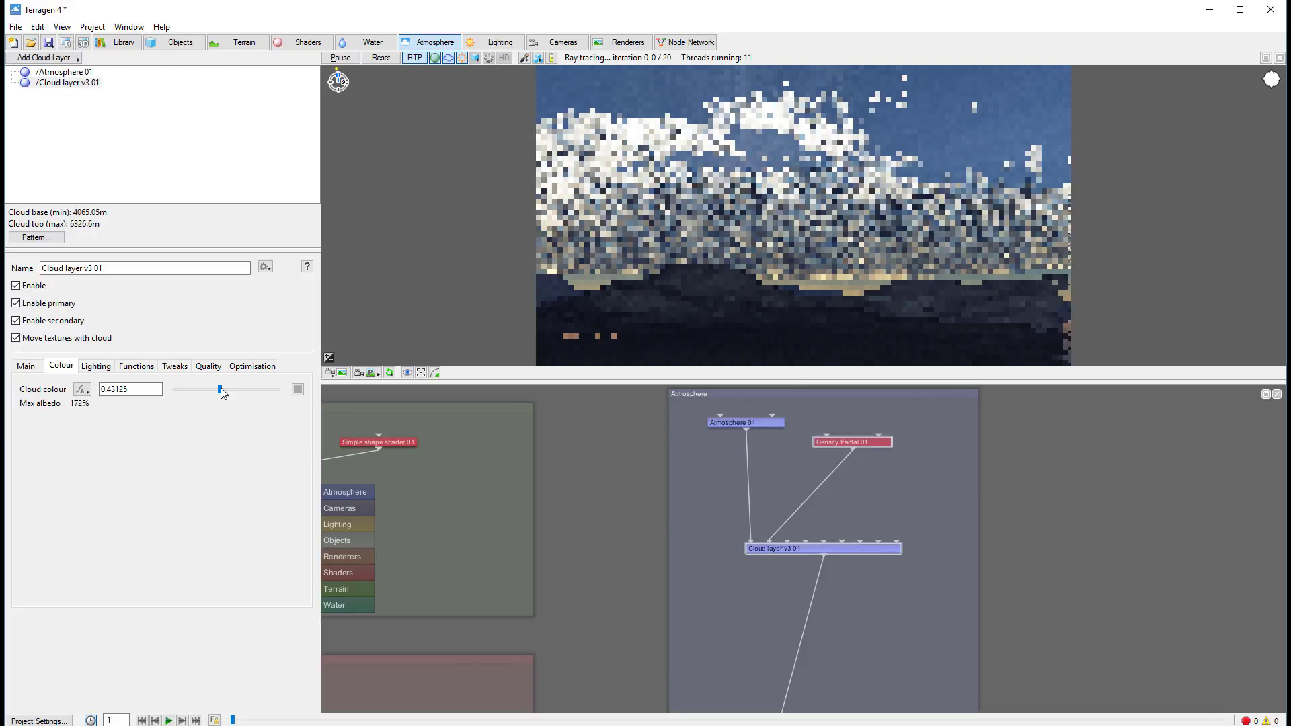
left_click_drag(216, 390, 205, 398)
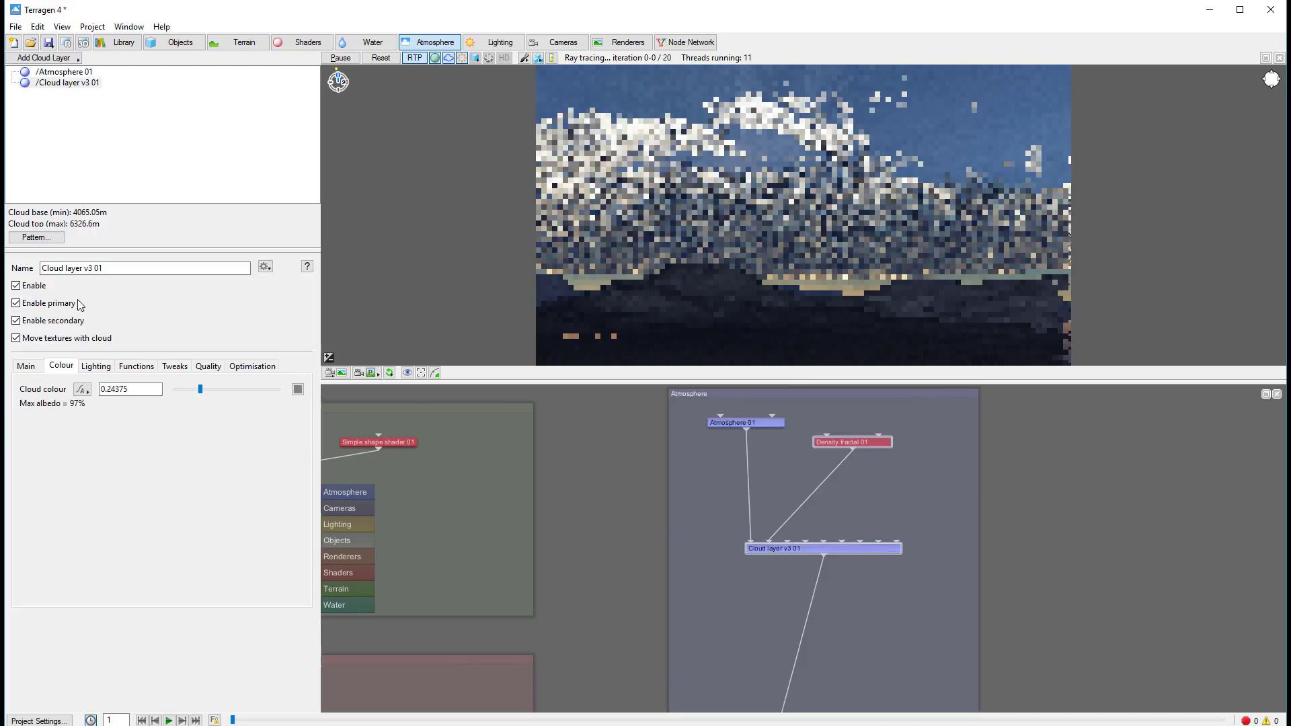
left_click(32, 368)
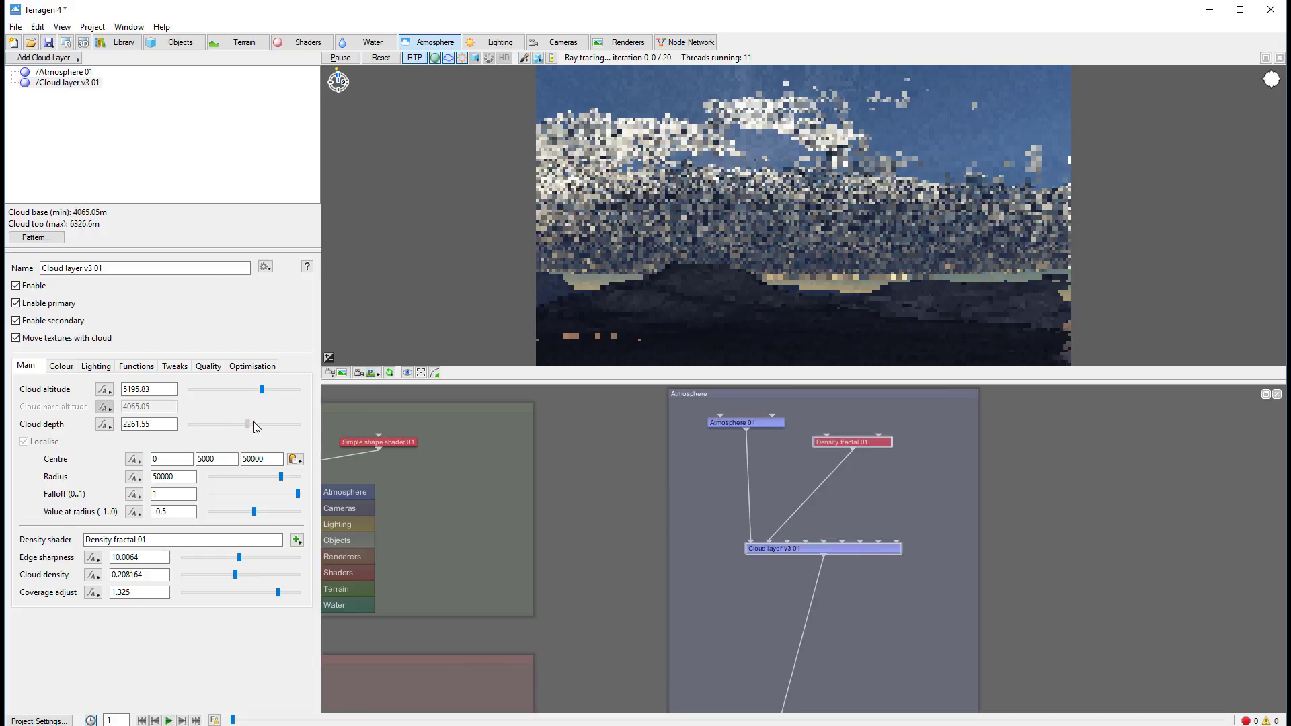
- Deepen the cloud layer to about 4061.18 m and raise the centre Y to 6000
left_click_drag(253, 423, 256, 411)
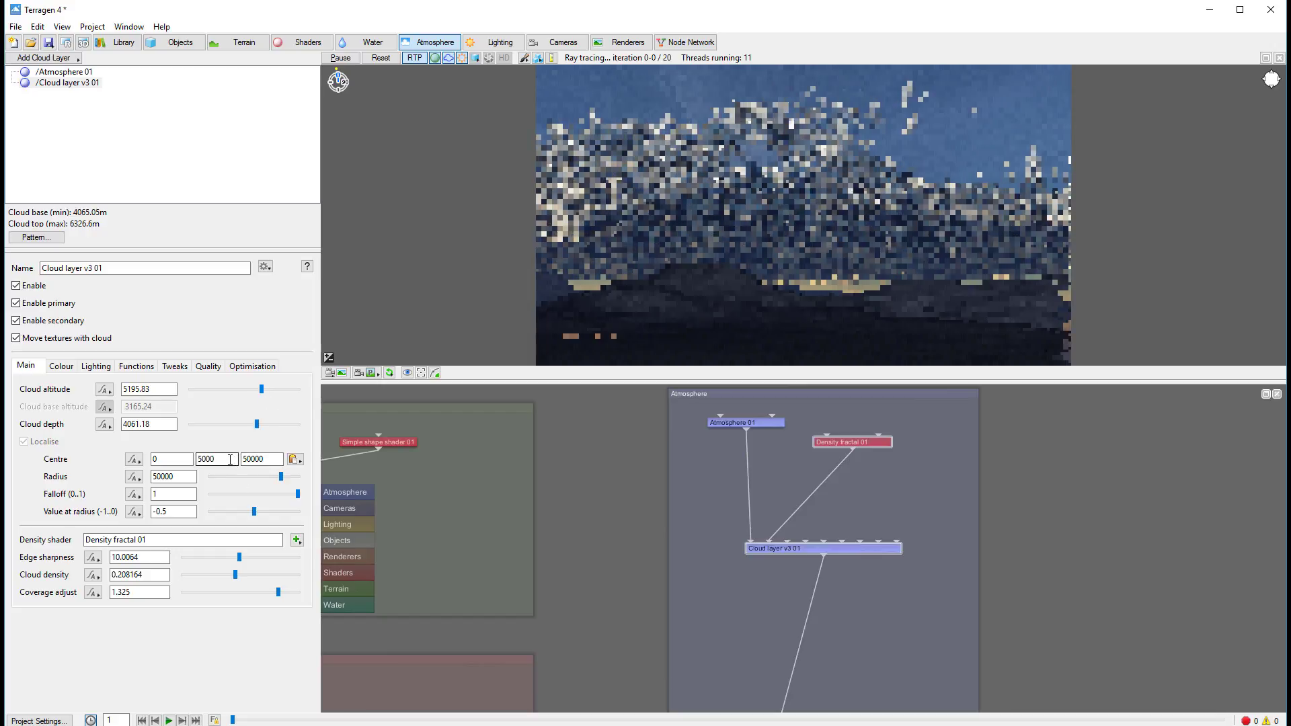
left_click_drag(203, 459, 197, 459)
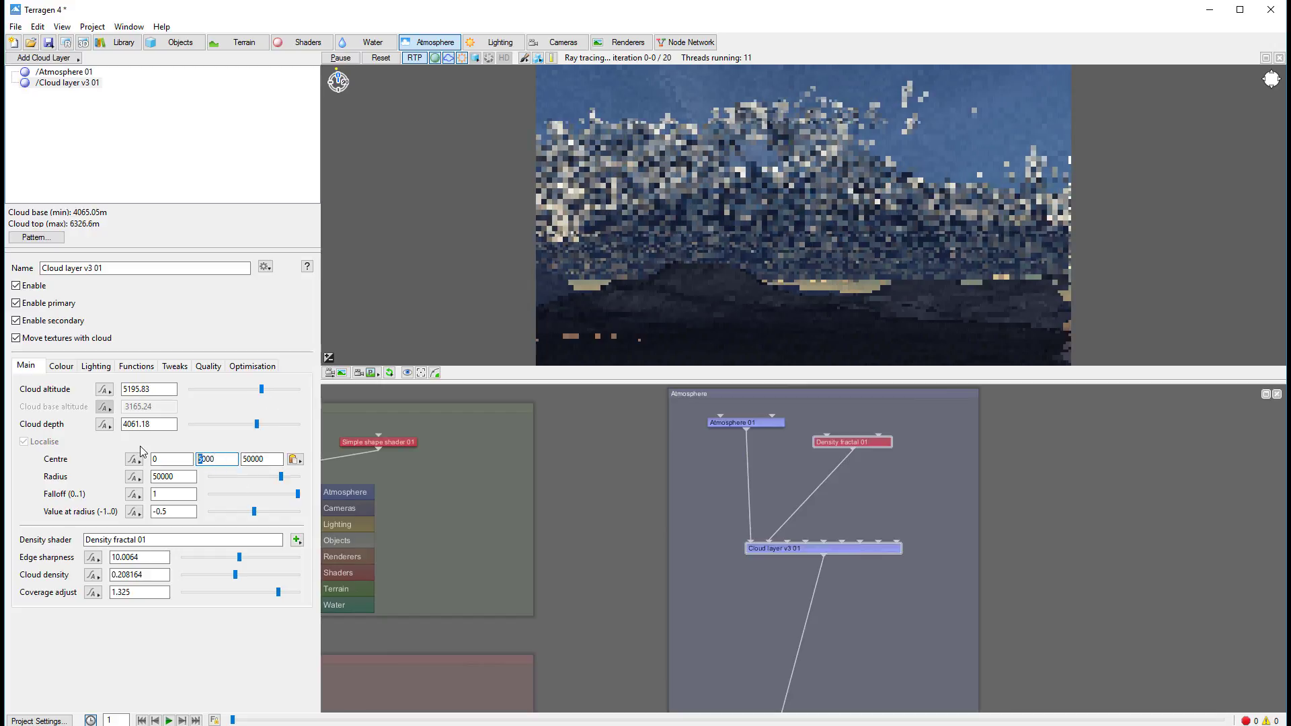
type("6")
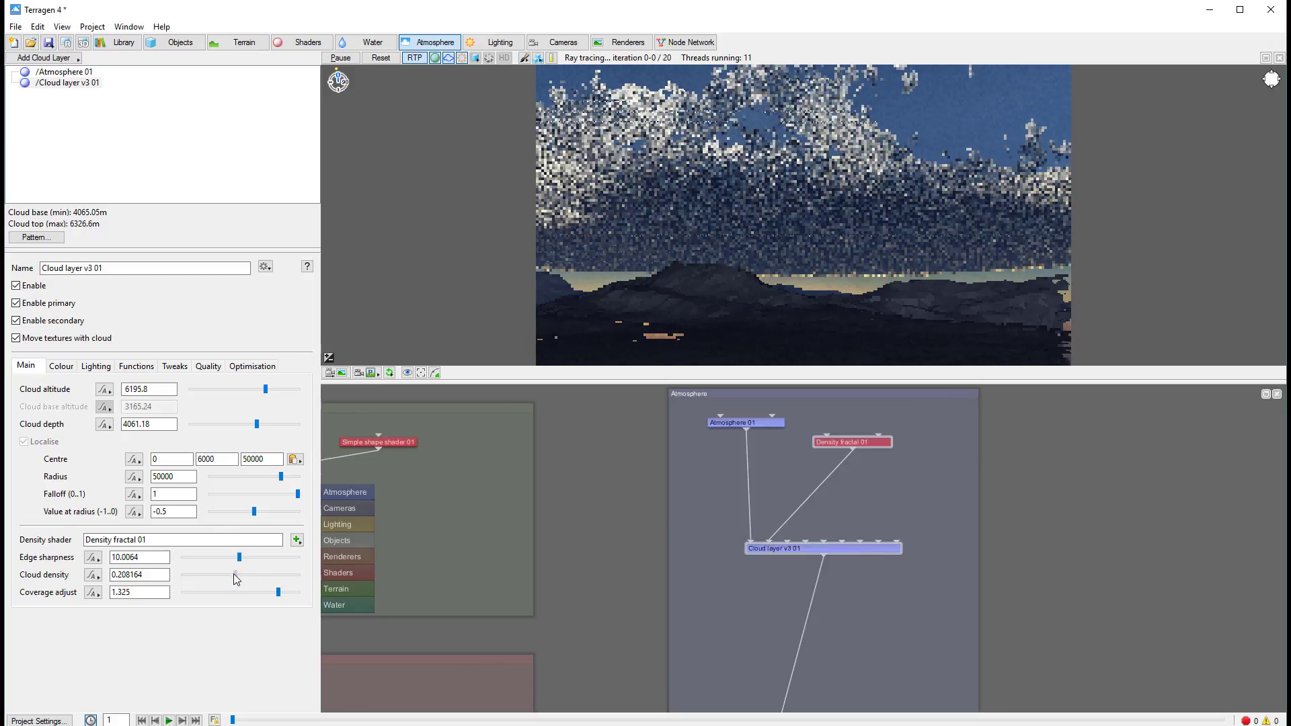
- Give Density fractal 01 contrast 0.38125 and coverage adjust -0.75, then close its settings
double_click(857, 442)
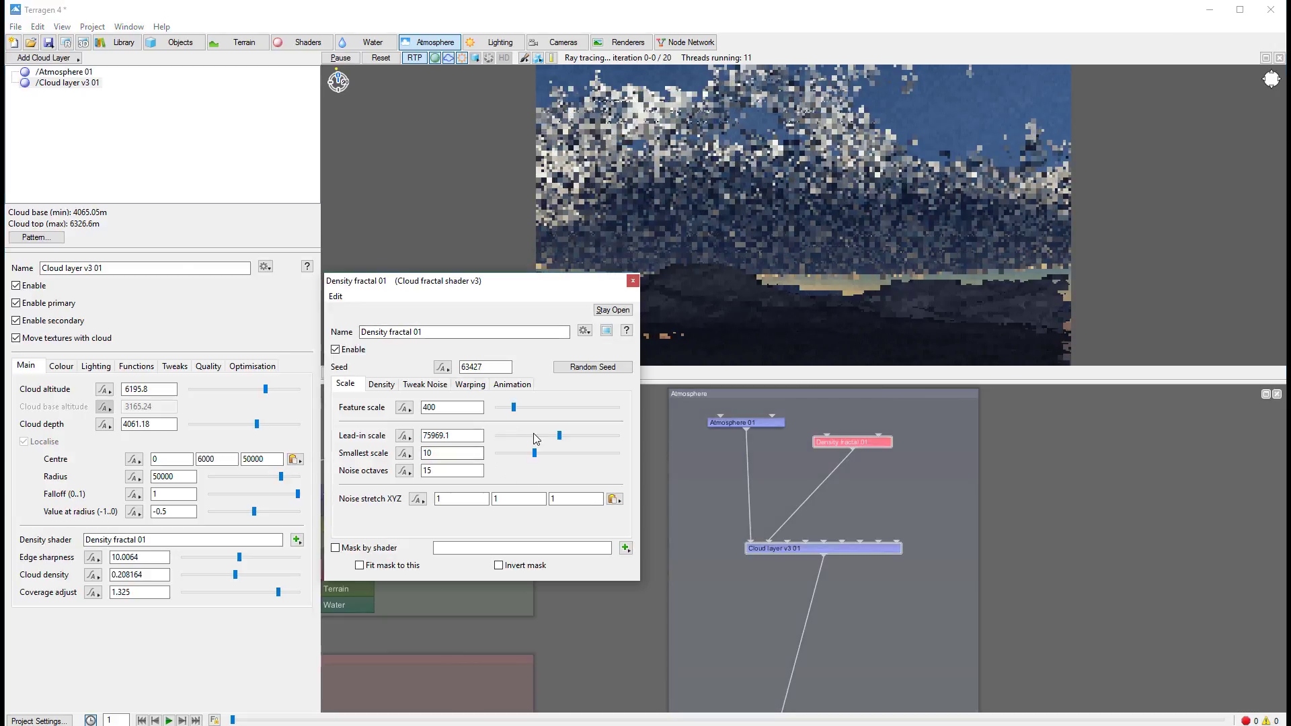
left_click(381, 384)
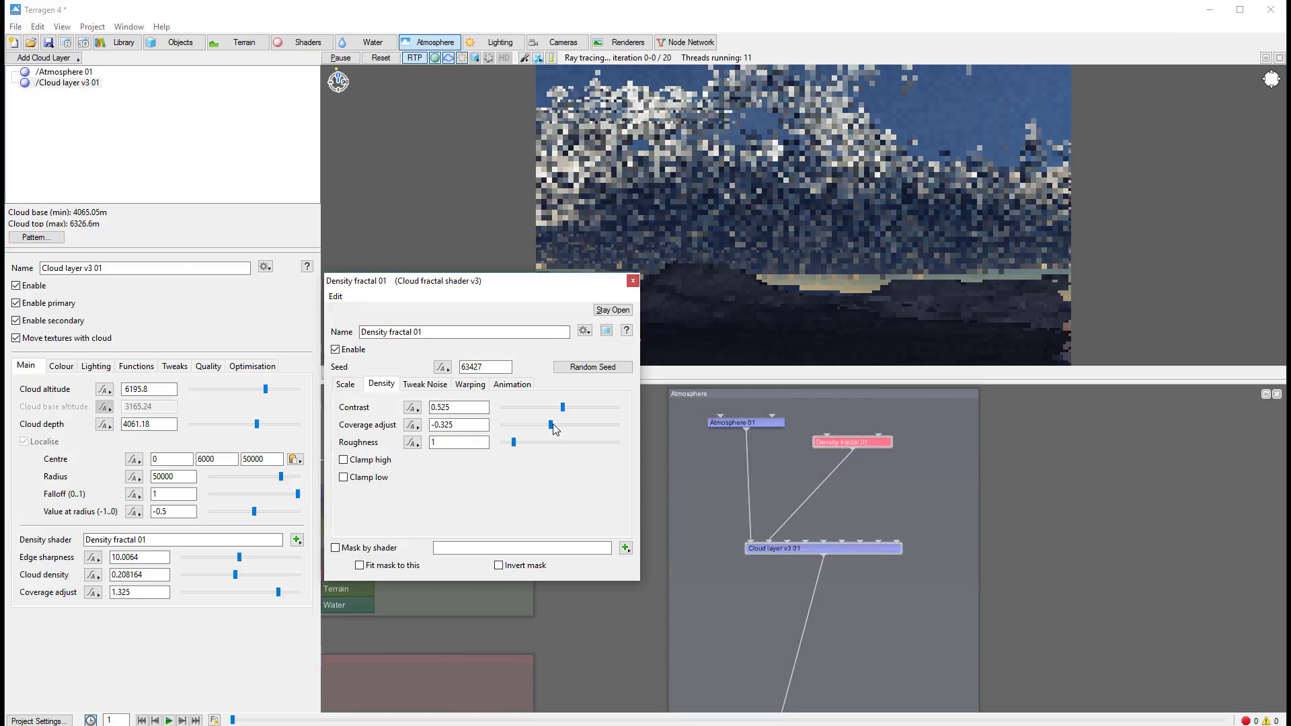
left_click_drag(558, 406, 545, 406)
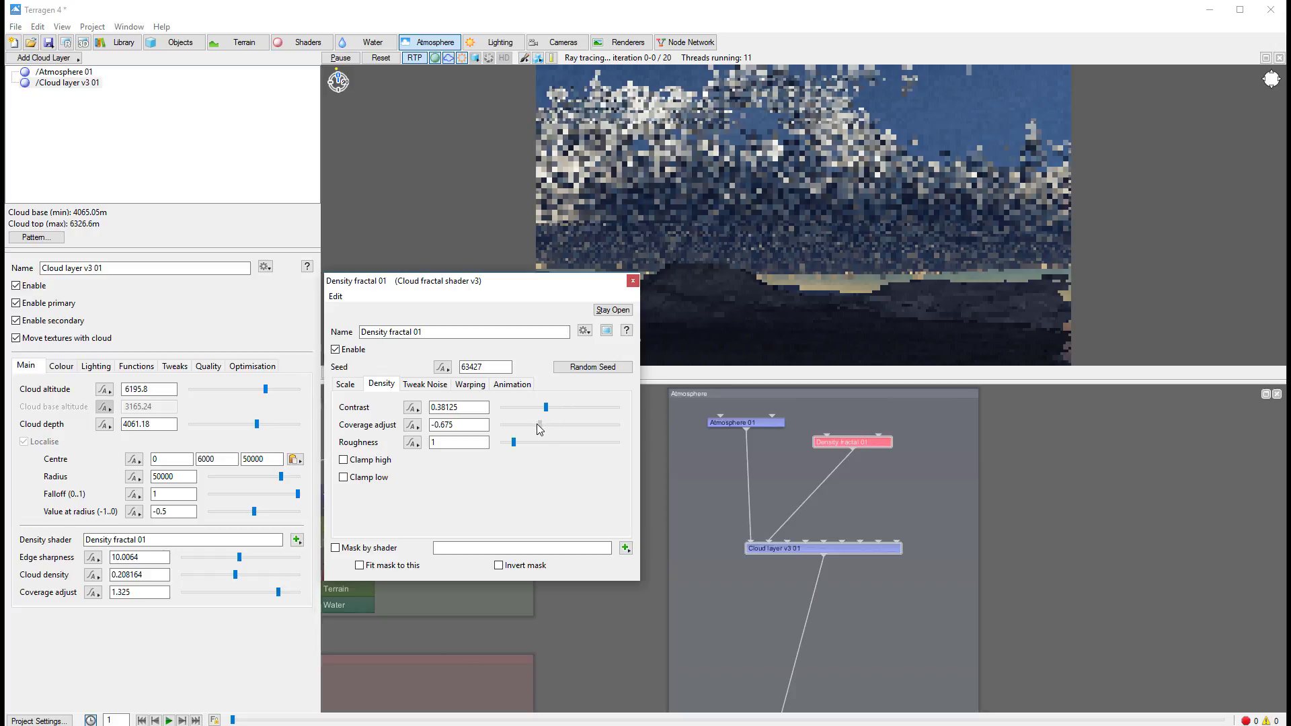
left_click_drag(536, 424, 535, 424)
left_click(633, 282)
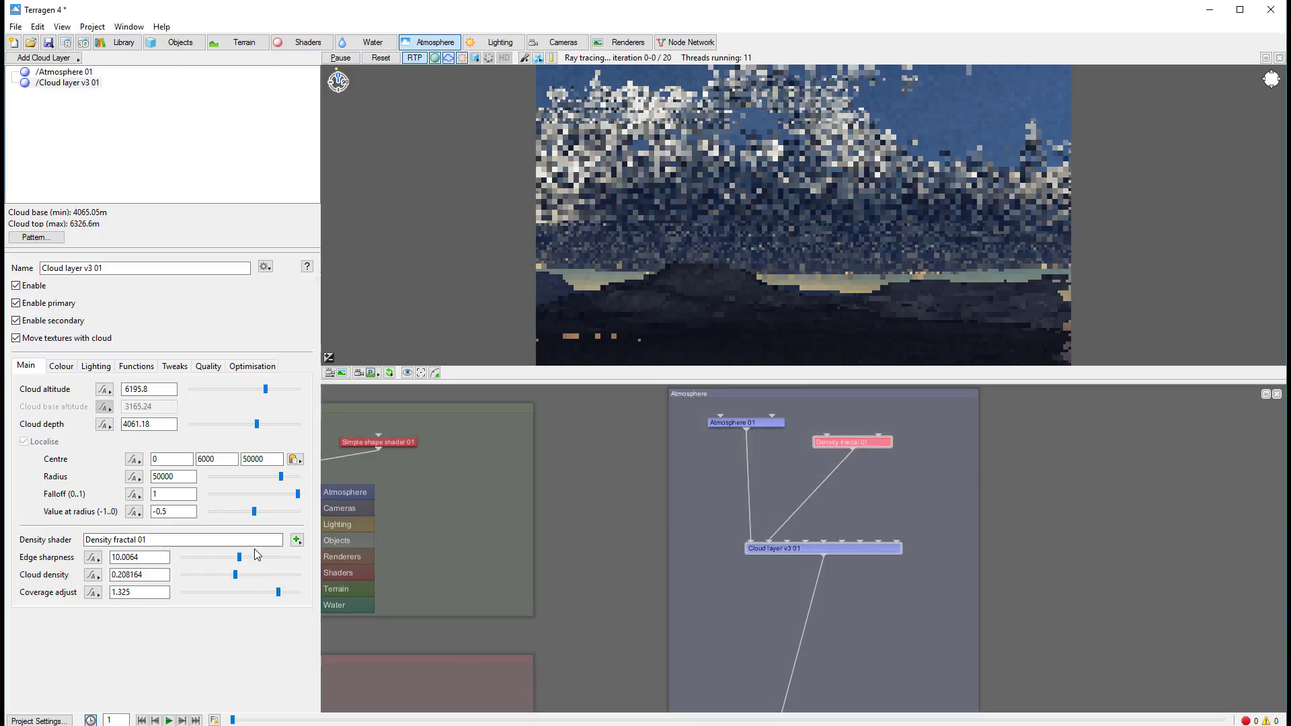
- Lower the cloud layer's Edge sharpness from 10.0064 to 3.06091 to soften the cloud edges
left_click_drag(236, 554, 223, 556)
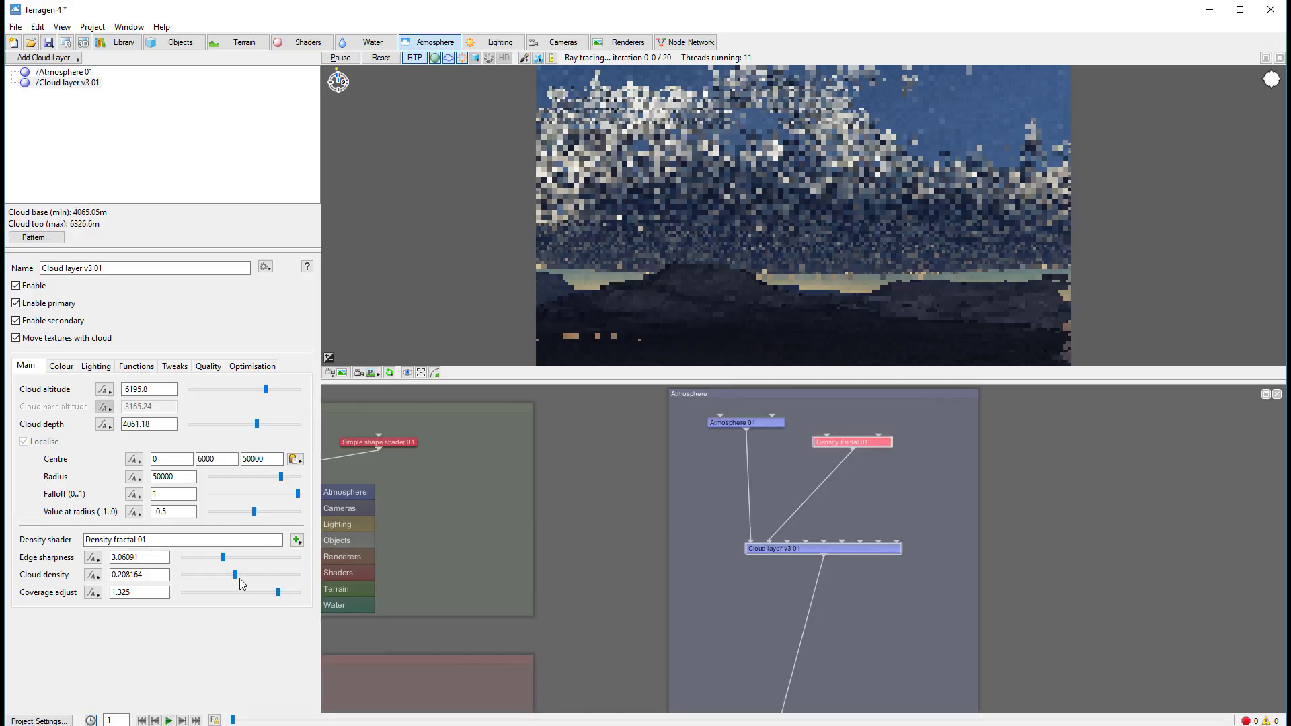